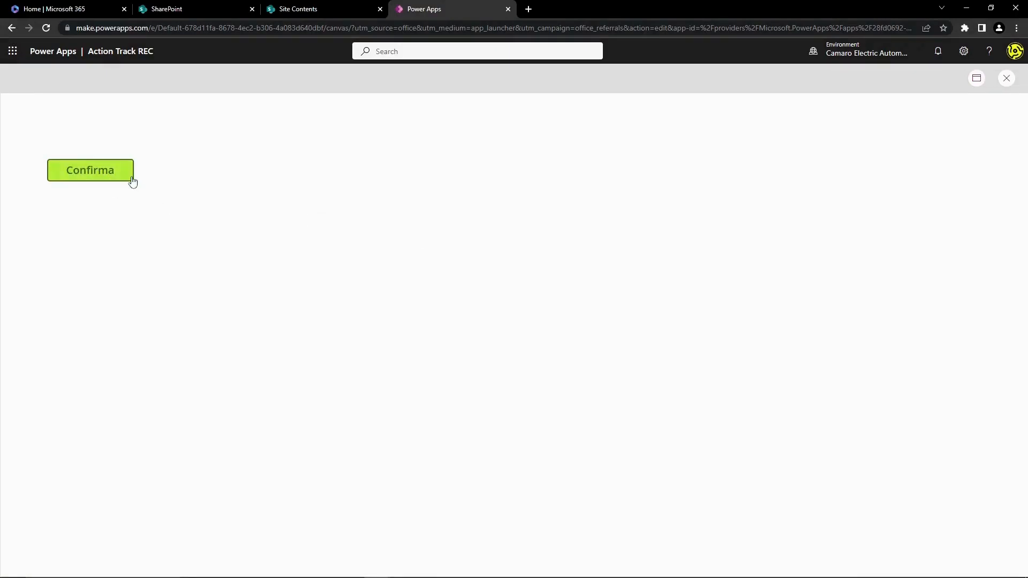
- Test the Confirma button in the app preview and return to the editor
click(92, 177)
click(94, 175)
click(1005, 80)
- Reposition the Confirma button near the upper-left corner of the StyleGuidesheet screen
click(295, 233)
drag(286, 231, 338, 226)
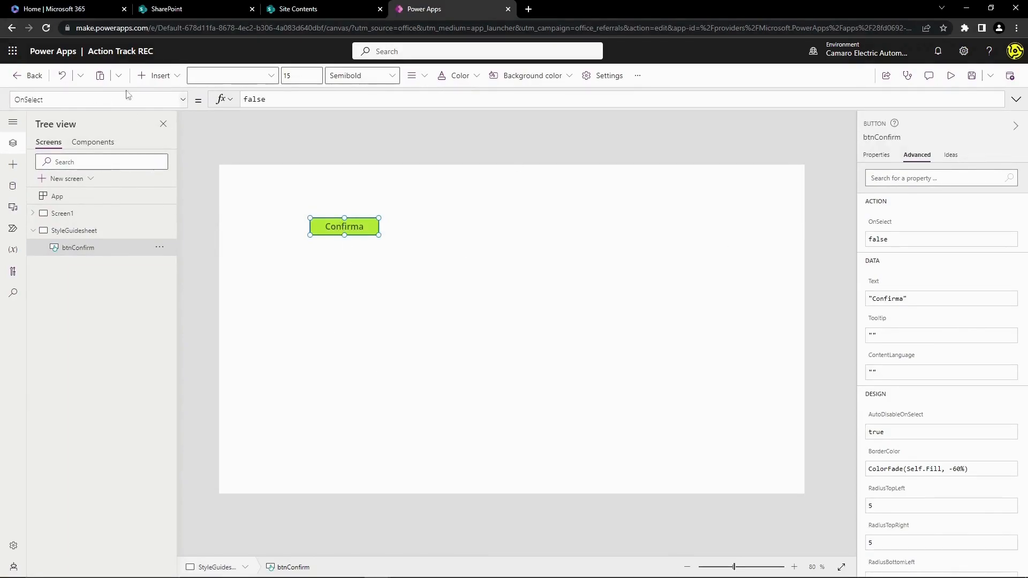
click(160, 76)
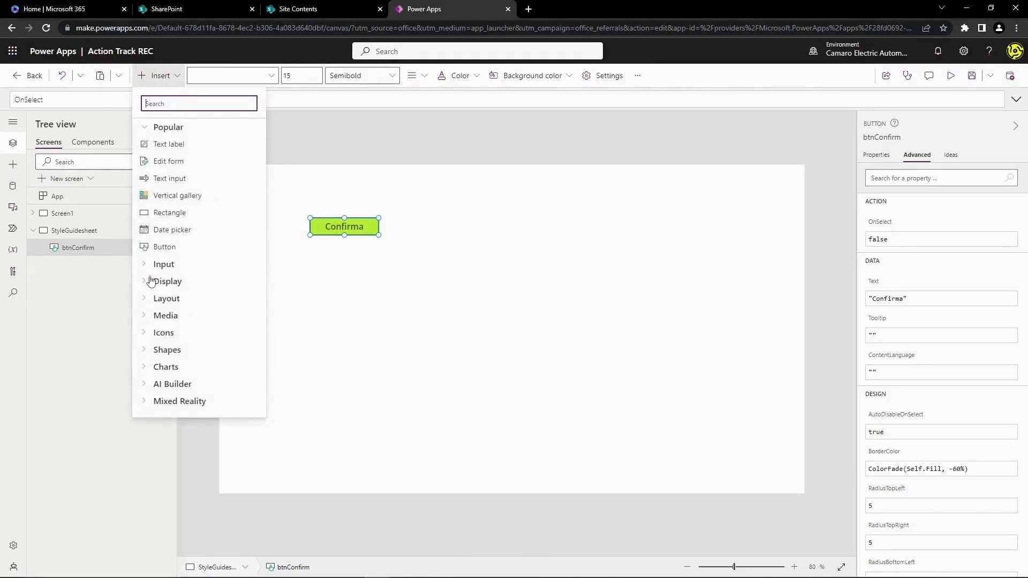
click(335, 336)
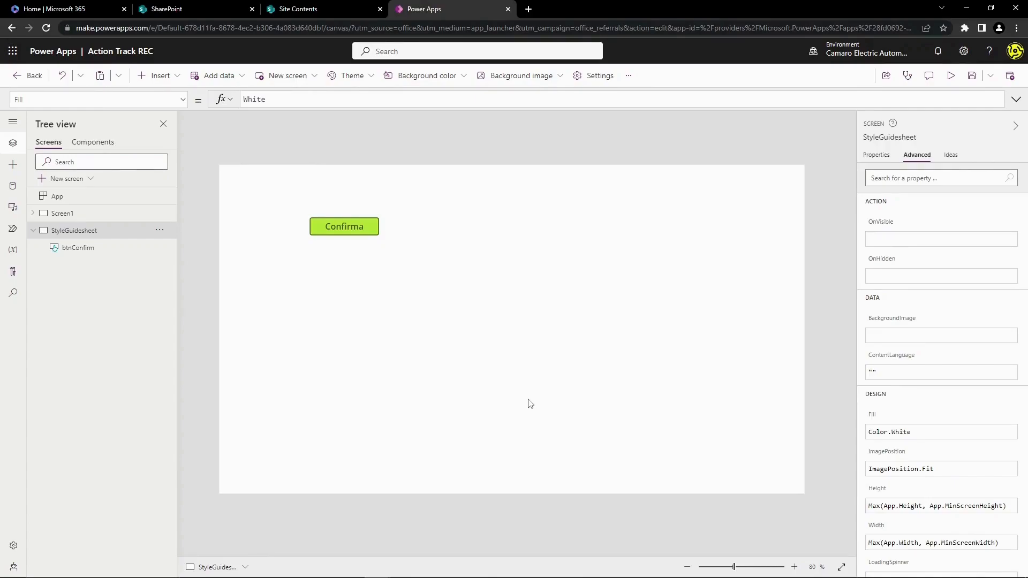
drag(372, 223, 322, 220)
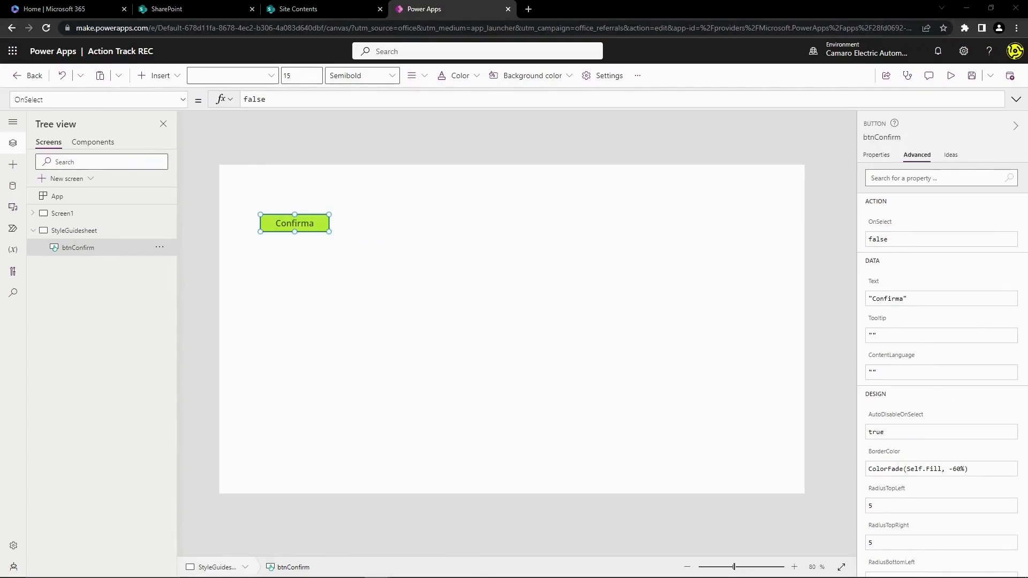
- Paste the copied Deny and Action buttons and arrange the group directly below the Confirma button
click(309, 264)
key(ctrl+v)
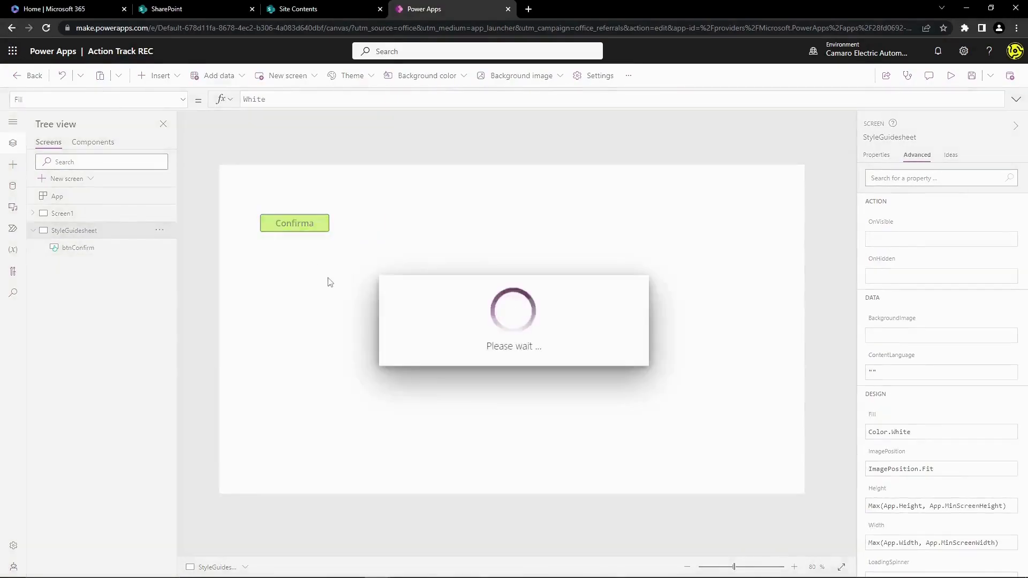
drag(282, 191, 306, 257)
- Relabel the two Deny buttons "Rejeita" and the two Action buttons "Ação"
click(307, 257)
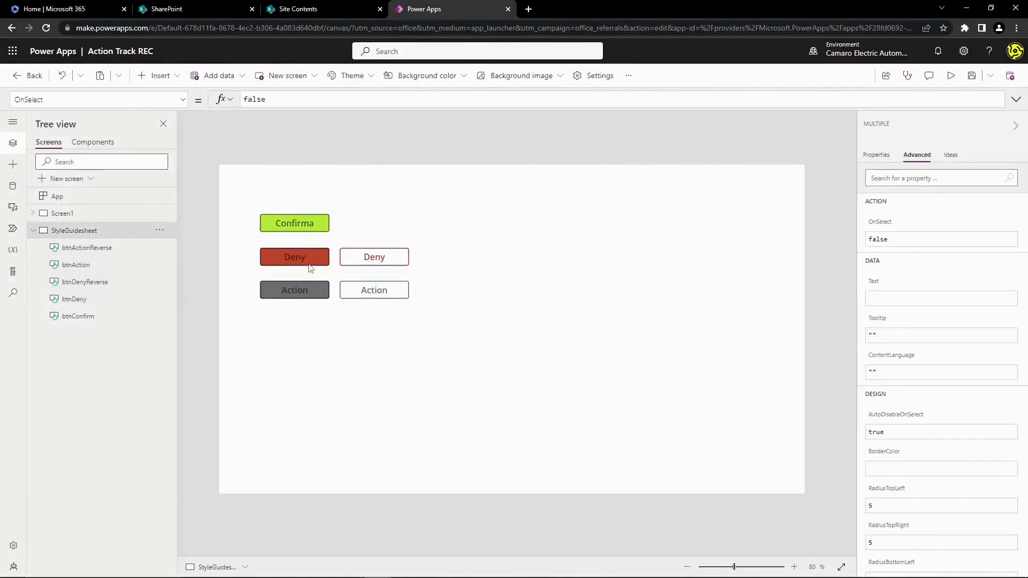
double_click(878, 299)
text(Rejeita)
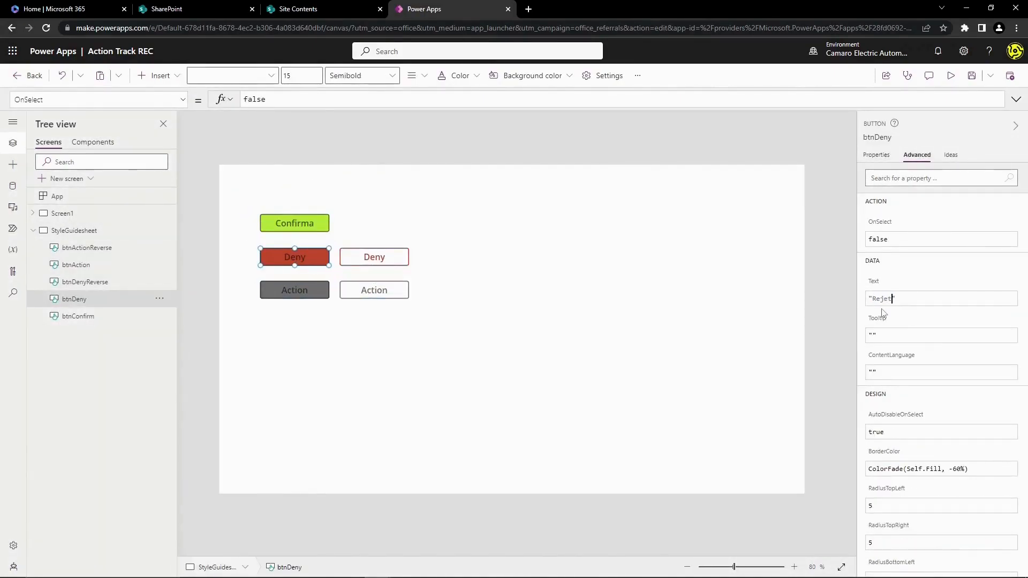
click(359, 304)
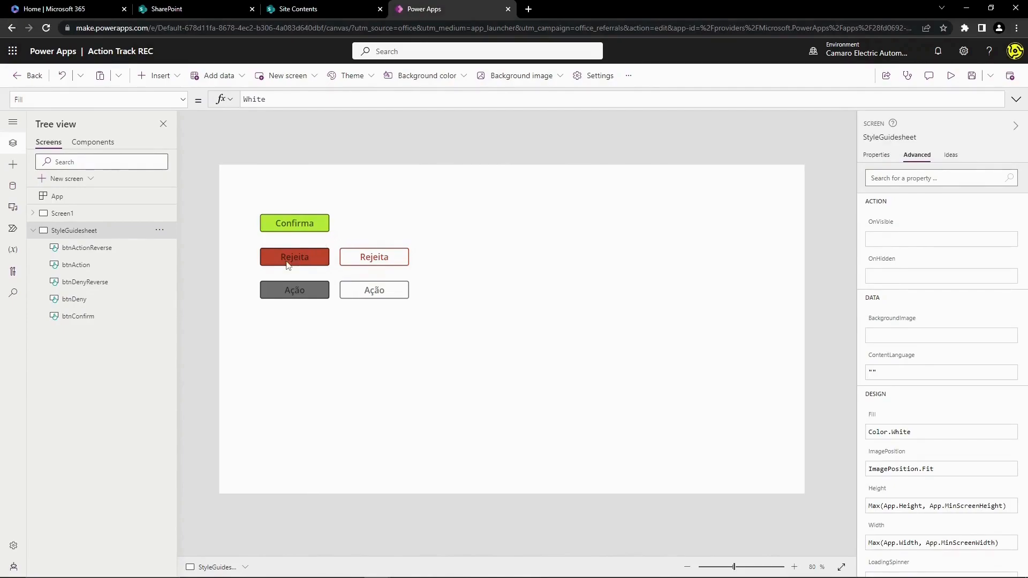
- Examine the filled Confirma, Rejeita and Ação buttons and the outlined Rejeita and Ação variants
click(302, 261)
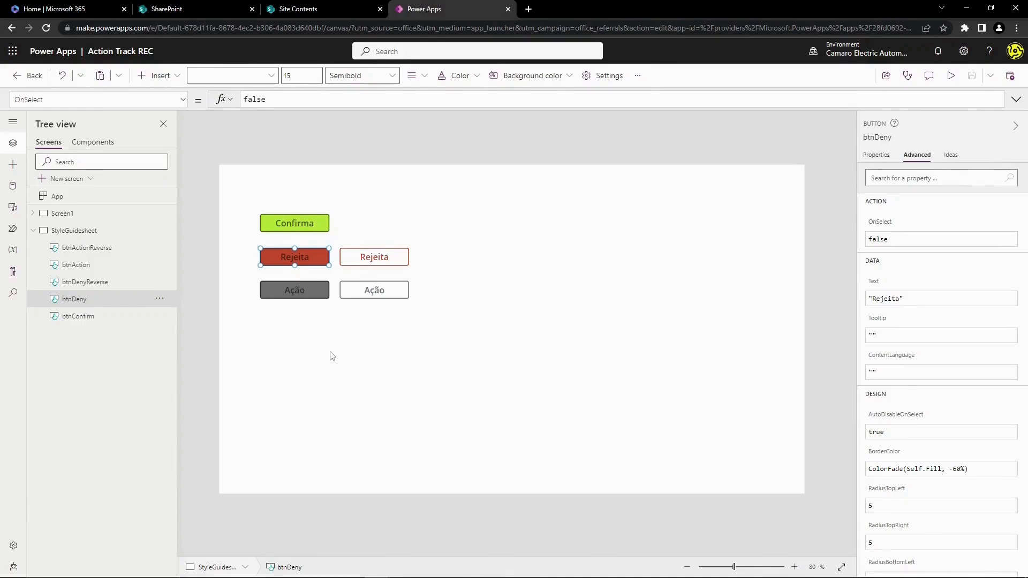
click(359, 322)
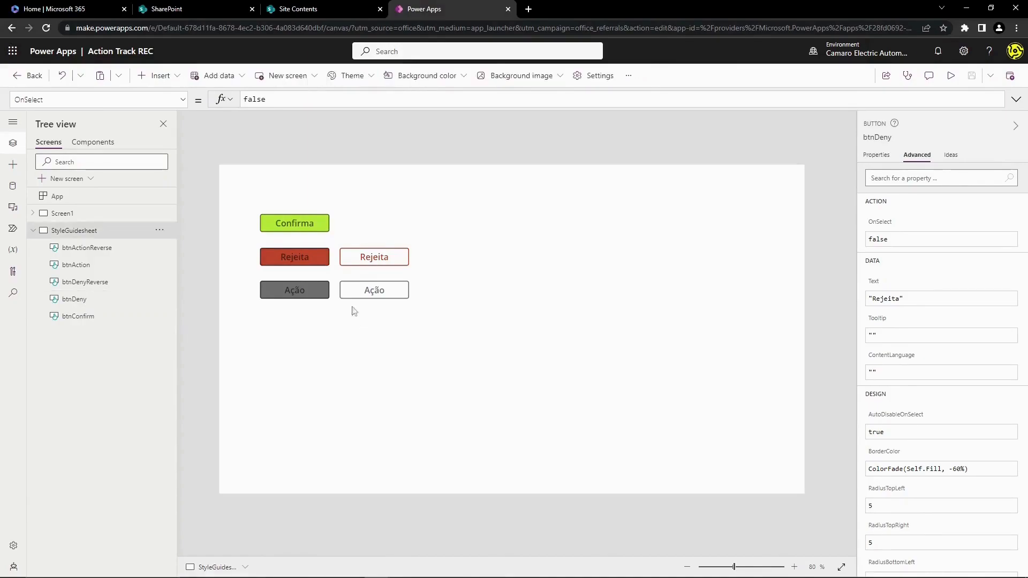
click(303, 289)
click(306, 317)
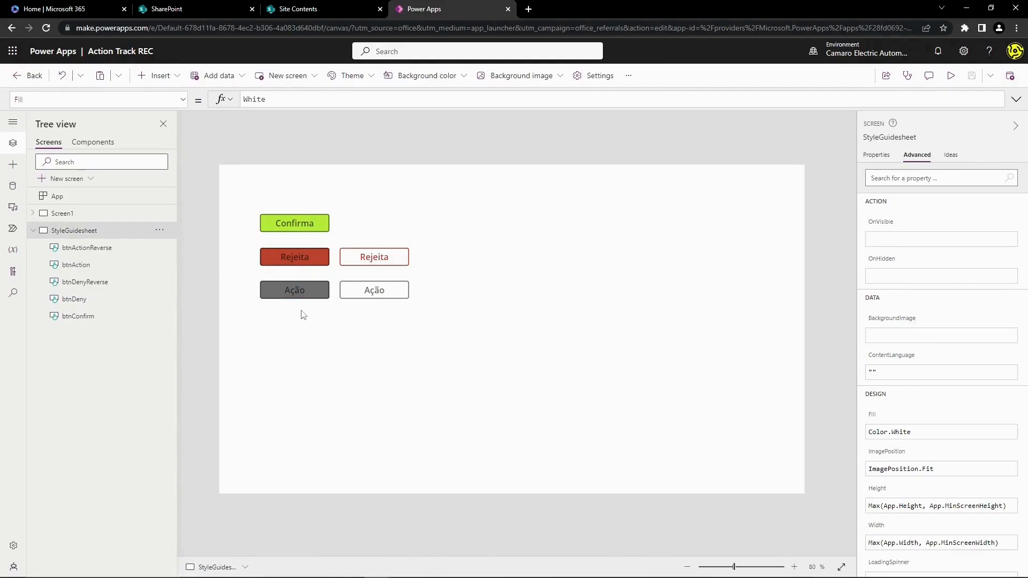
click(295, 255)
click(295, 225)
click(384, 272)
click(374, 262)
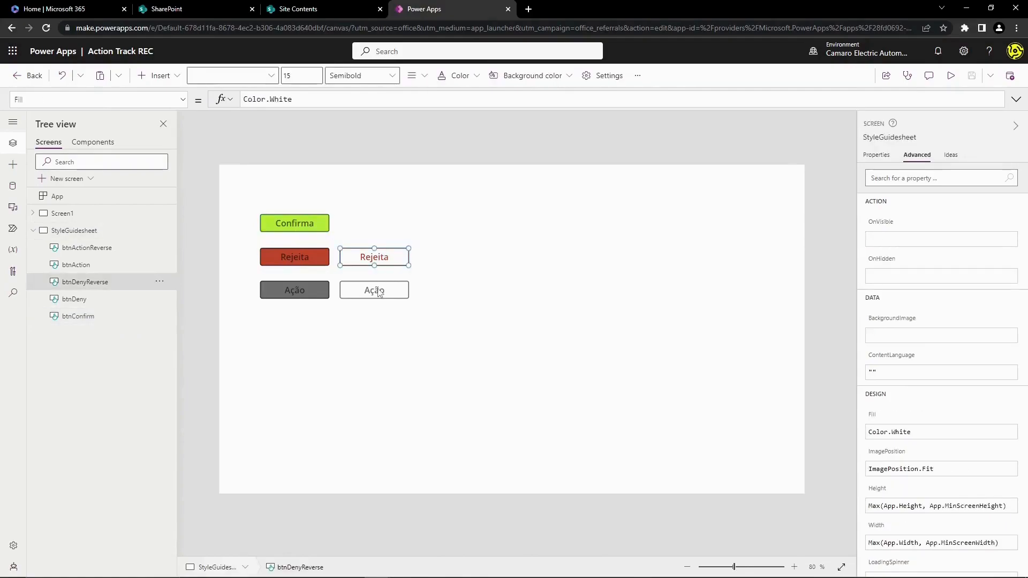
click(378, 290)
click(369, 337)
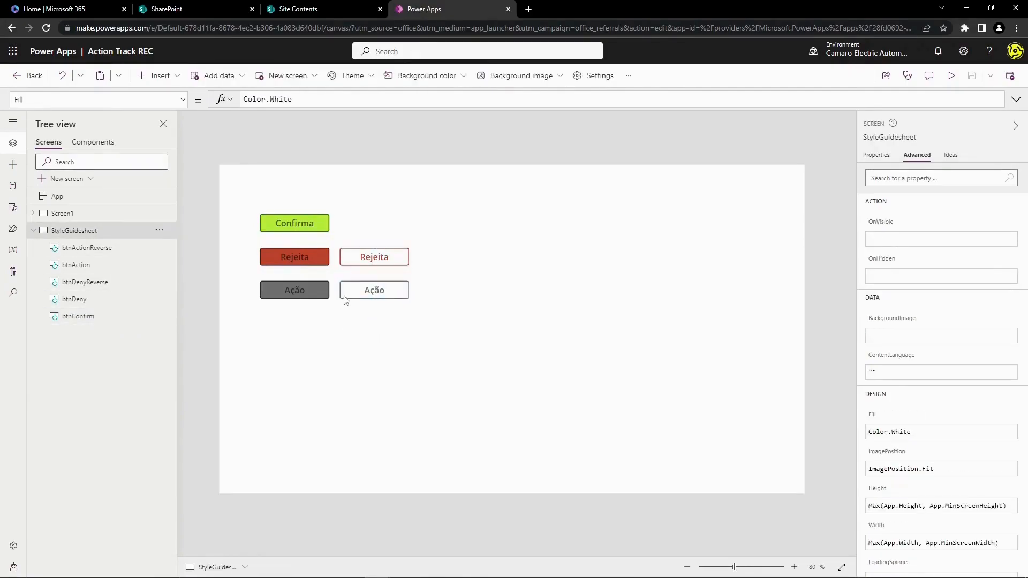
click(374, 292)
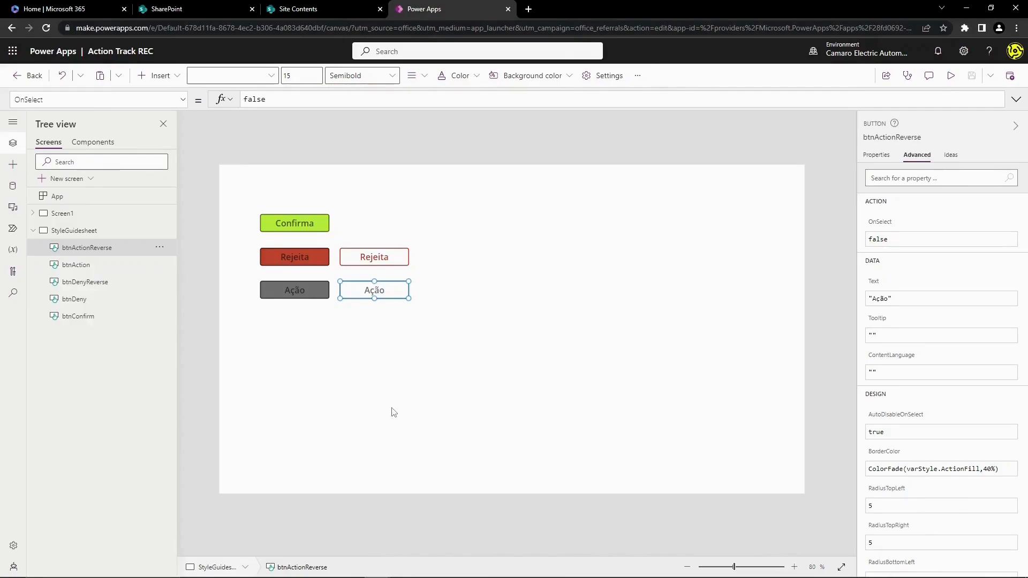
- Place the Confirma and filled Rejeita buttons side by side in the empty area below the other buttons
click(312, 222)
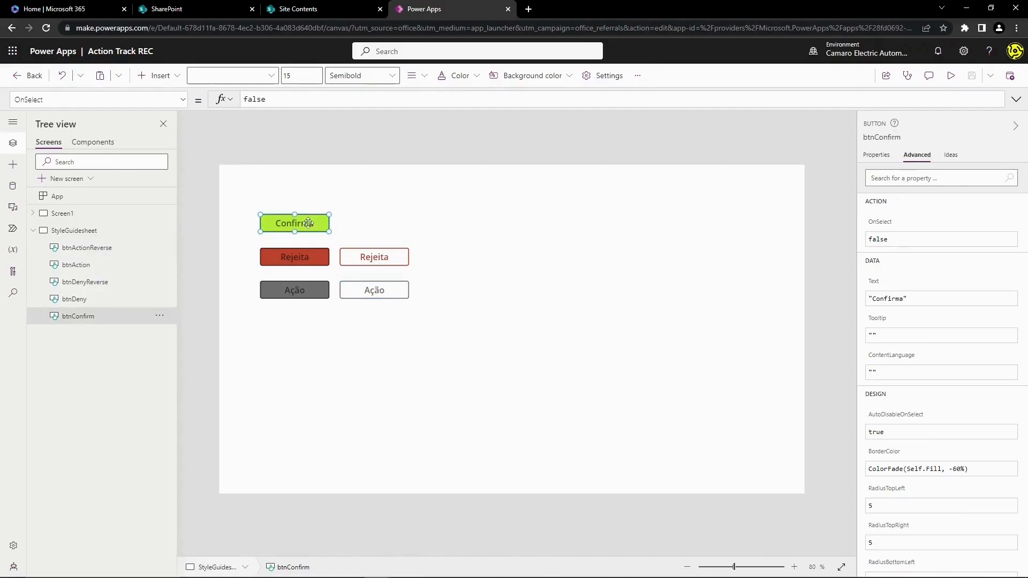
drag(308, 222, 346, 382)
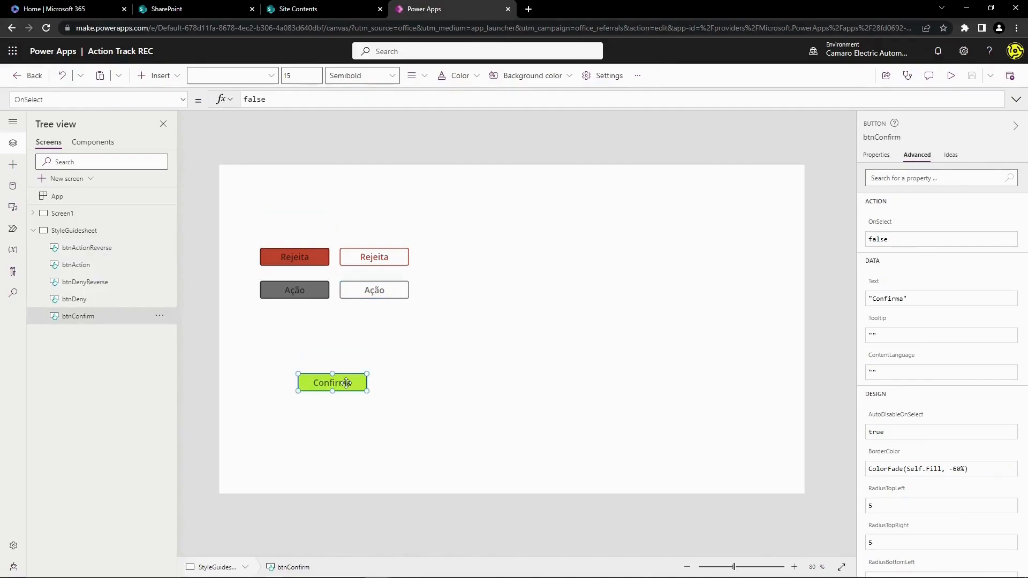
click(296, 260)
drag(296, 261, 408, 385)
click(411, 424)
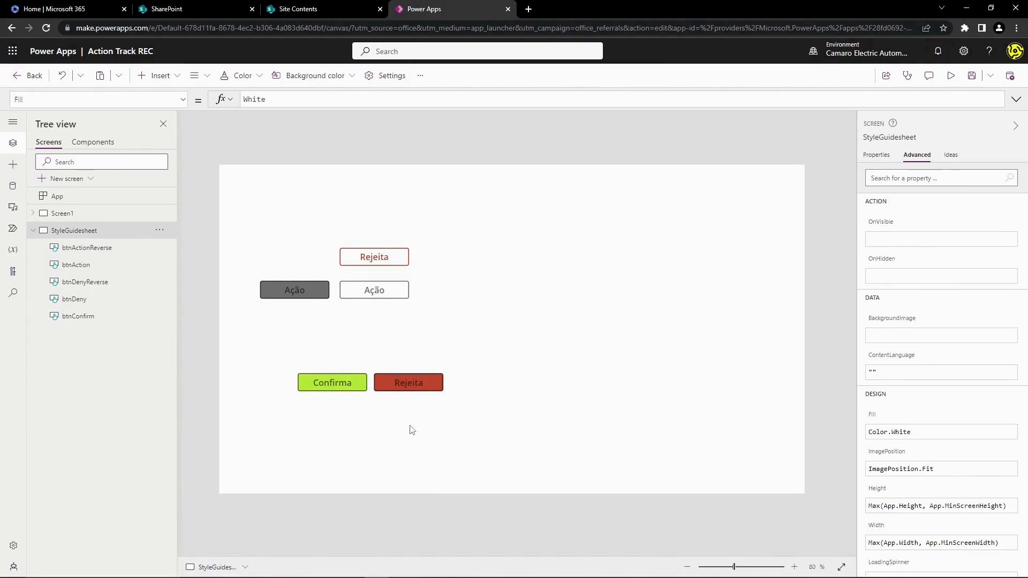
- Move the filled Rejeita button back up and put the outlined Rejeita button next to Confirma instead
click(396, 380)
key(ctrl+z)
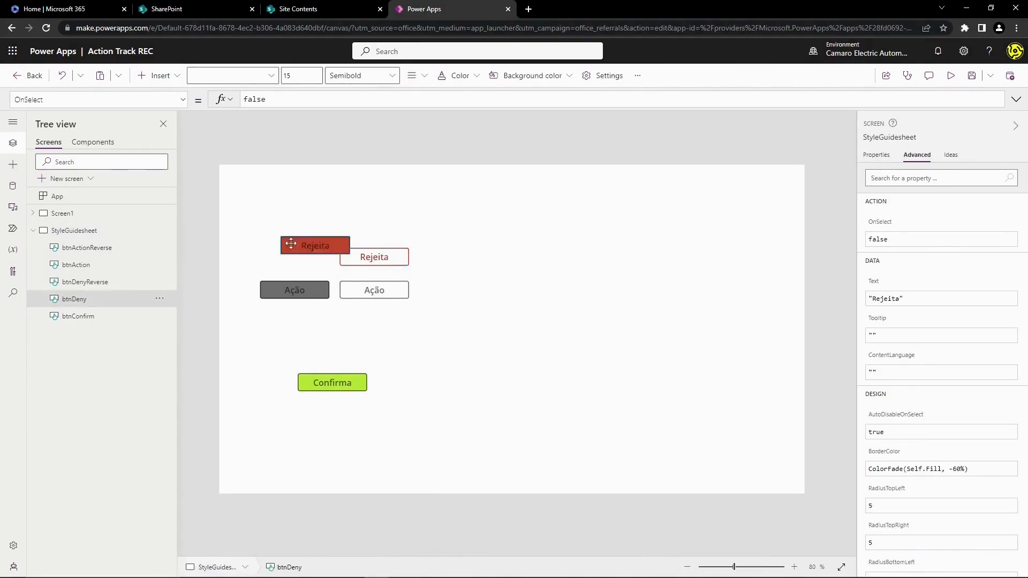
click(373, 257)
drag(373, 257, 410, 384)
click(404, 432)
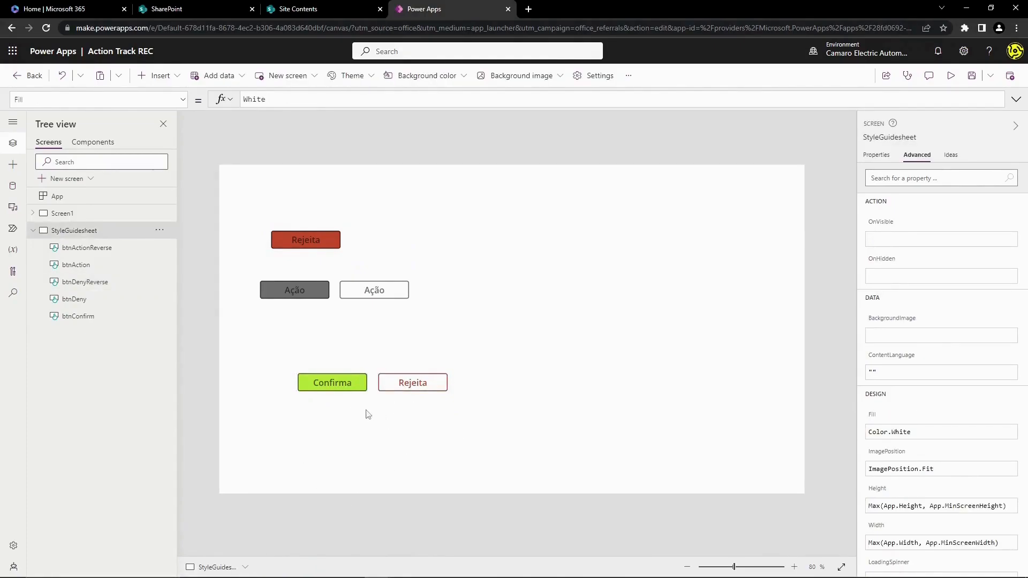
- Return the Confirma and both Rejeita buttons to the button grid, aligned in rows above the Ação buttons
drag(387, 387, 379, 244)
click(404, 413)
click(321, 383)
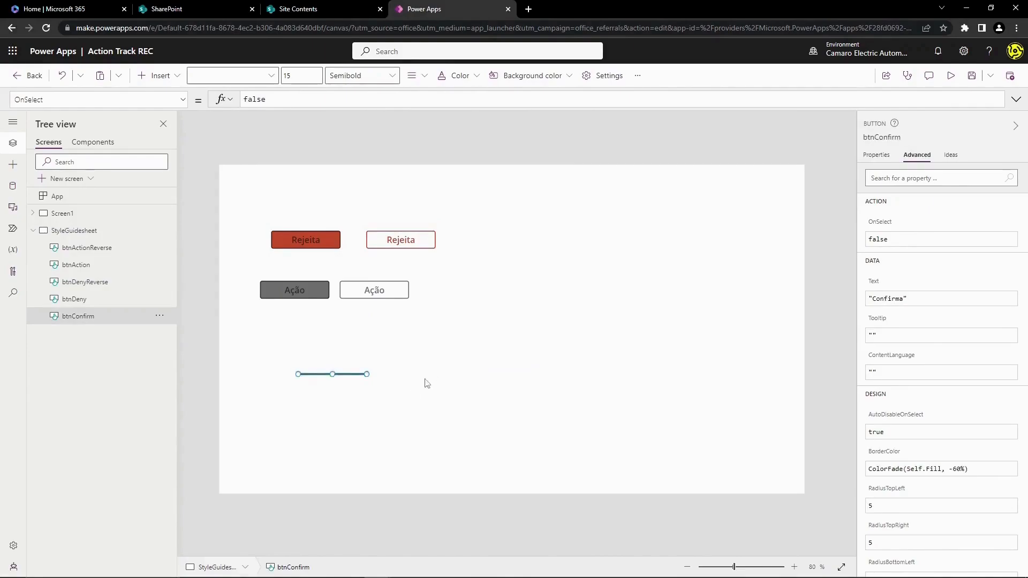
click(432, 405)
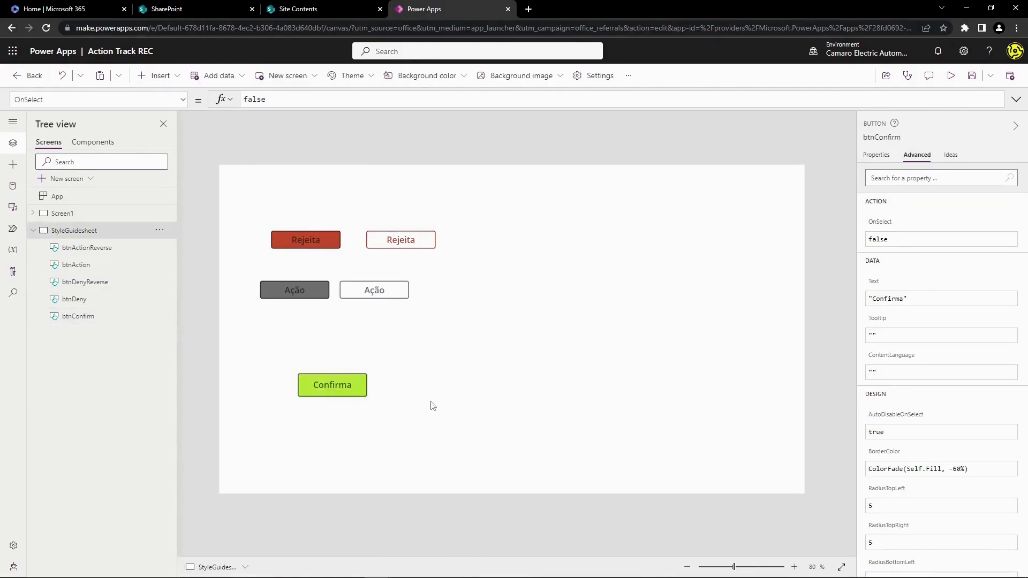
click(333, 383)
drag(333, 383, 323, 199)
drag(308, 243, 298, 268)
drag(374, 249, 348, 274)
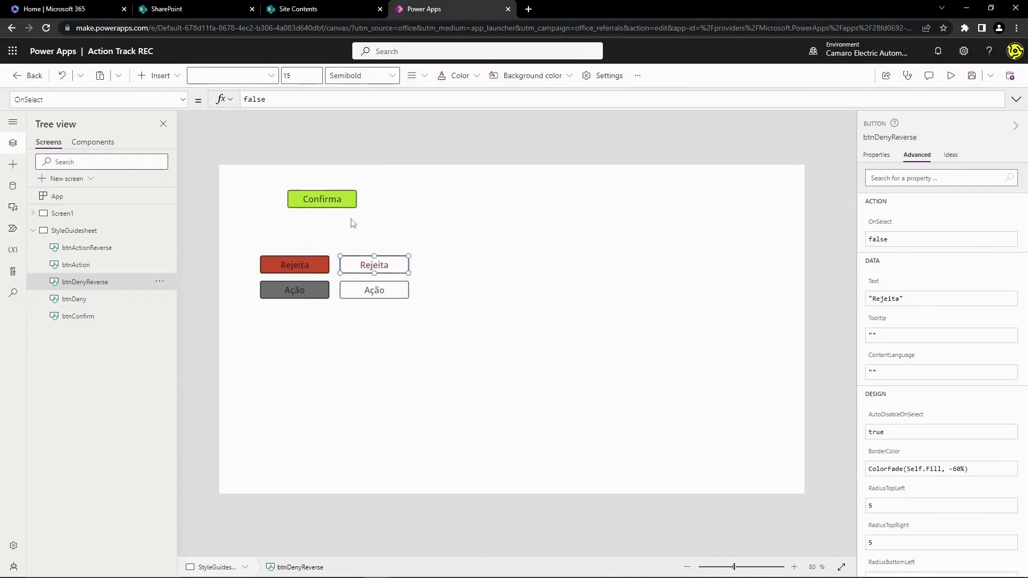
drag(347, 199, 321, 240)
click(385, 394)
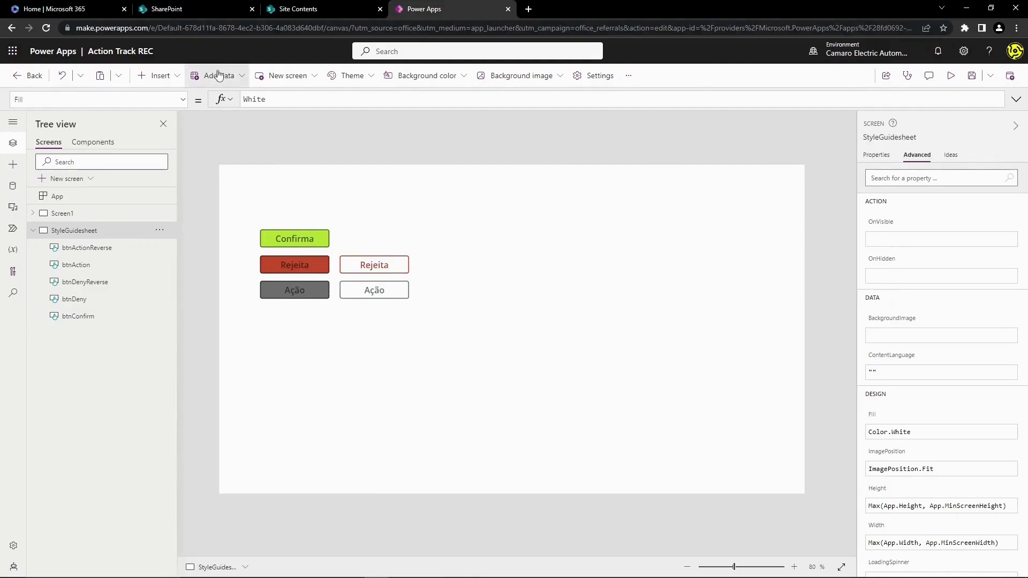
- Insert a text input and place it below the button grid at about X 122, Y 455
click(167, 78)
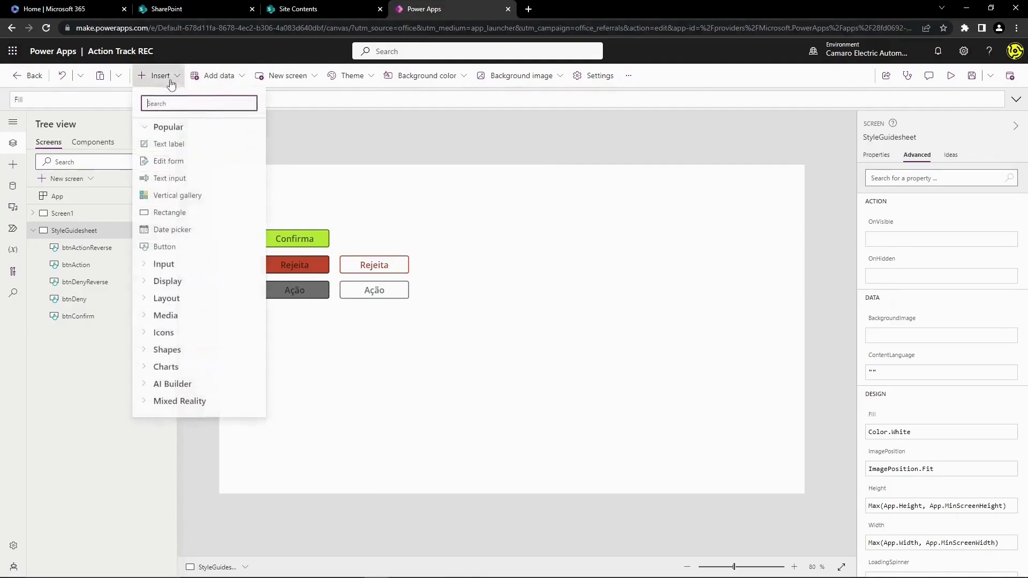
click(203, 180)
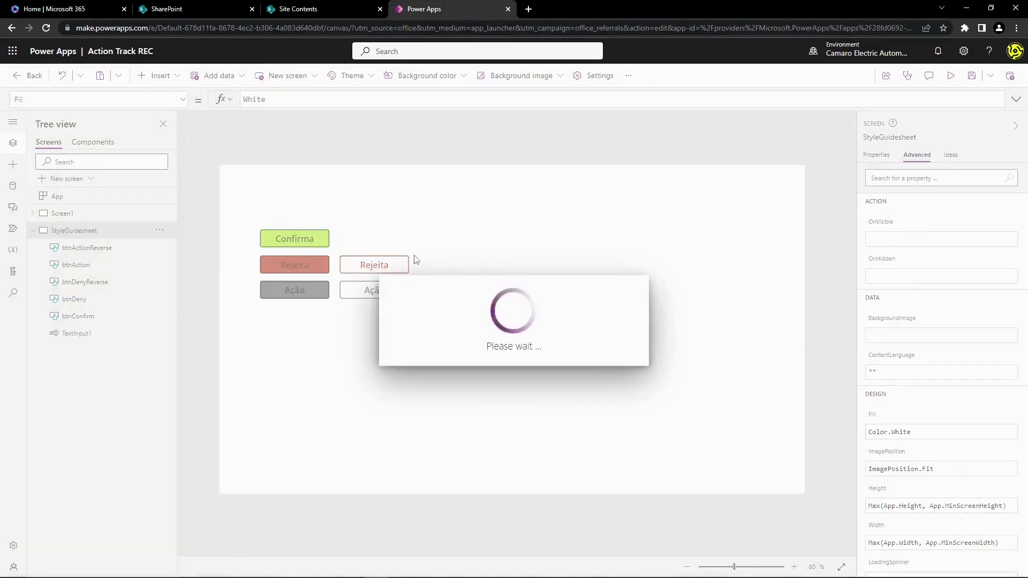
drag(279, 191, 324, 369)
click(318, 396)
click(480, 422)
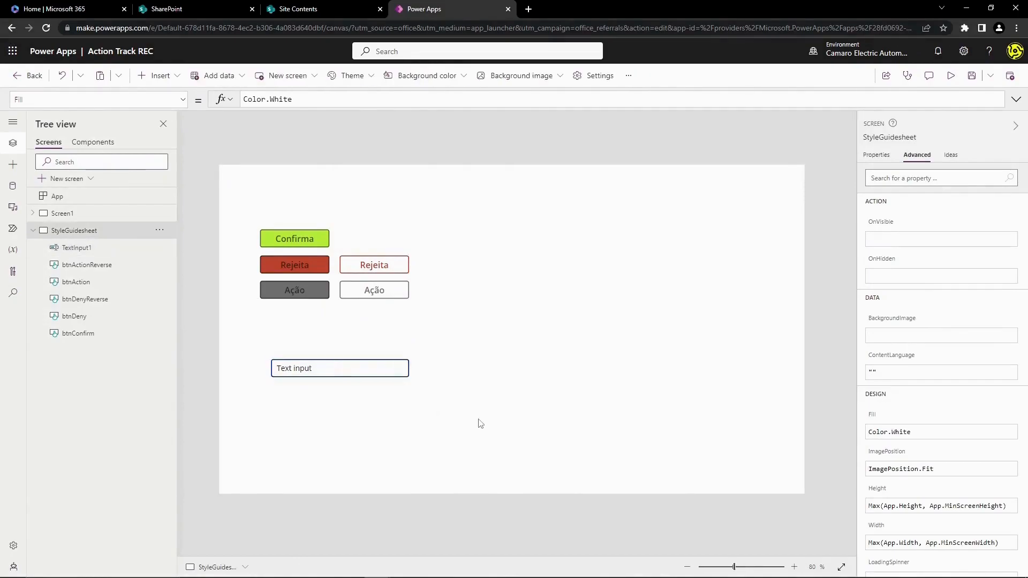
- Test the text input in preview with "kdjskldjgksj", "sasasas" and 98956, and return to the editor
click(950, 75)
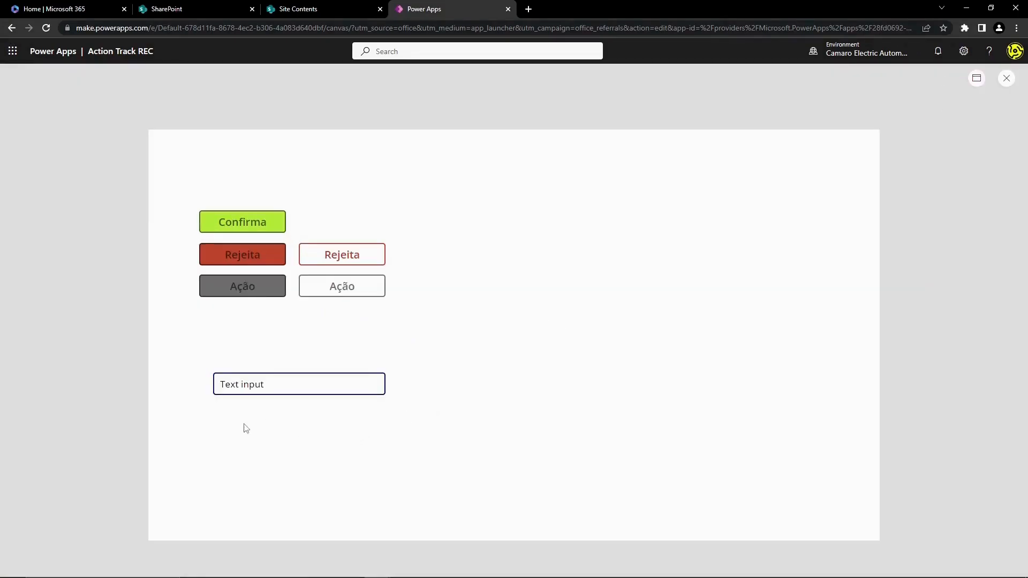
double_click(252, 384)
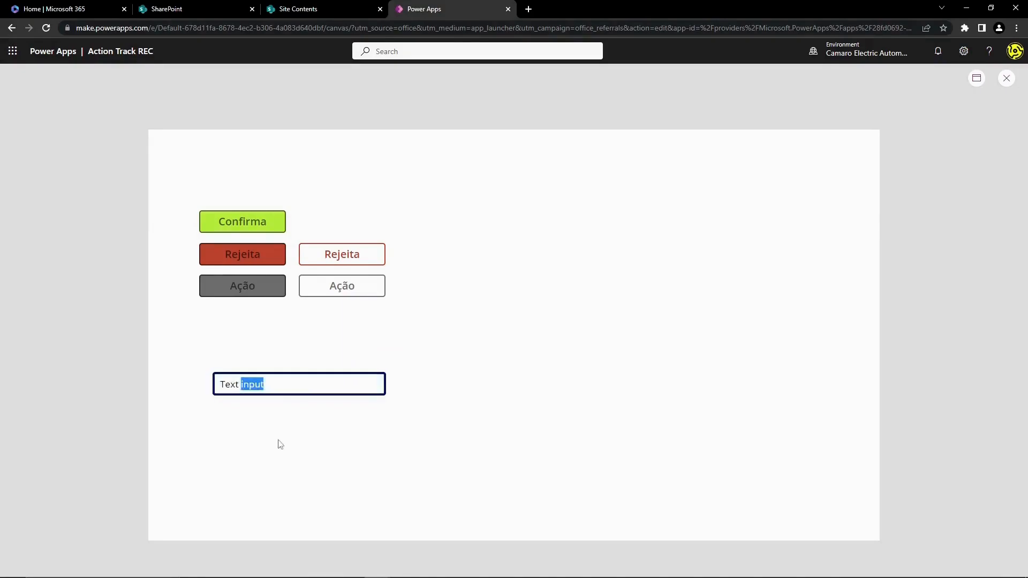
key(ctrl+a)
key(BackSpace)
text(kdjskldjgksj)
key(ctrl+a)
key(BackSpace)
text(sasasas)
key(ctrl+a)
text(989)
click(1004, 79)
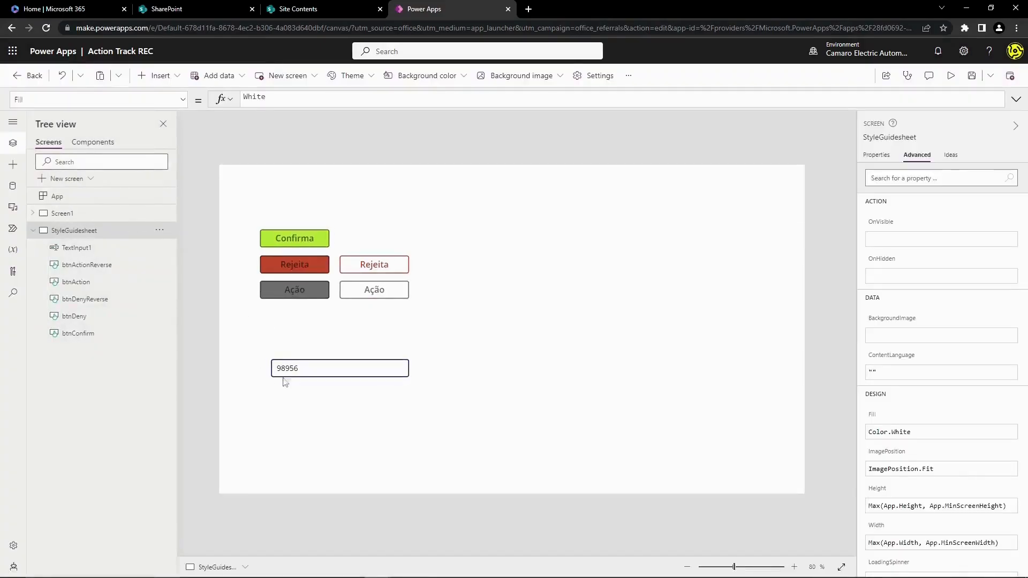
- Set the text input's mode to Password and check its masked content on the canvas
click(283, 376)
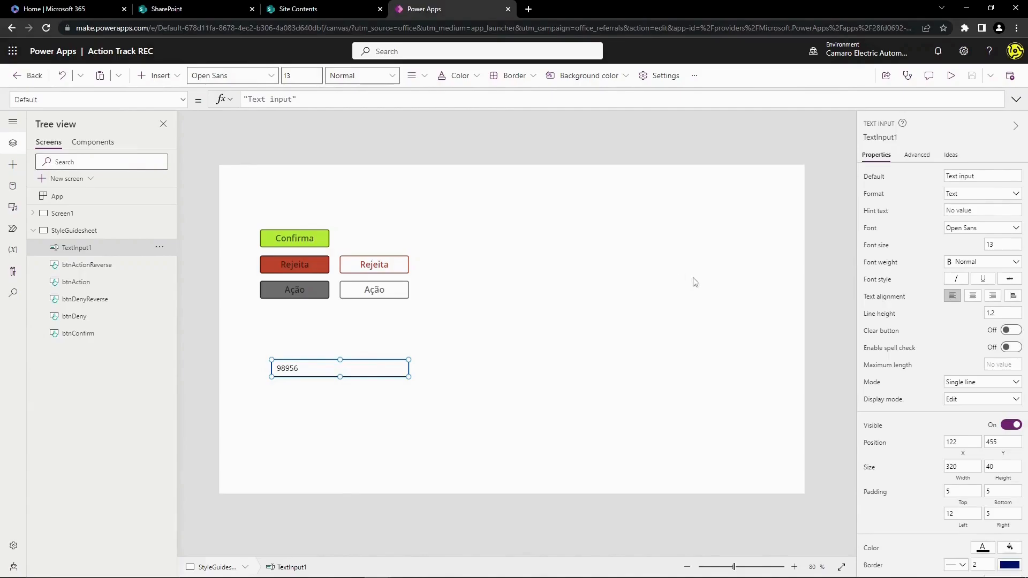
click(961, 391)
click(965, 417)
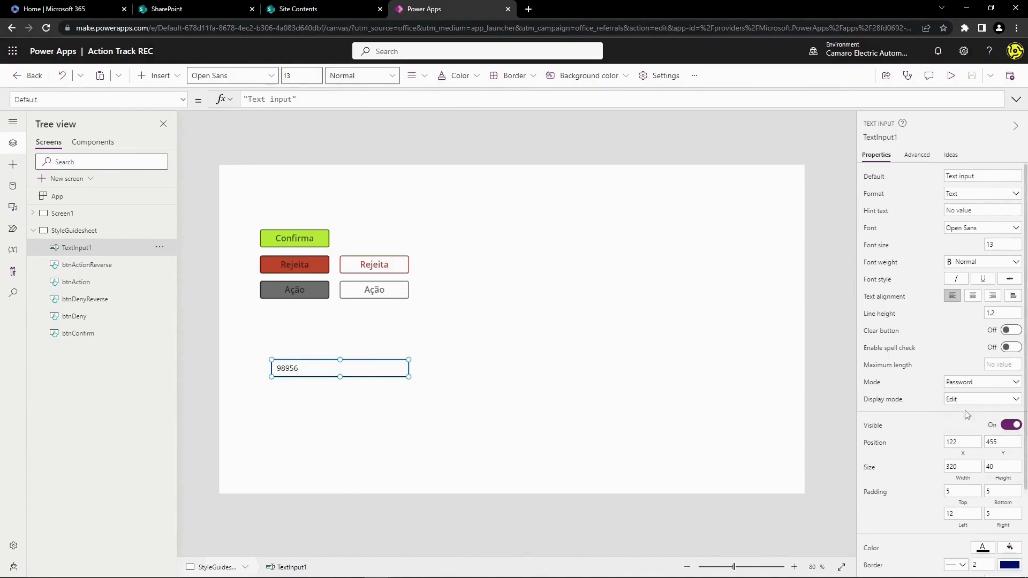
click(302, 417)
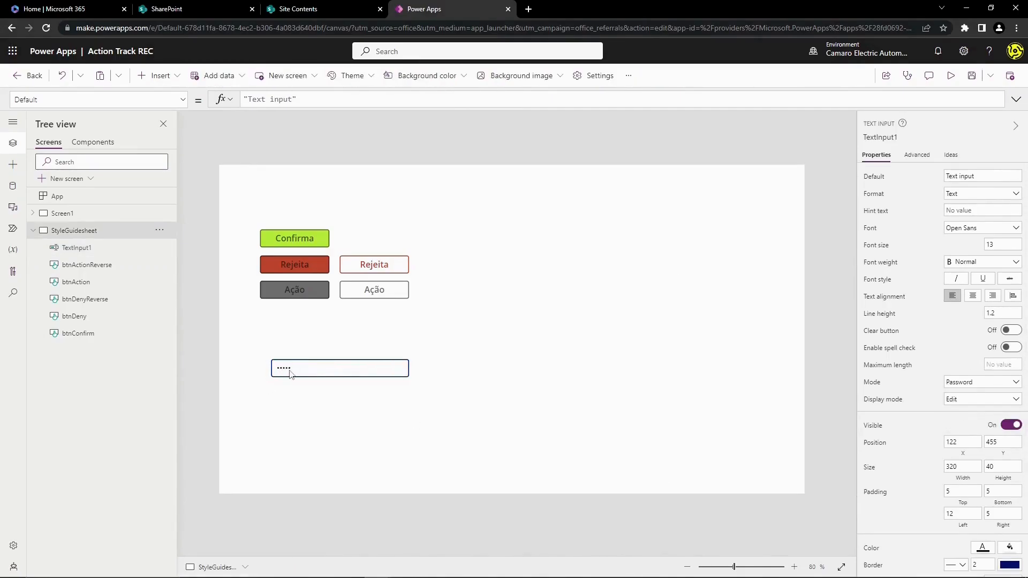
- Set the text input's mode back to Single line
click(290, 373)
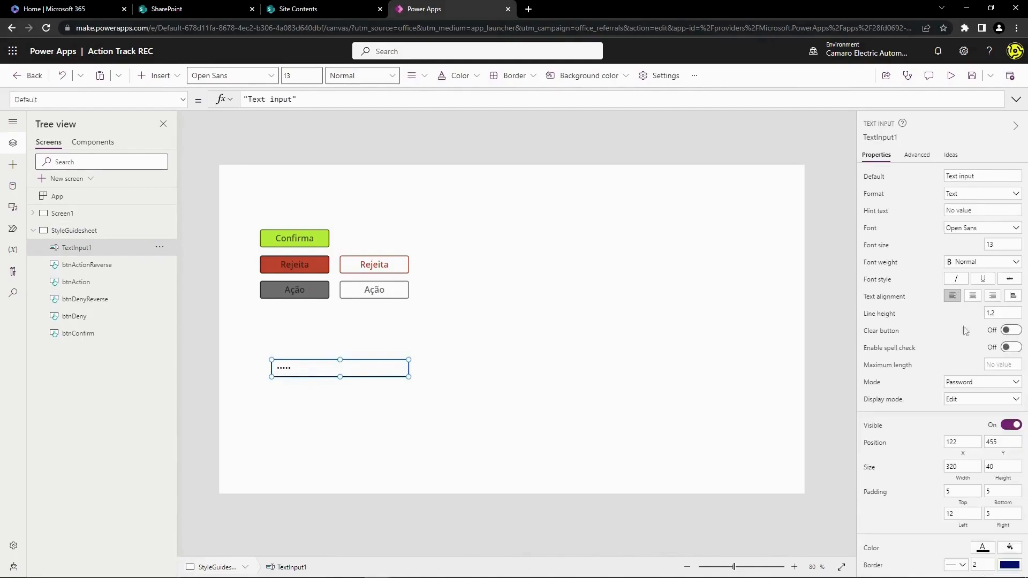
click(971, 383)
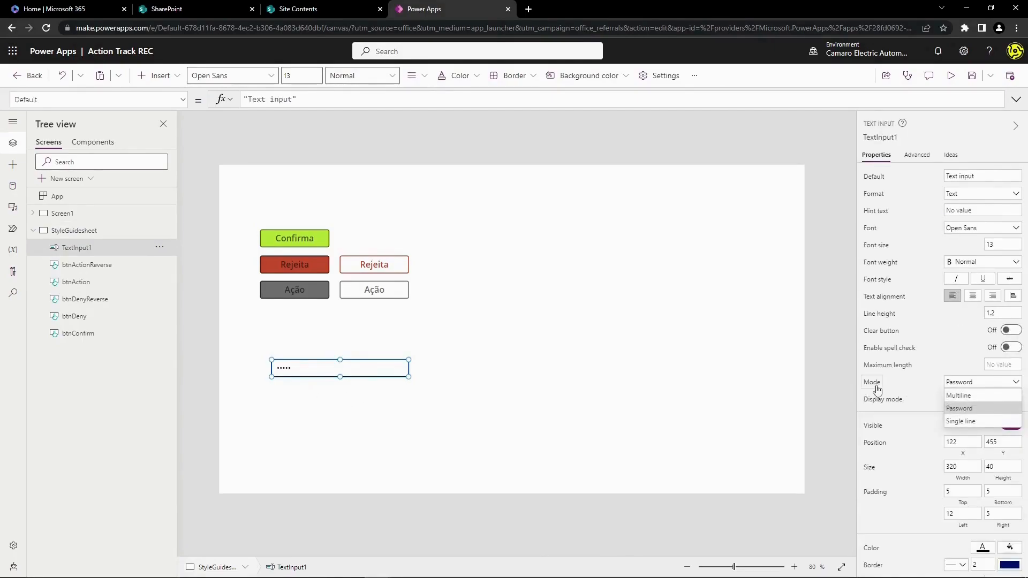
click(961, 421)
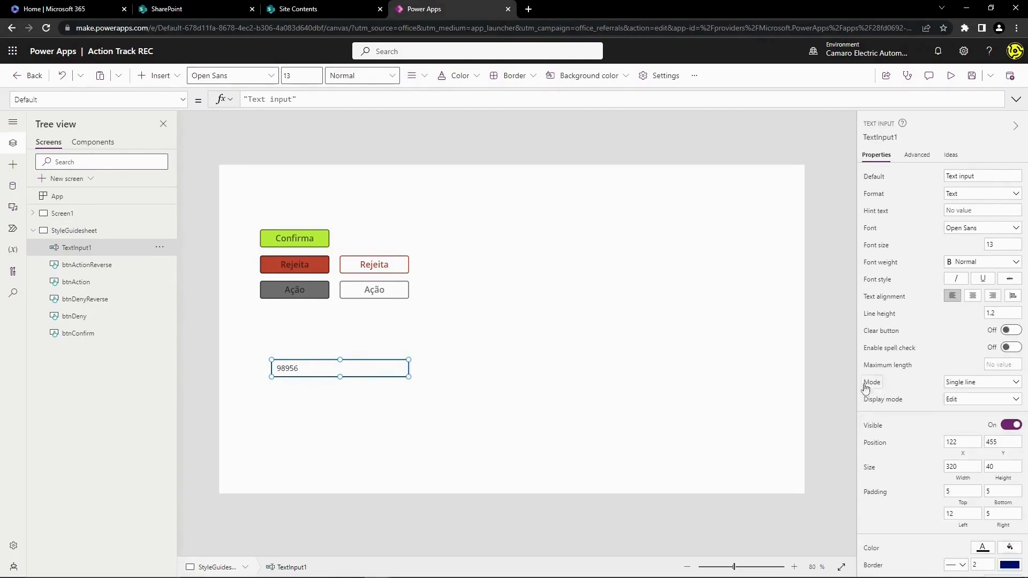
- Reposition the text input lower on the canvas, well below the button grid, shifting it sideways
click(256, 407)
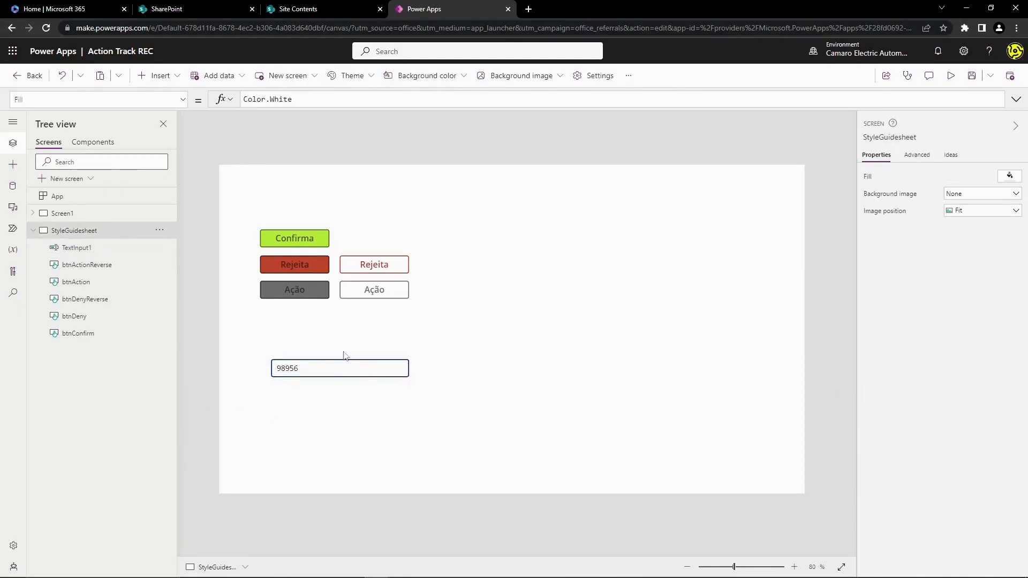
drag(348, 373, 367, 399)
click(388, 445)
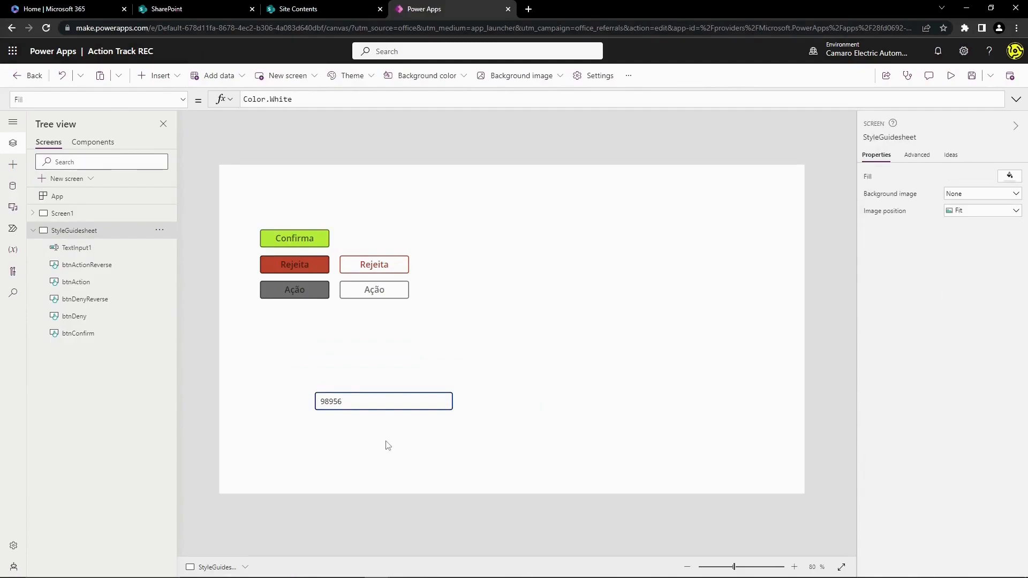
drag(375, 398, 320, 397)
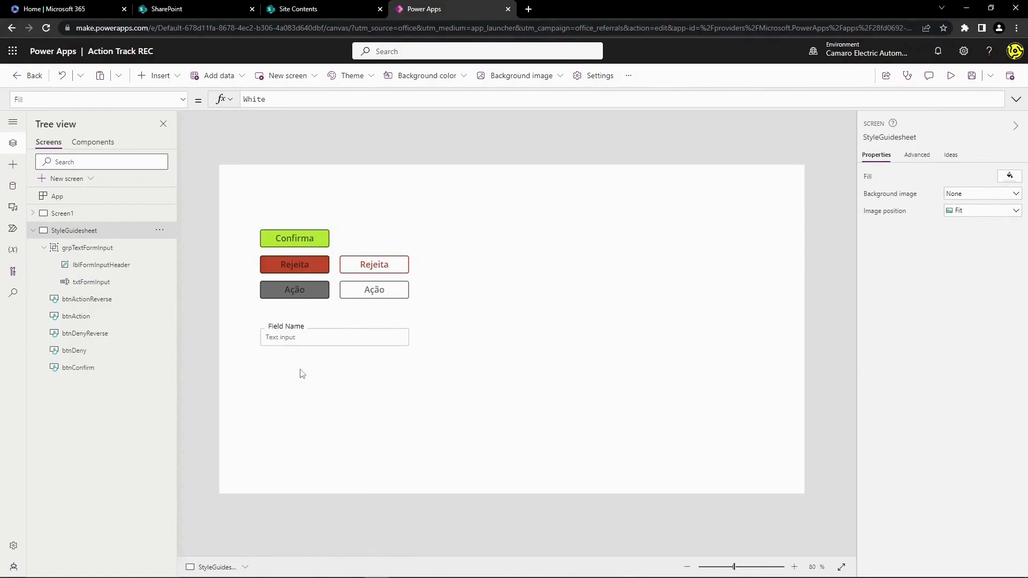
- Examine the grouped text field grpTextFormInput and its header label lblFormInputHeader on the canvas
click(281, 331)
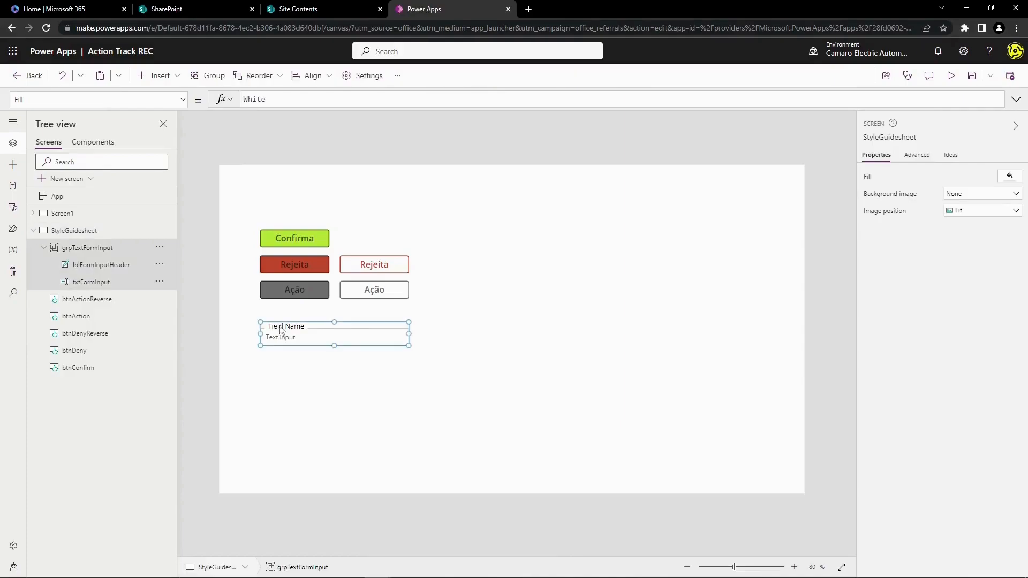
click(283, 330)
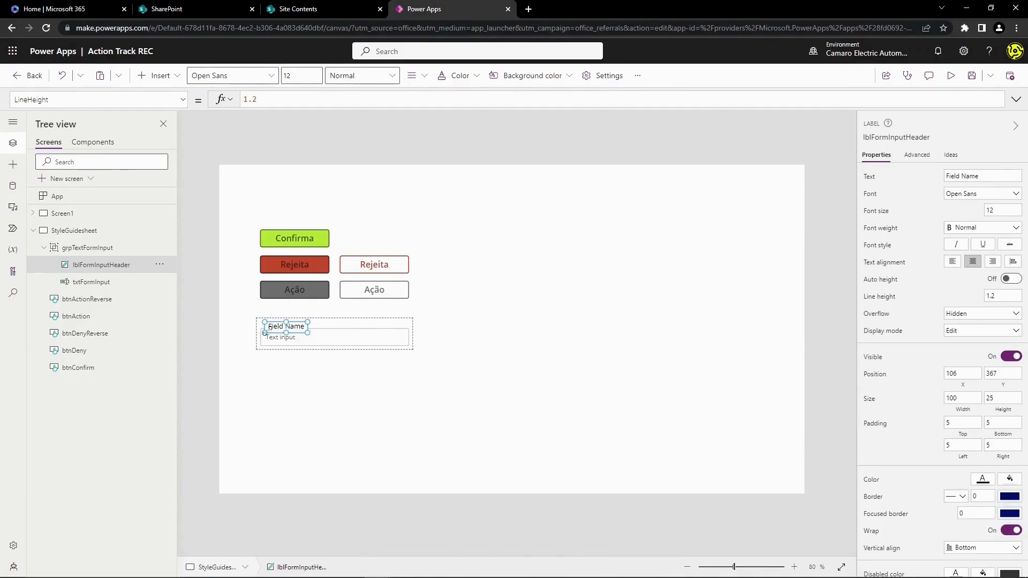
click(300, 368)
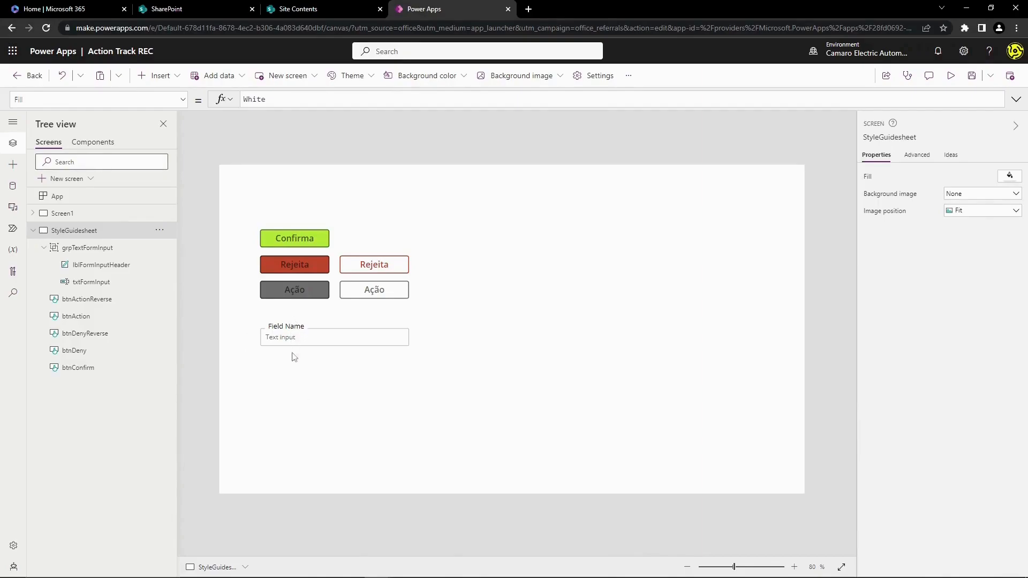
drag(249, 315, 475, 387)
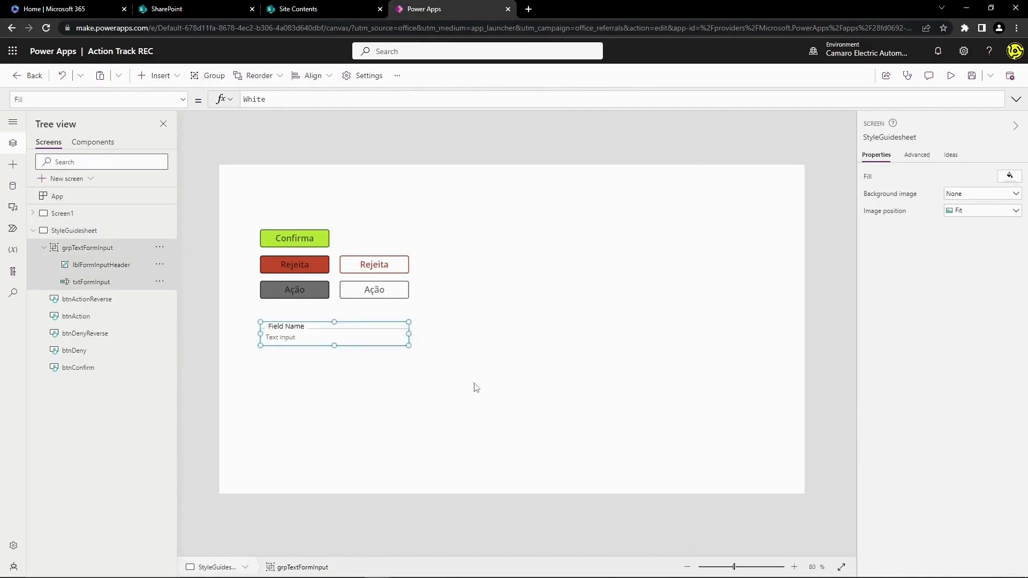
drag(246, 306, 454, 361)
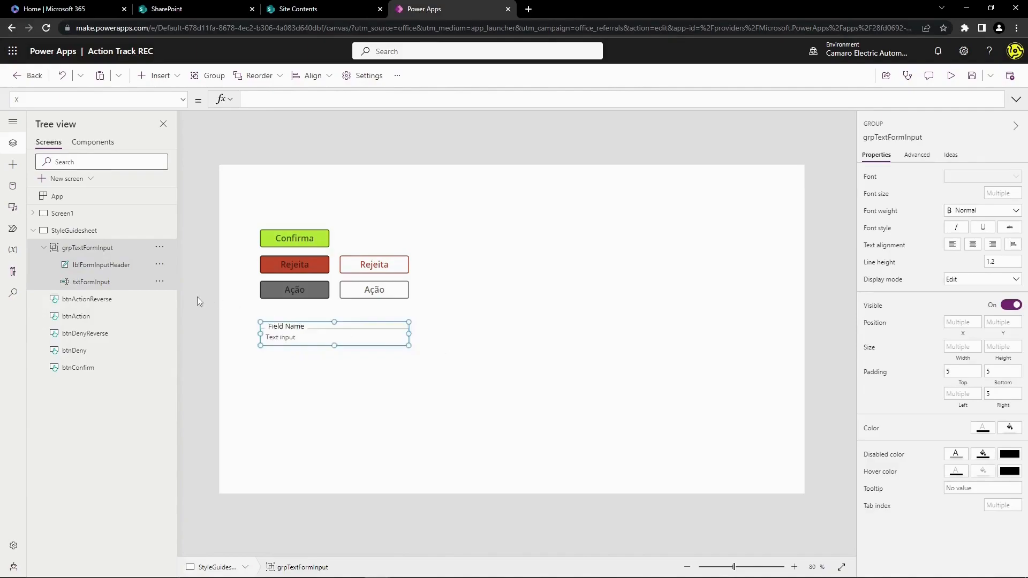
drag(242, 313, 451, 381)
click(355, 444)
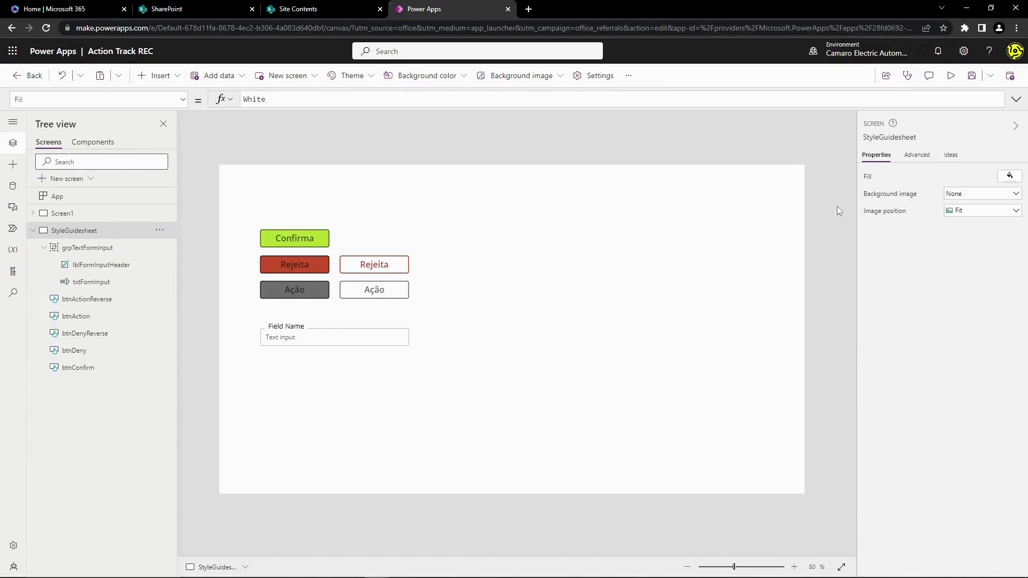
- Insert a combo box and place it below the grouped text field at X 96, Y 468
click(170, 79)
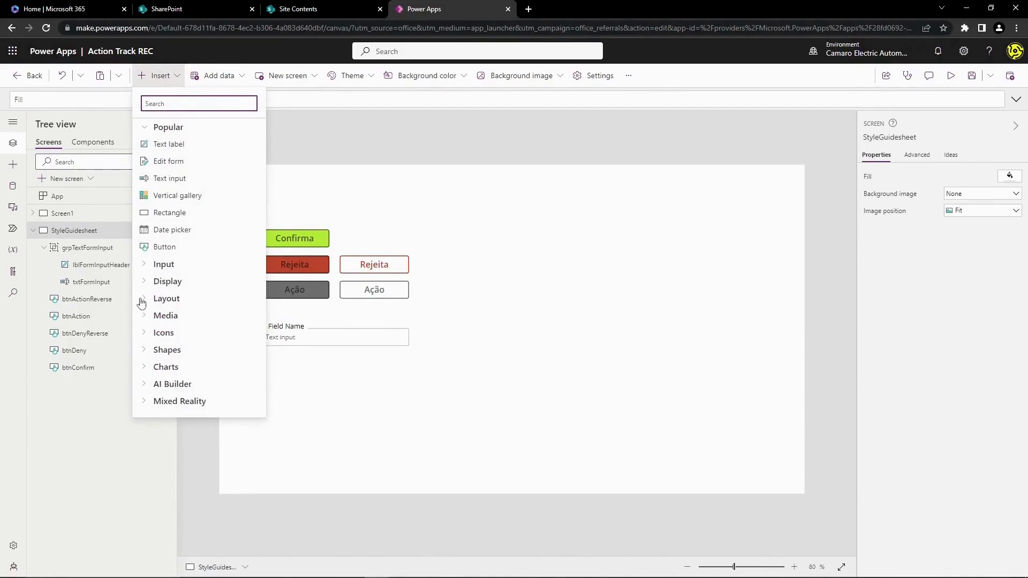
click(145, 264)
scroll(182, 302, down, 1)
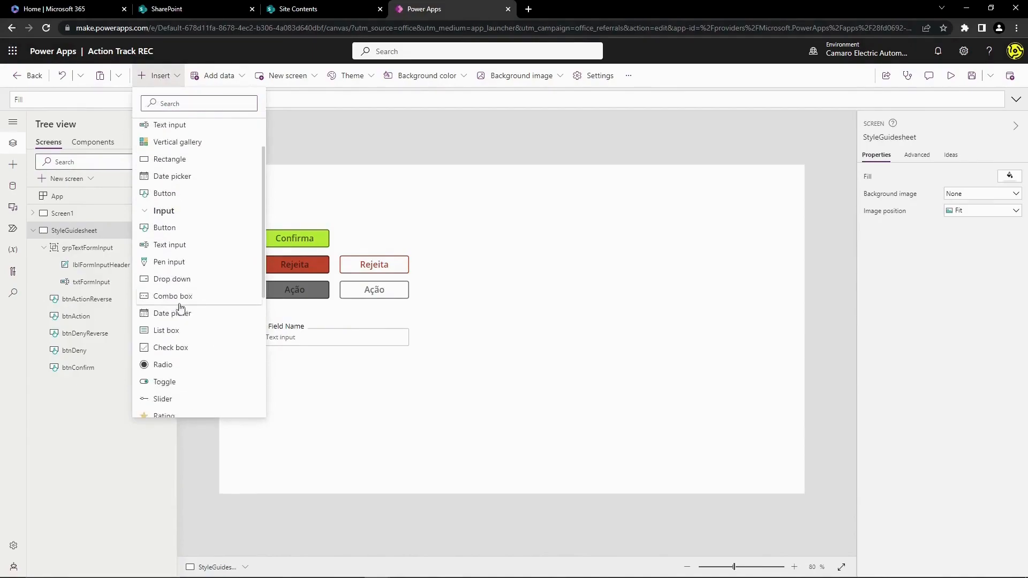
click(196, 355)
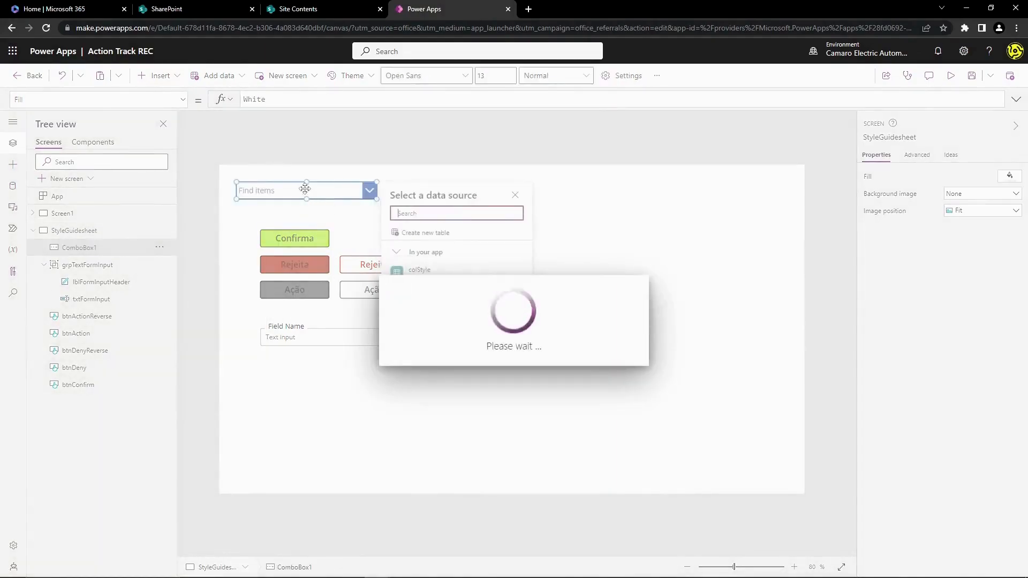
drag(305, 190, 460, 423)
drag(331, 393, 323, 366)
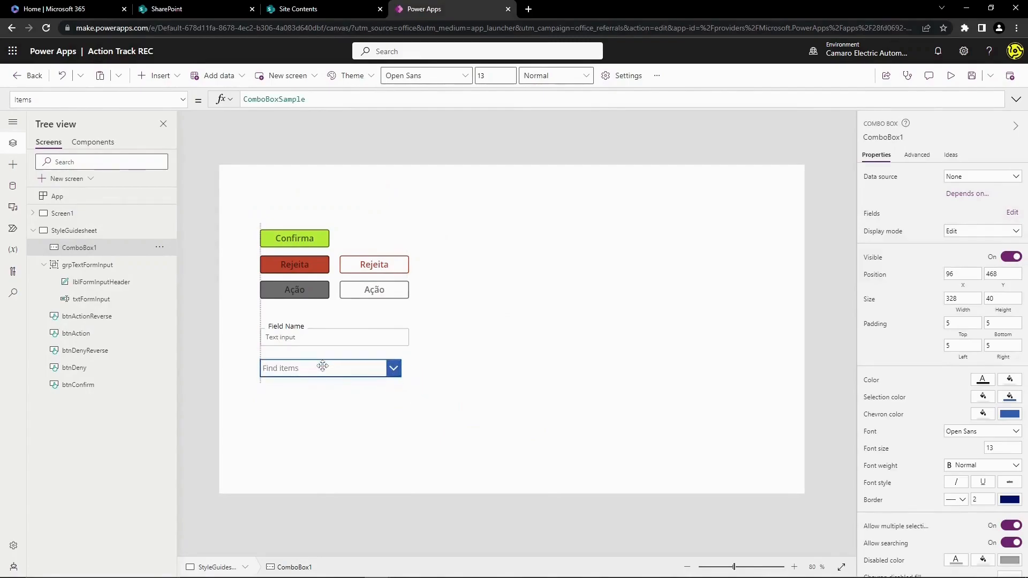
click(352, 418)
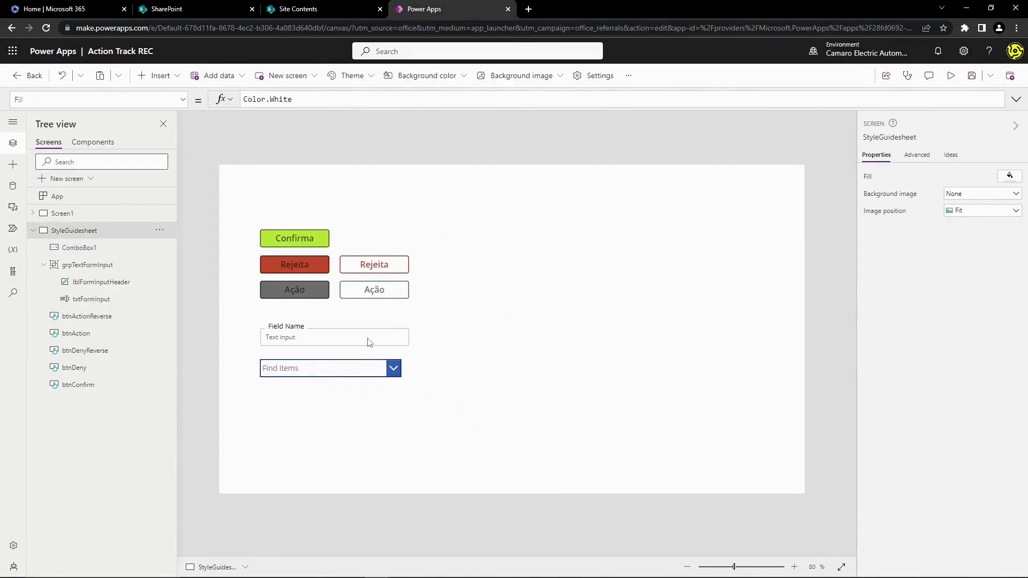
- Test multiple selection in the combo box by choosing Item 15, Item 11, Item 13, Item 2 and Item 3
click(392, 365)
scroll(345, 407, down, 3)
scroll(353, 417, up, 3)
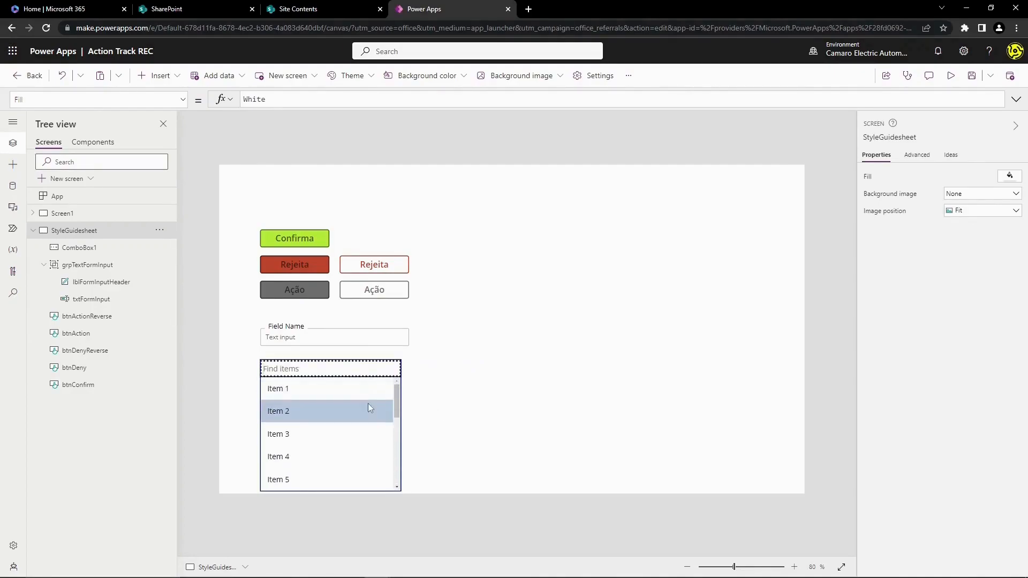
scroll(370, 401, down, 5)
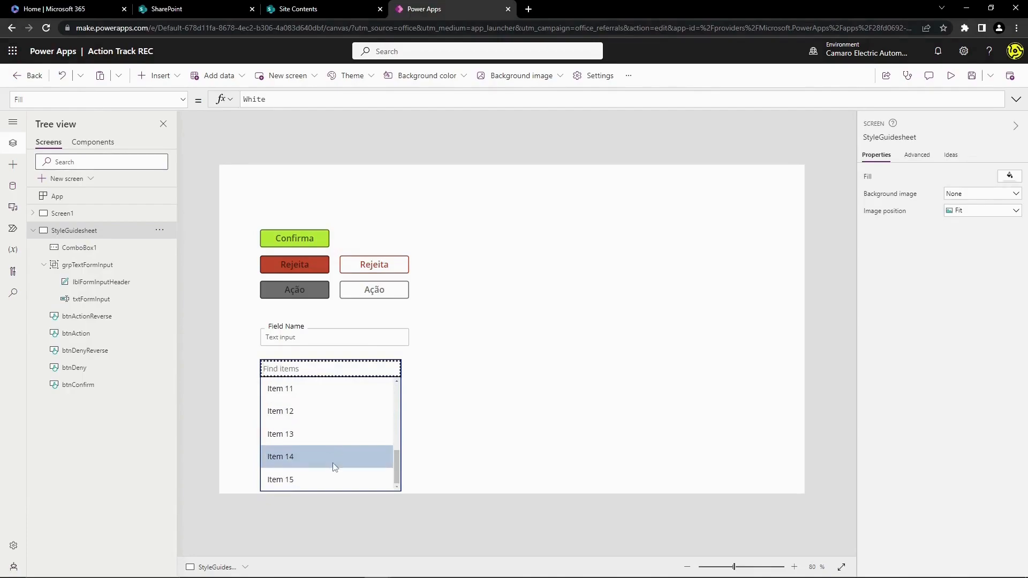
click(330, 474)
click(324, 408)
click(324, 451)
scroll(323, 412, up, 5)
click(320, 428)
click(306, 463)
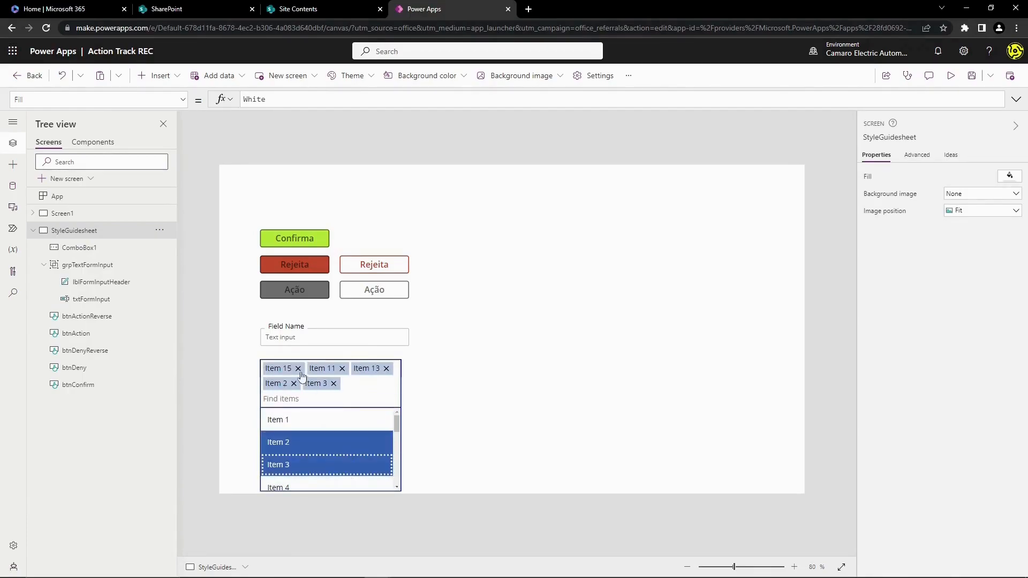
- Remove all chosen items from the combo box and close its list
click(397, 410)
click(394, 369)
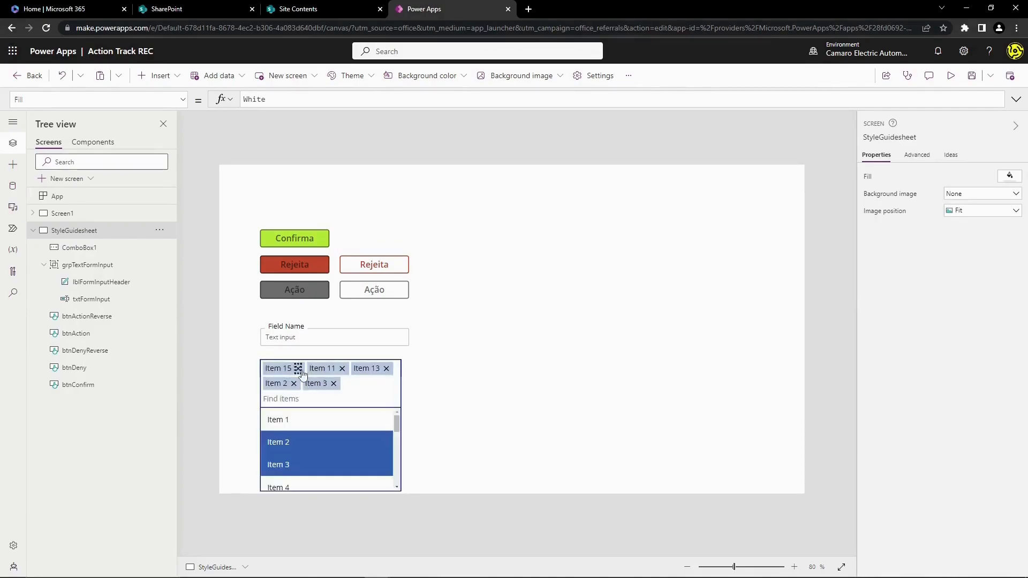
click(299, 369)
click(299, 369)
click(299, 369)
click(293, 369)
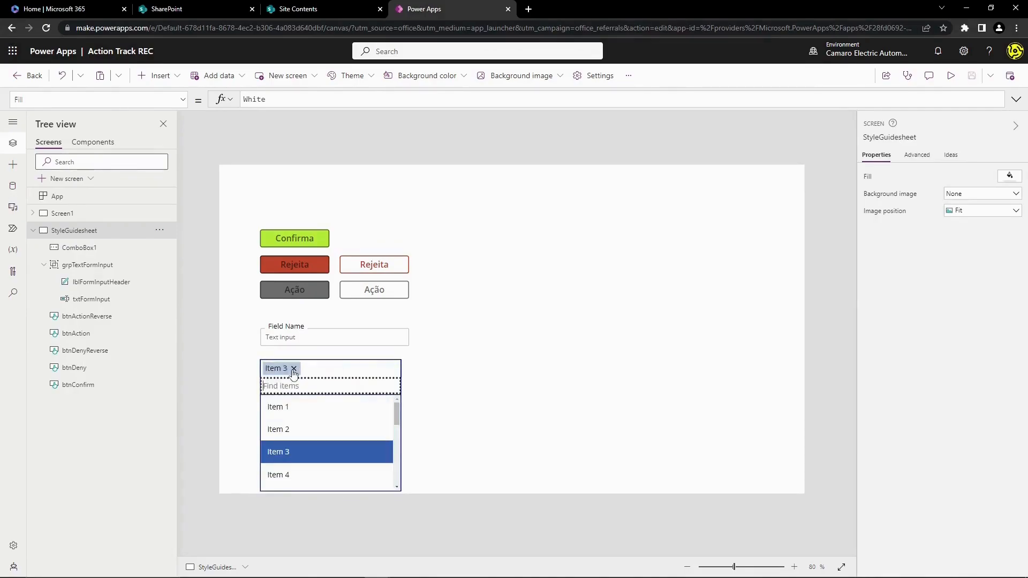
click(293, 368)
click(477, 408)
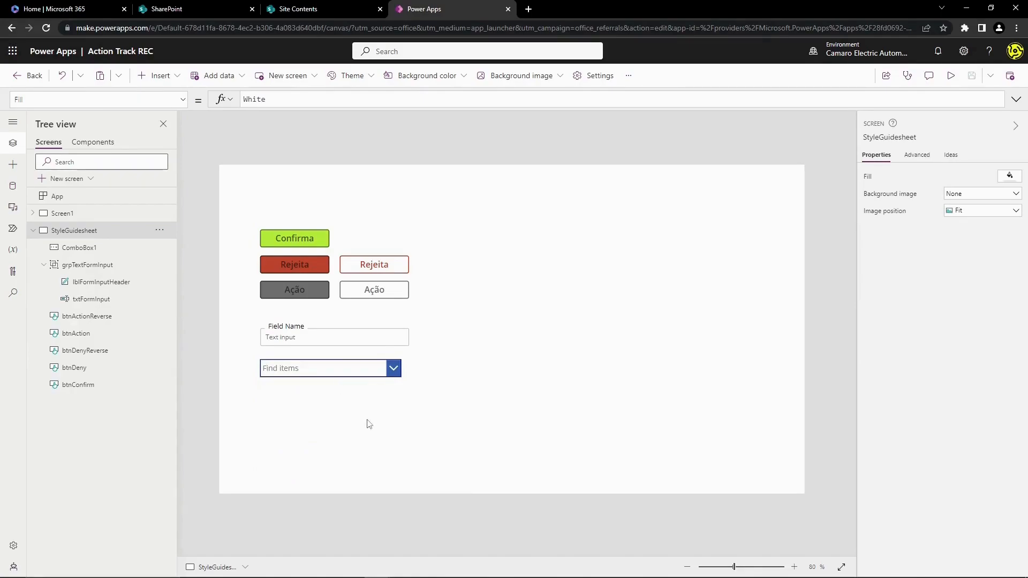
- Move the combo box slightly down to X 96, Y 487
click(331, 373)
mouse_move(331, 378)
mouse_down()
mouse_move(353, 396)
mouse_move(317, 381)
mouse_up()
click(397, 480)
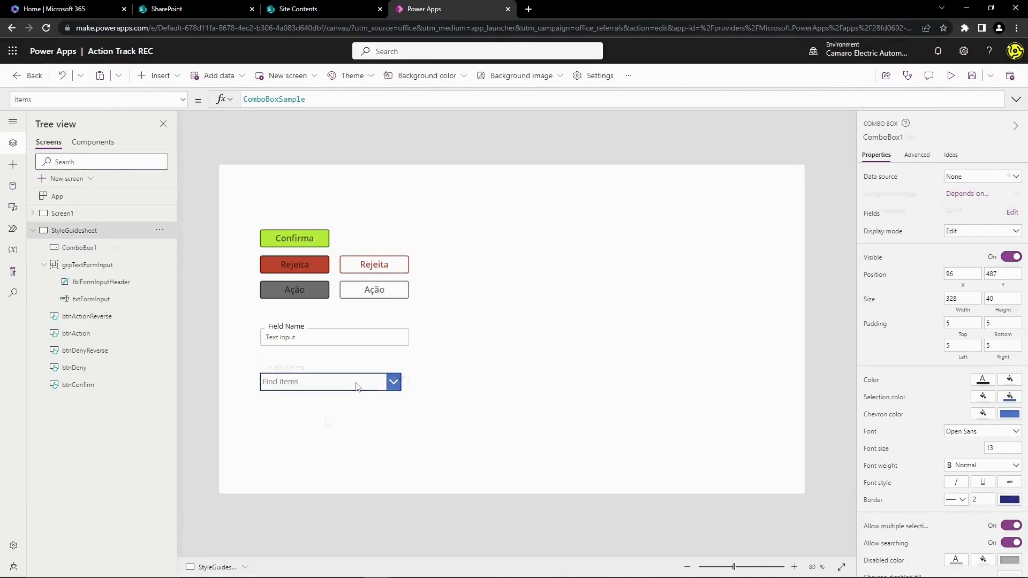
click(355, 382)
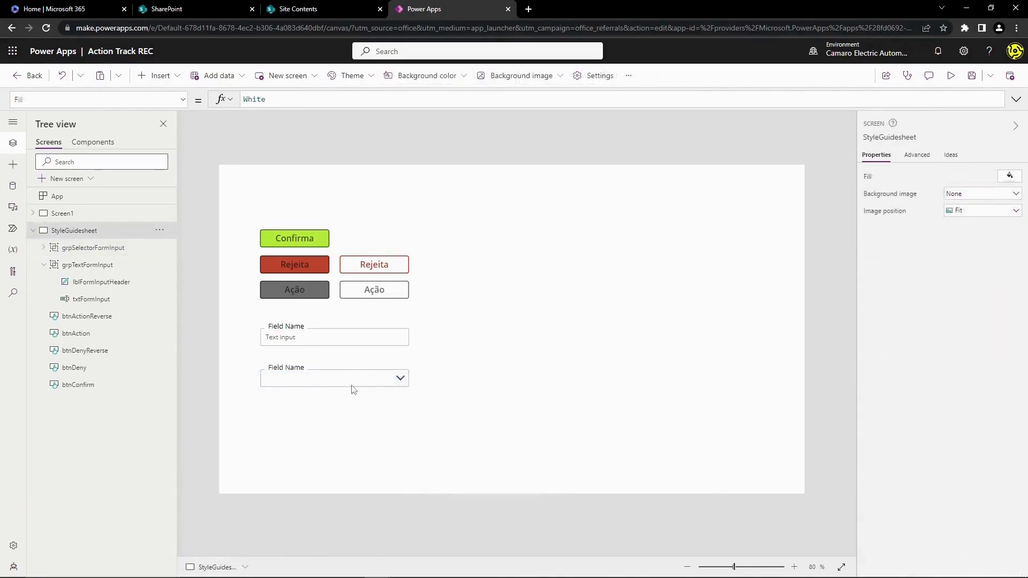
- Browse the item list of the restyled selector field and close it without choosing anything
click(400, 380)
scroll(382, 415, down, 5)
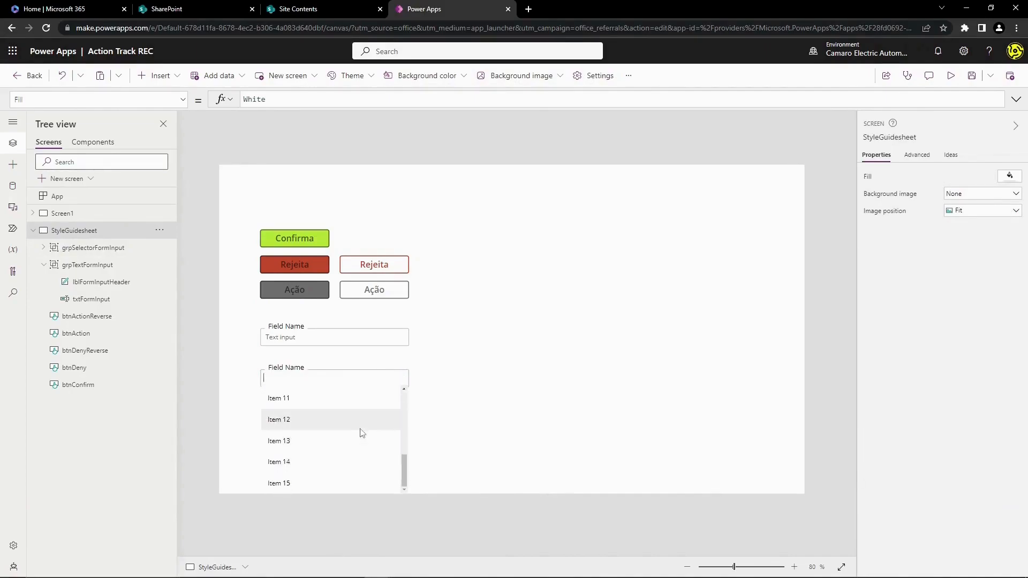
scroll(381, 434, up, 5)
scroll(379, 428, down, 5)
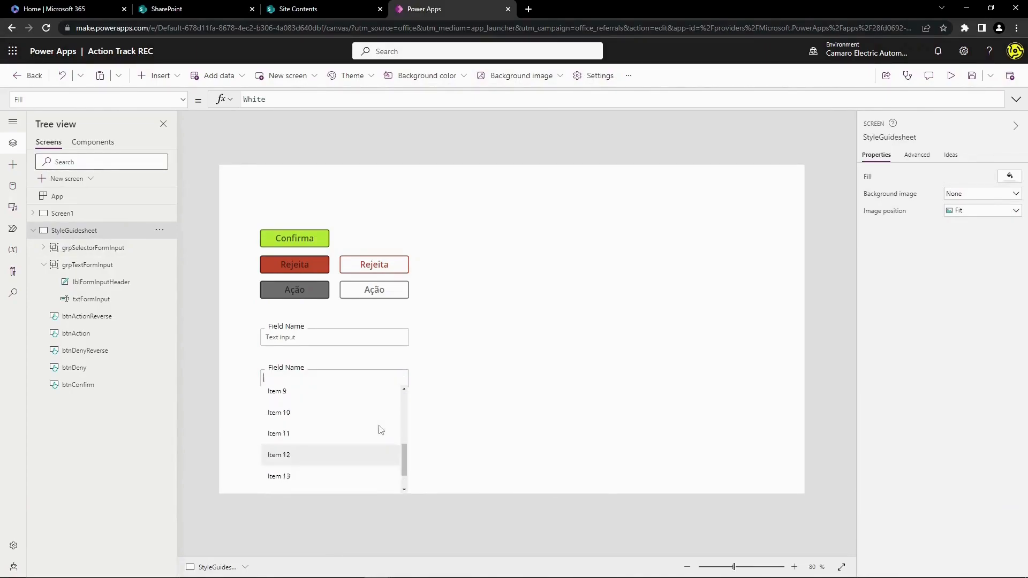
scroll(380, 431, up, 5)
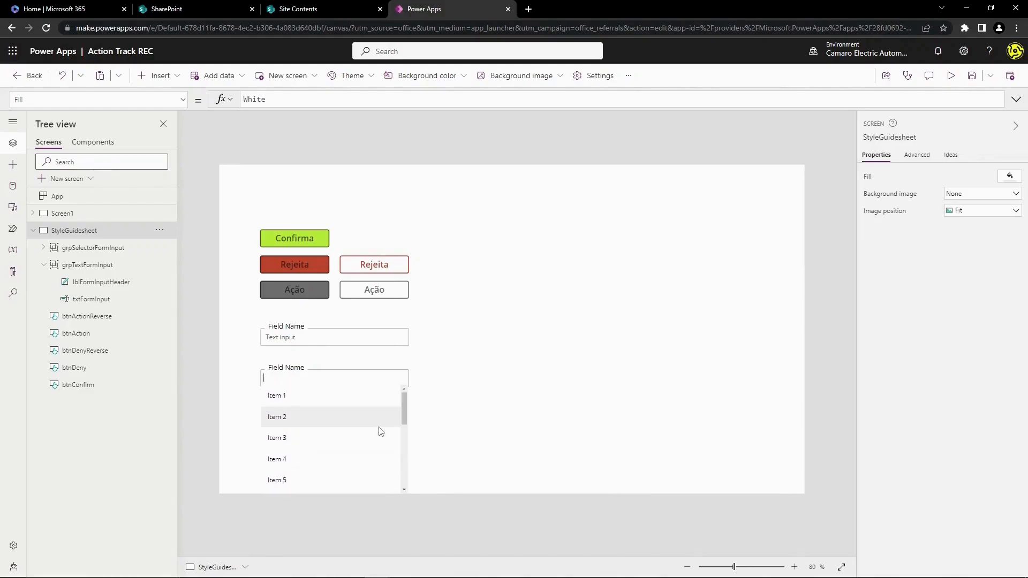
key(Escape)
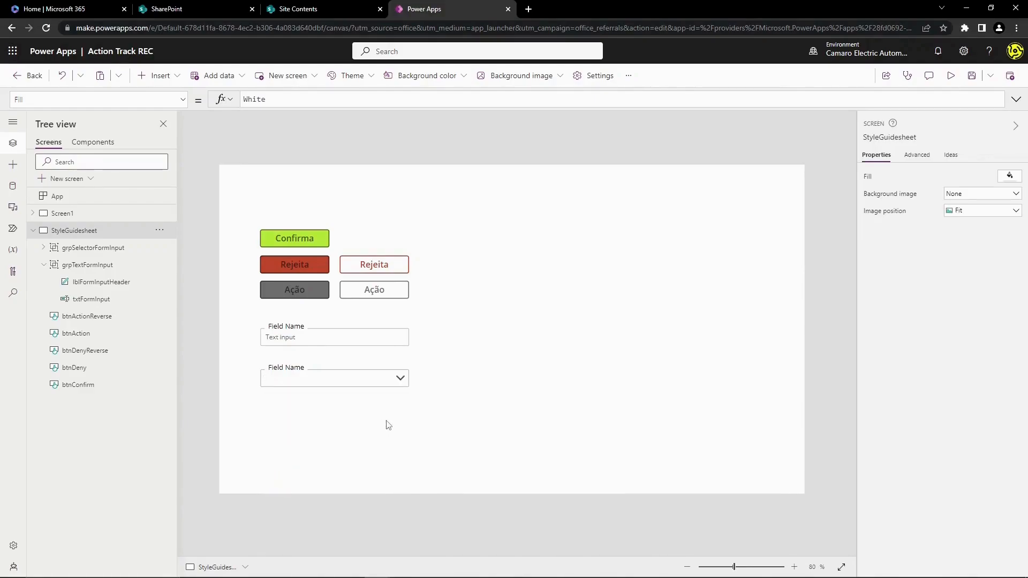
- Examine the controls that make up the grpSelectorFormInput group, including the background text input txtComboBoxBG
drag(249, 358, 477, 424)
click(388, 411)
click(43, 247)
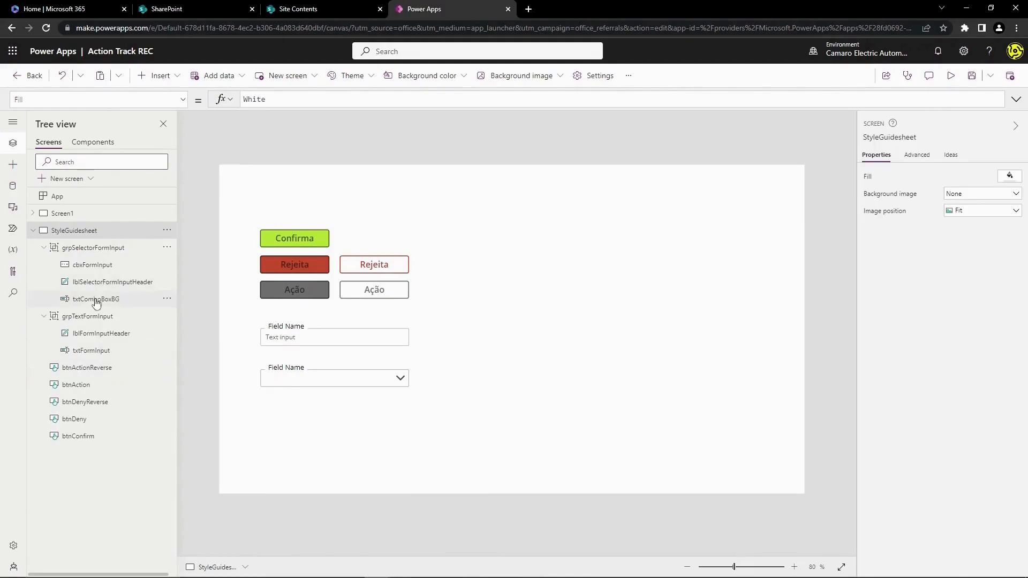
click(286, 380)
click(116, 299)
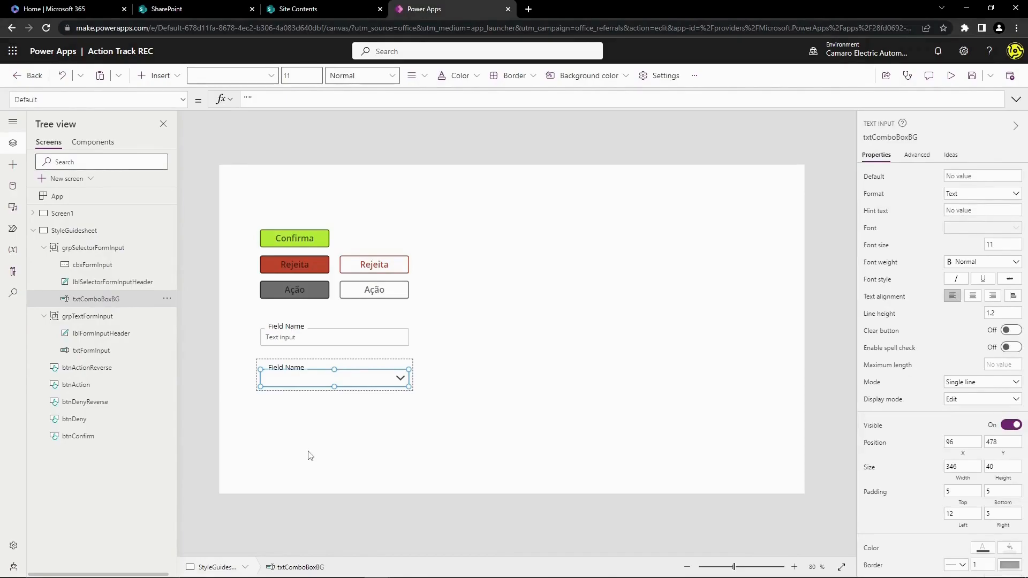
click(319, 465)
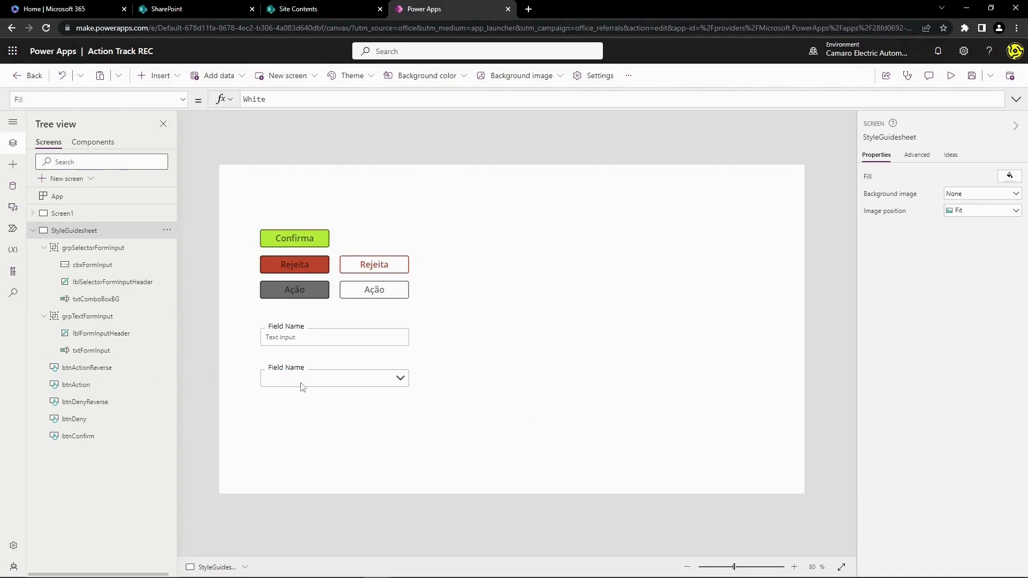
drag(451, 411, 227, 352)
click(403, 448)
drag(469, 440, 218, 347)
click(424, 424)
- Insert a date picker and place it below the selector field at X 96, Y 583
click(173, 76)
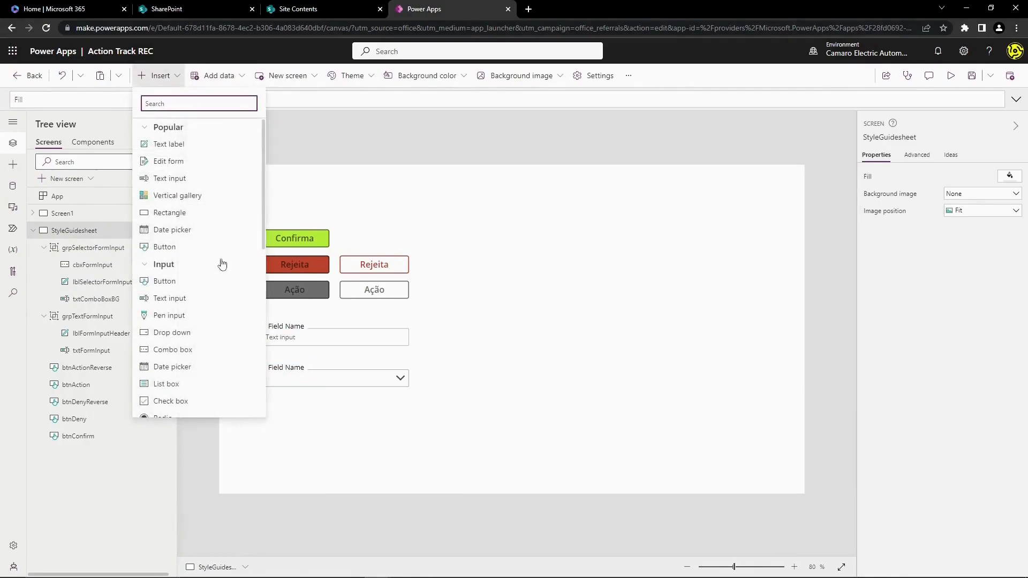
click(166, 231)
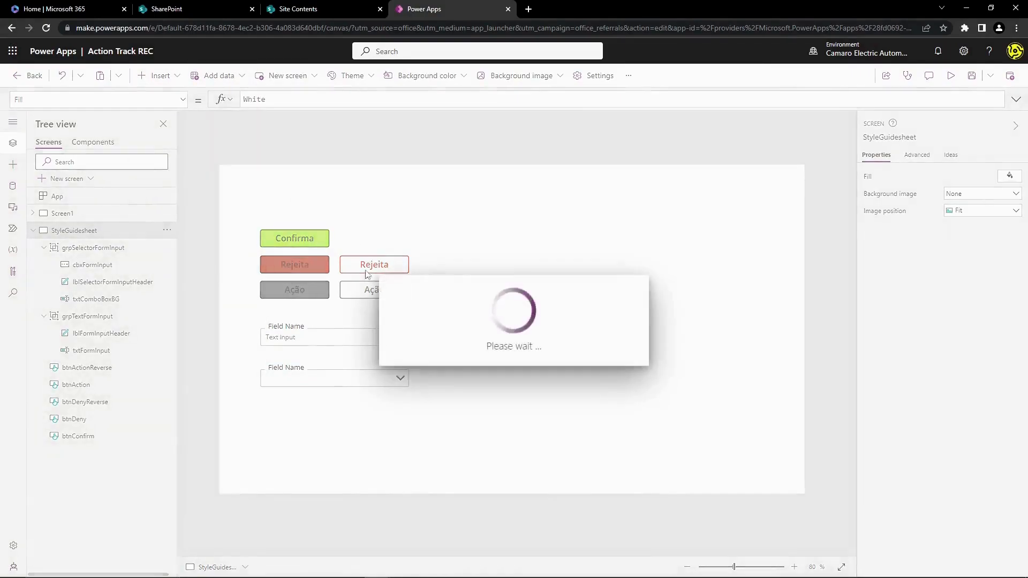
drag(317, 191, 341, 423)
click(447, 437)
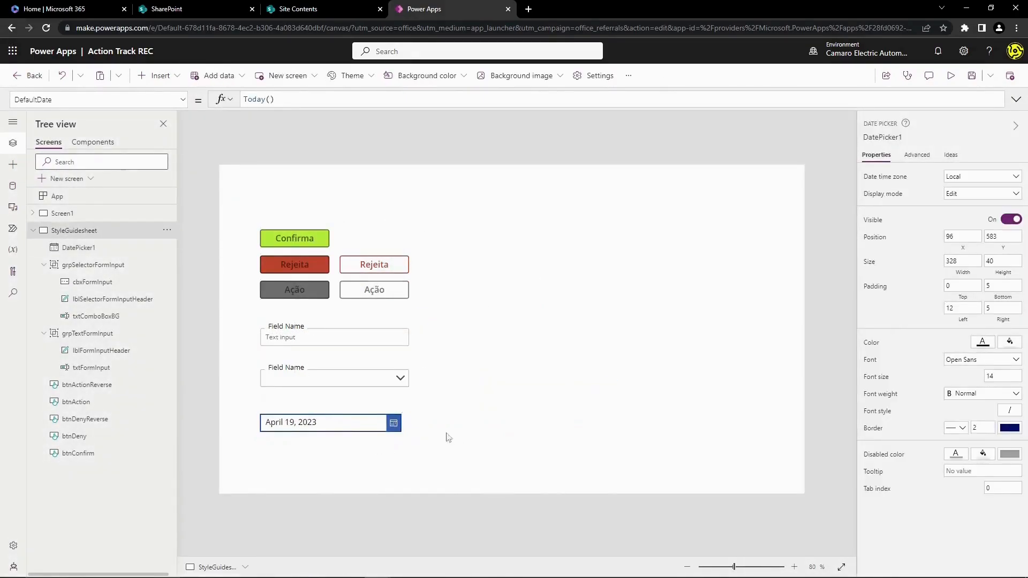
- Browse the date picker's calendar ahead to June 2023 and close it without choosing a date
click(393, 423)
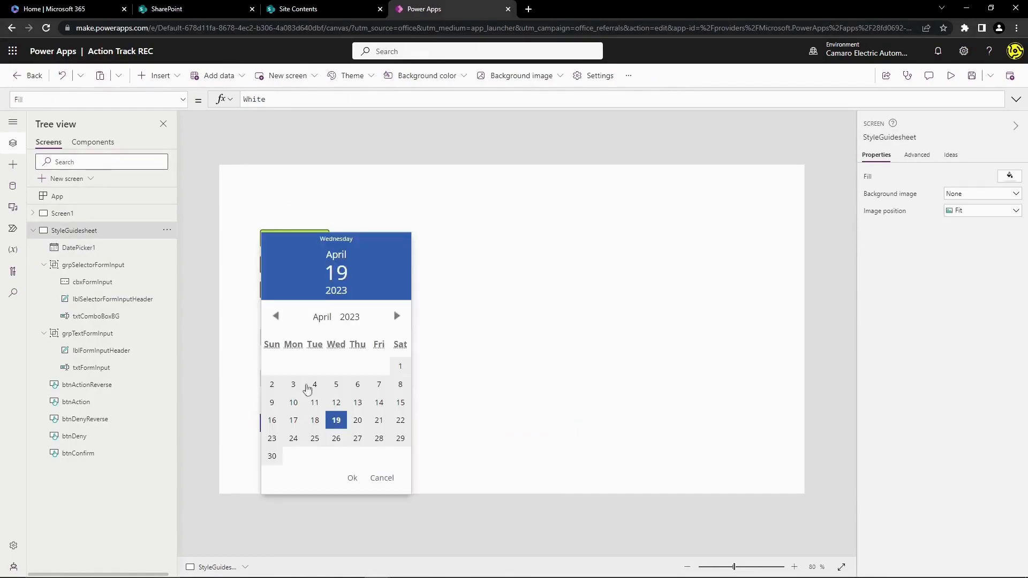
click(394, 315)
click(397, 335)
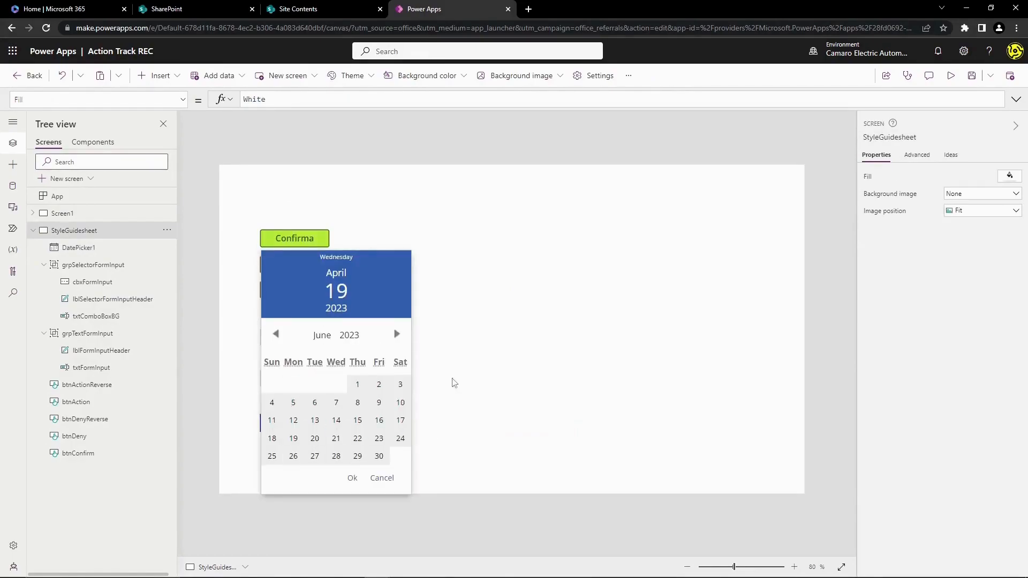
click(482, 423)
- Browse dates in the date picker's April 2023 calendar and close it without confirming a choice
click(393, 423)
click(357, 402)
click(314, 402)
click(337, 438)
click(379, 402)
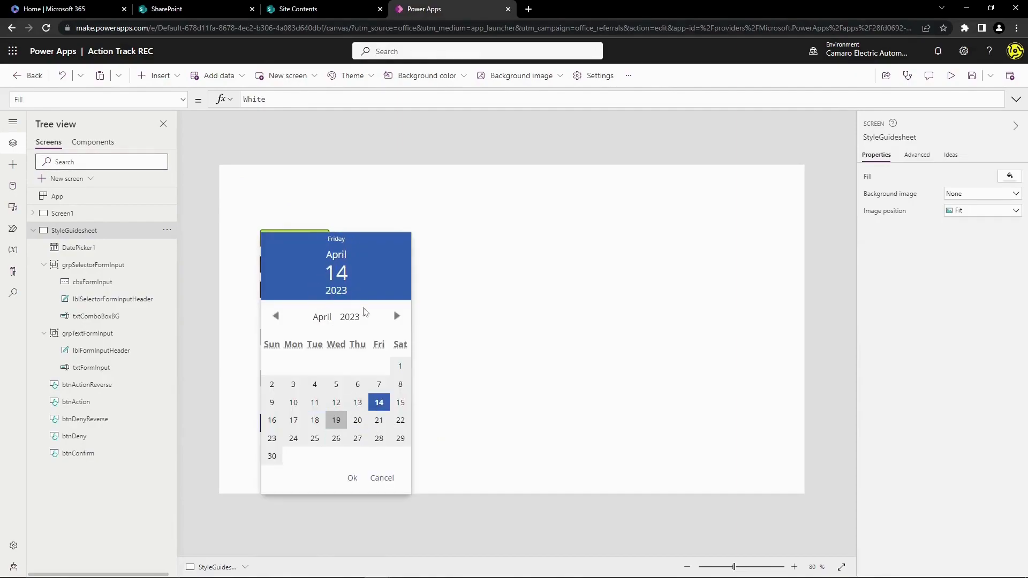
click(511, 428)
drag(377, 423, 533, 445)
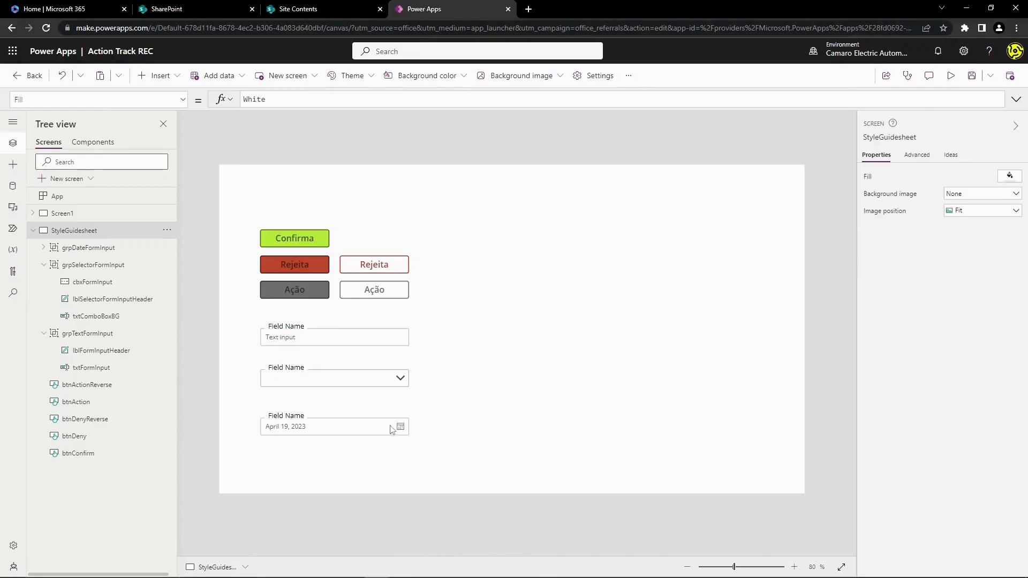
- Examine the controls in the grpDateFormInput group, including dtpFormInput and the background text input txtDateFormInput
click(281, 430)
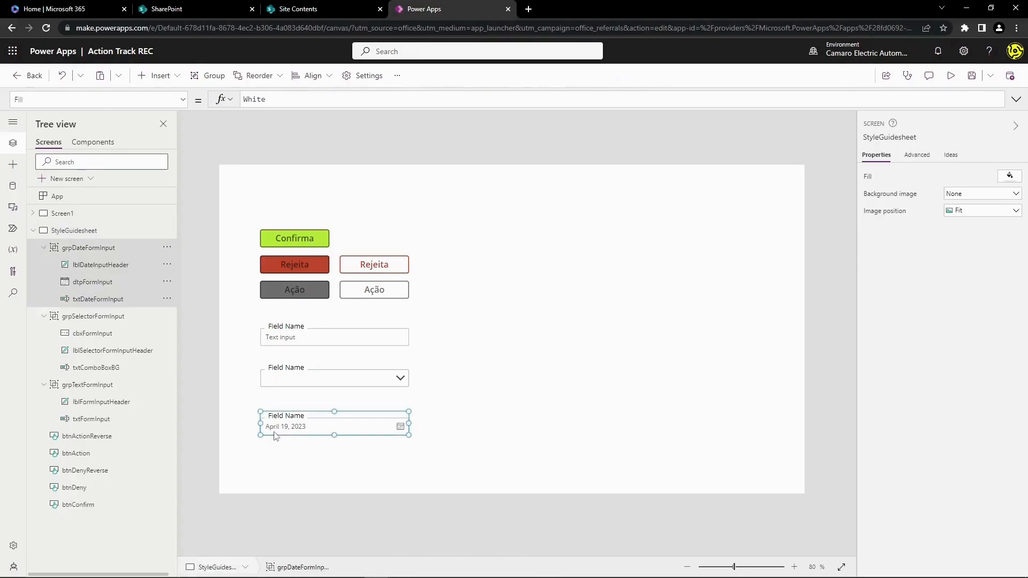
click(92, 283)
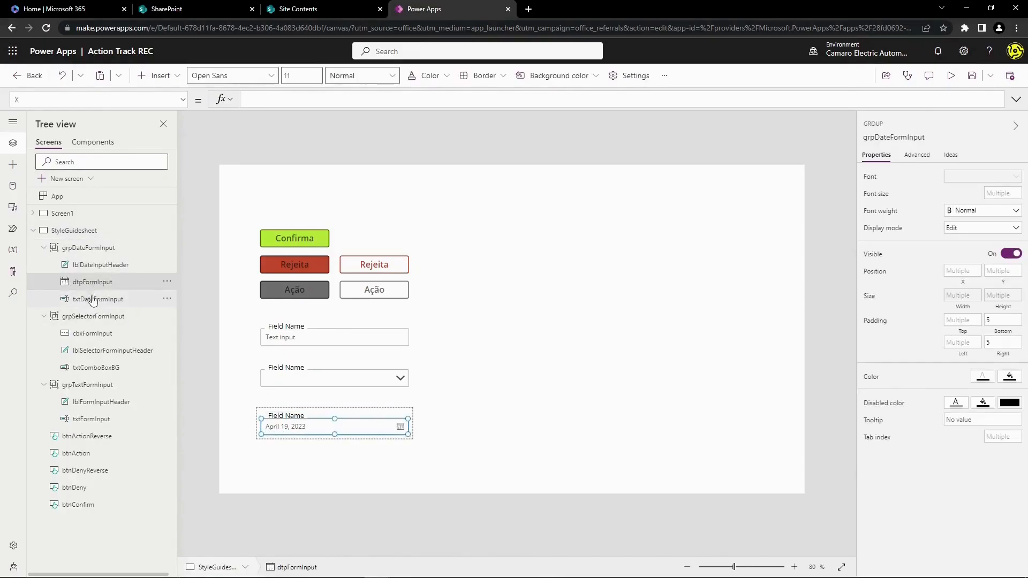
click(93, 299)
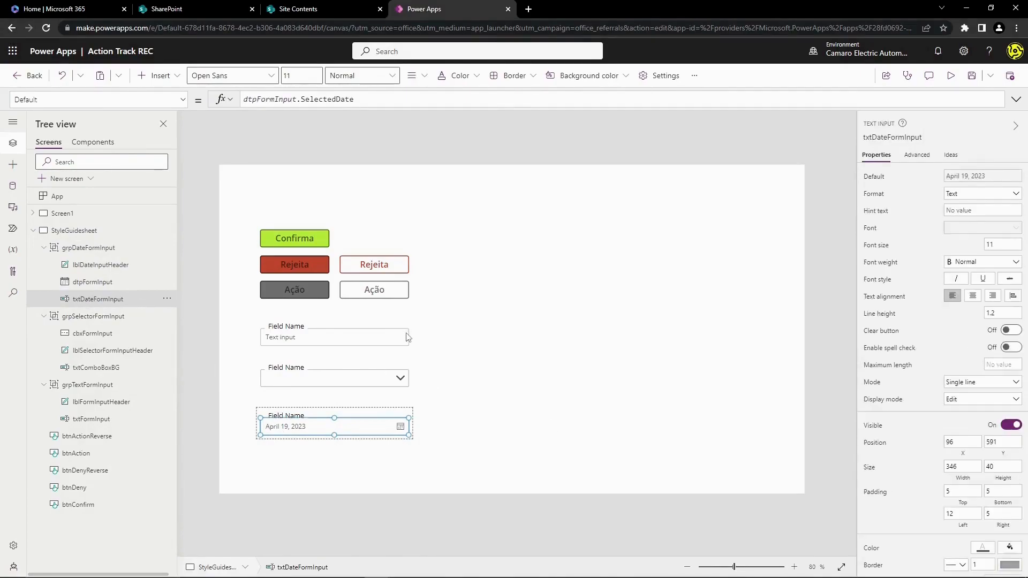
click(449, 431)
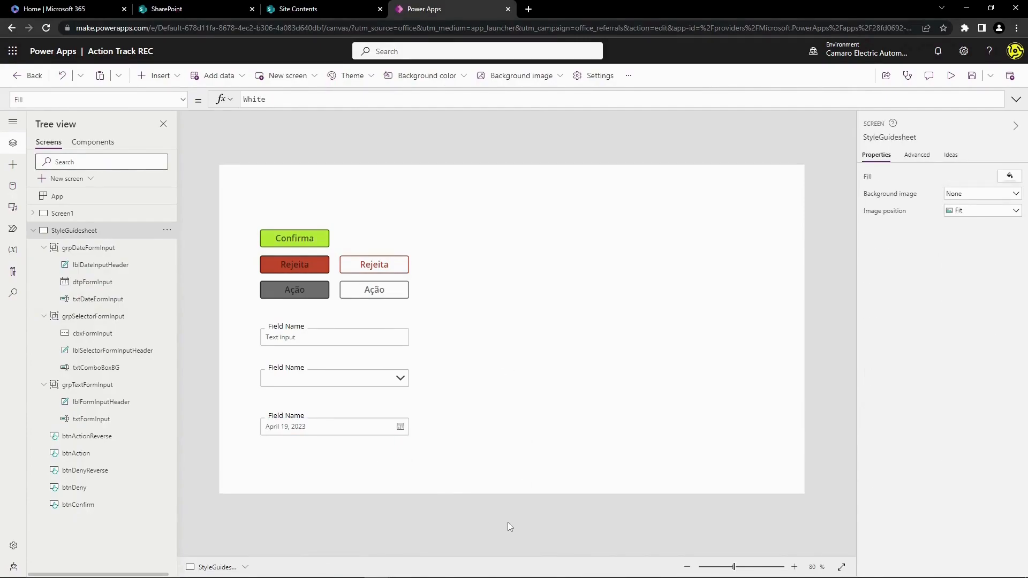
drag(254, 453, 668, 201)
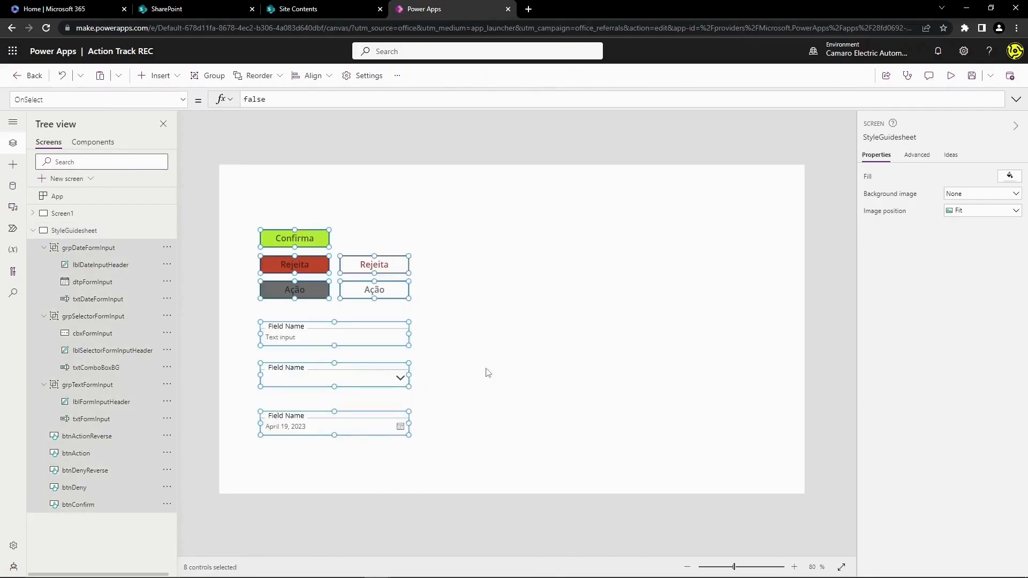
drag(253, 452, 718, 182)
click(262, 453)
drag(245, 450, 666, 124)
click(567, 298)
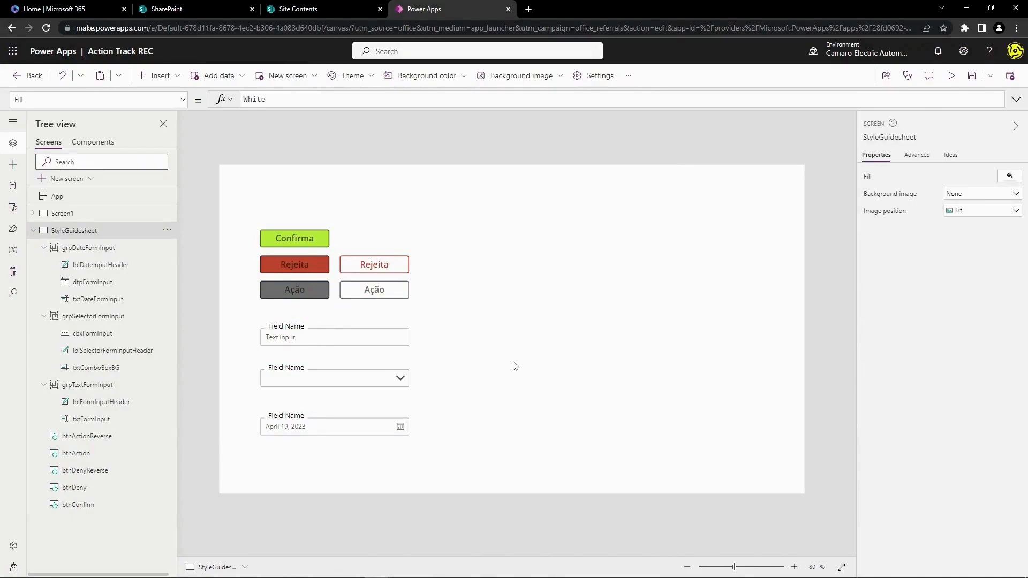
- Examine the colStyle definition in the app's OnStart formula, particularly the BGFill color entry
click(89, 204)
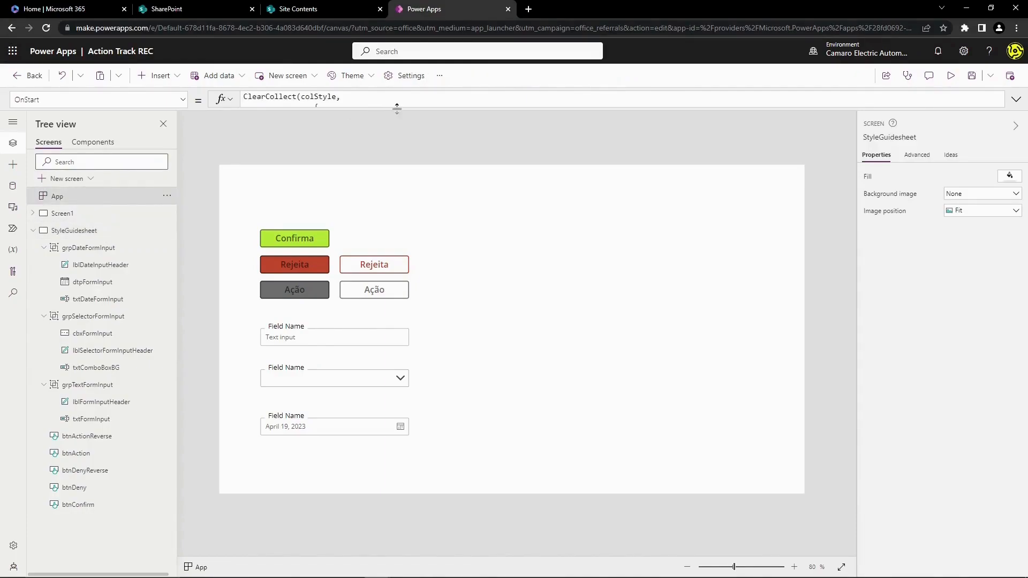
click(396, 100)
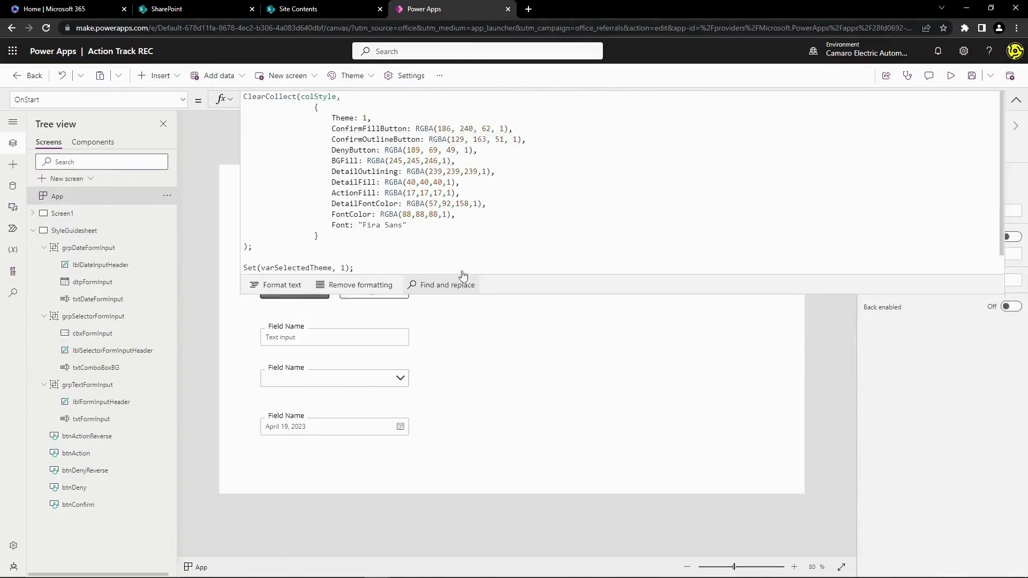
click(350, 161)
double_click(350, 161)
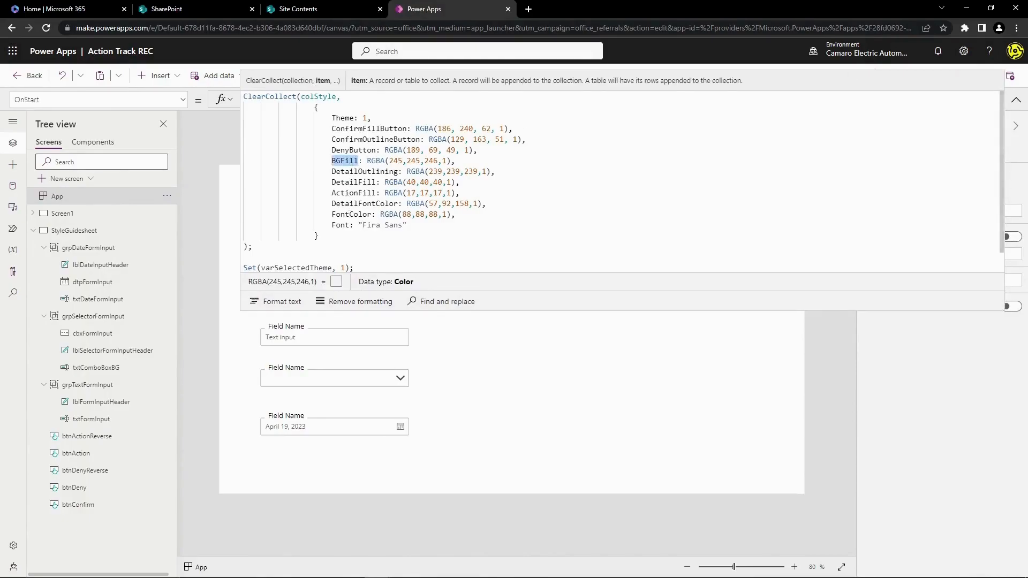
click(1018, 107)
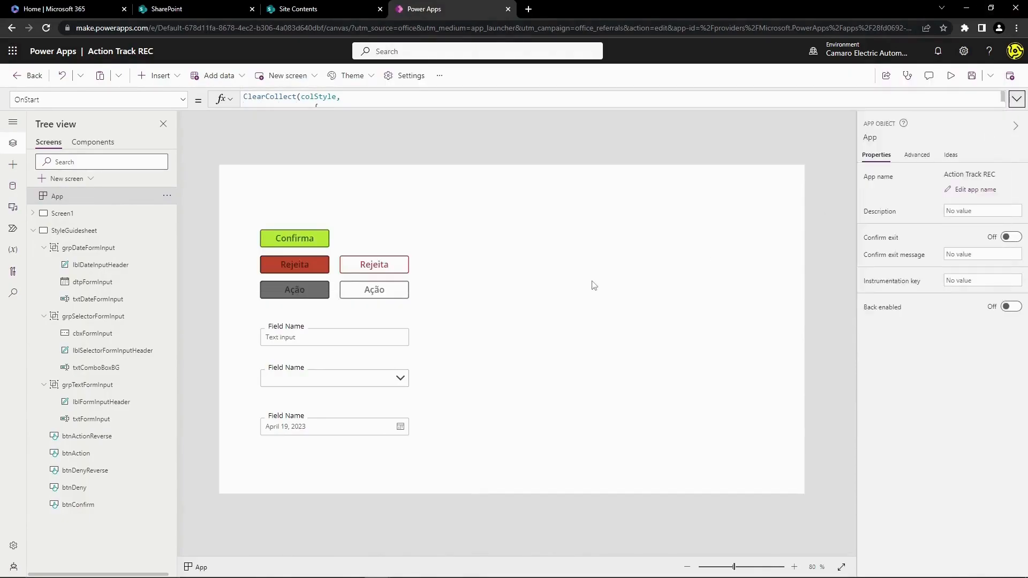
- Set the StyleGuidesheet screen's Fill property to varStyle.BGFill
click(593, 285)
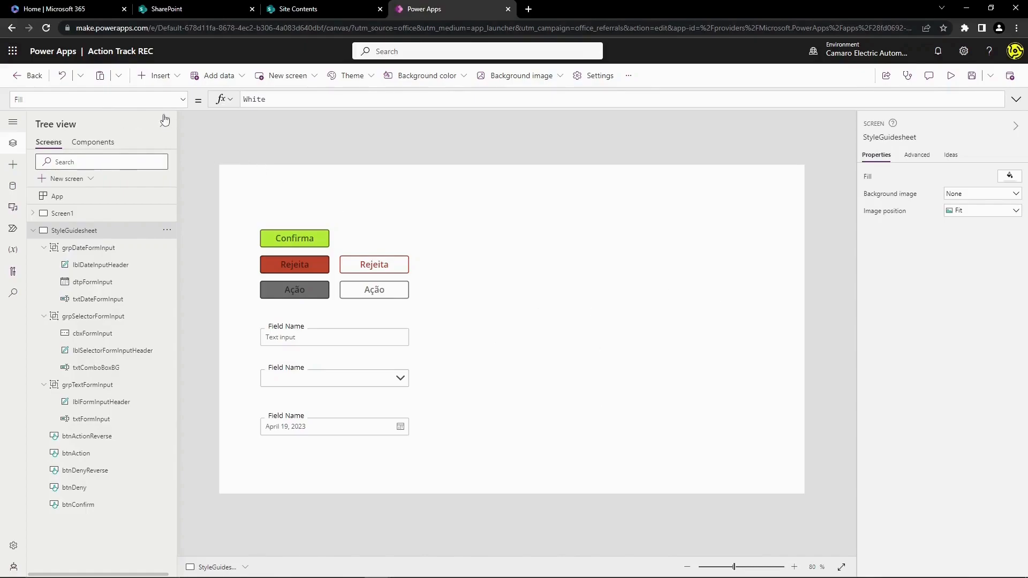
click(178, 100)
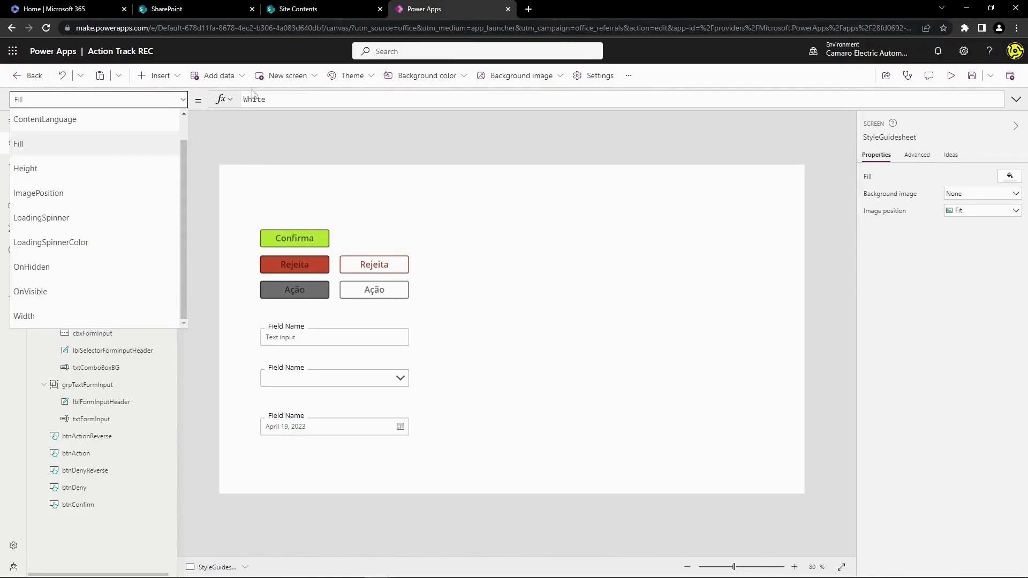
double_click(281, 100)
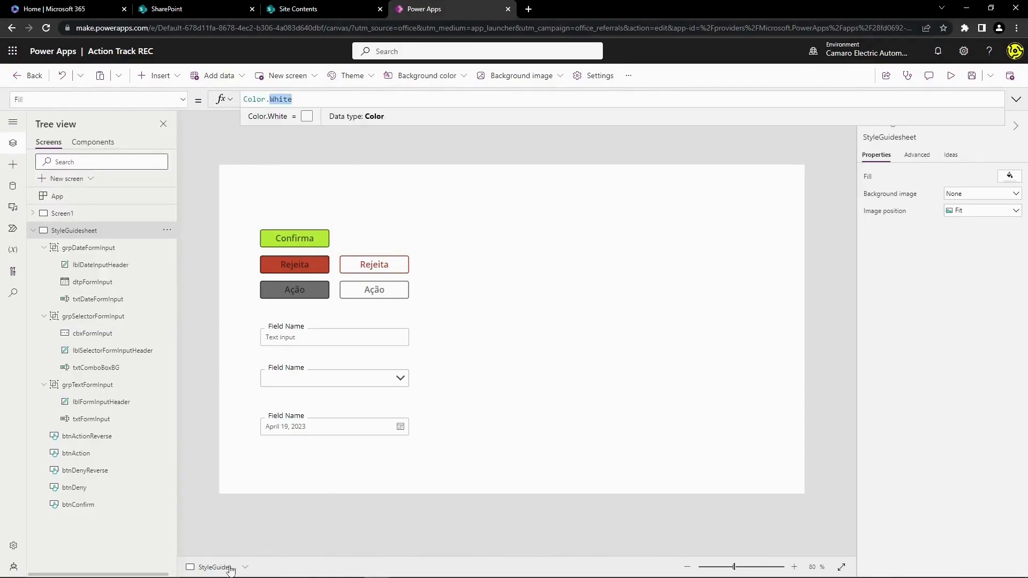
click(323, 102)
key(ctrl+a)
text(varStyle.BGFill)
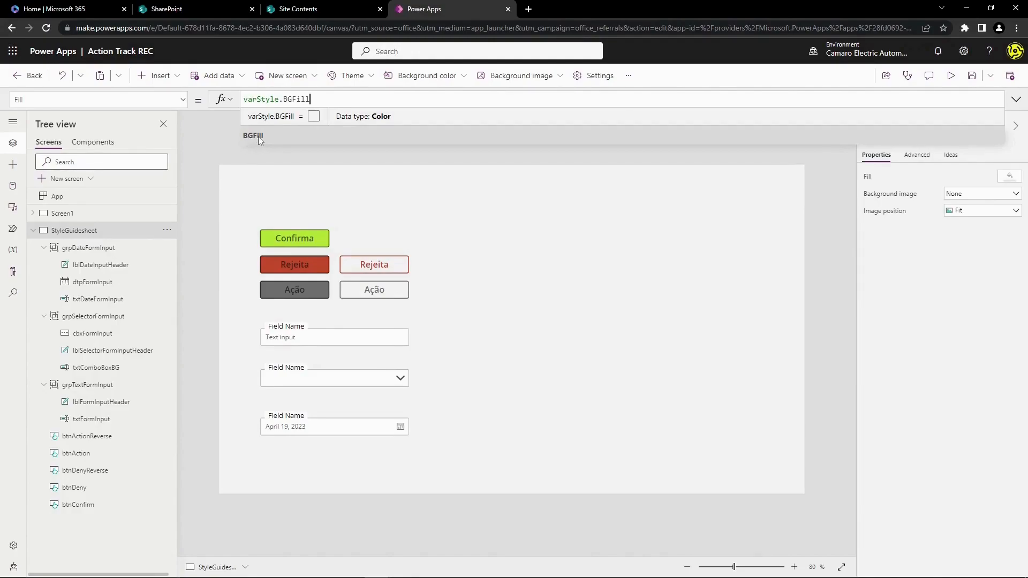
click(259, 137)
click(551, 278)
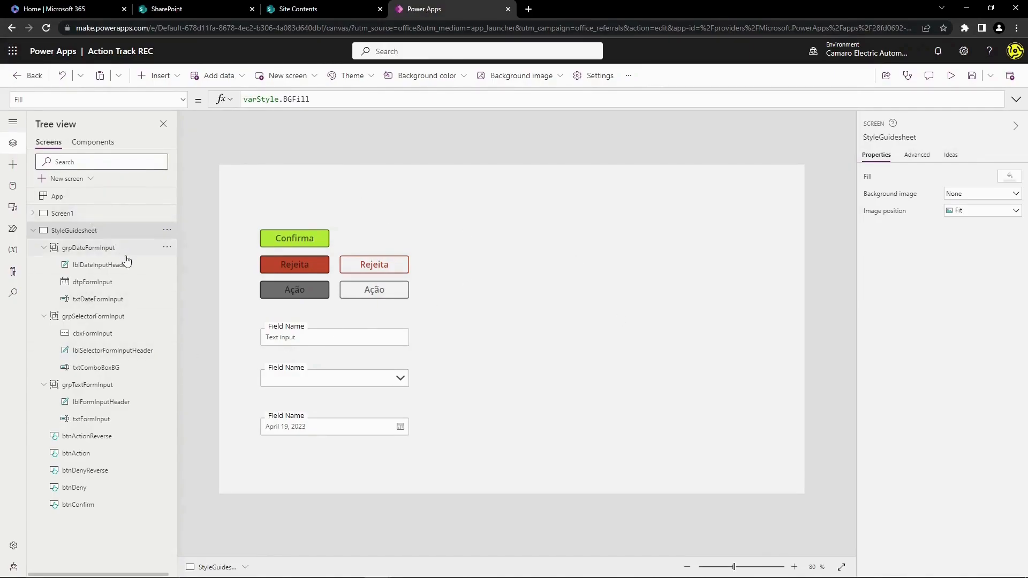
- Examine the Field Name header labels of the form fields against the screen's background
click(286, 369)
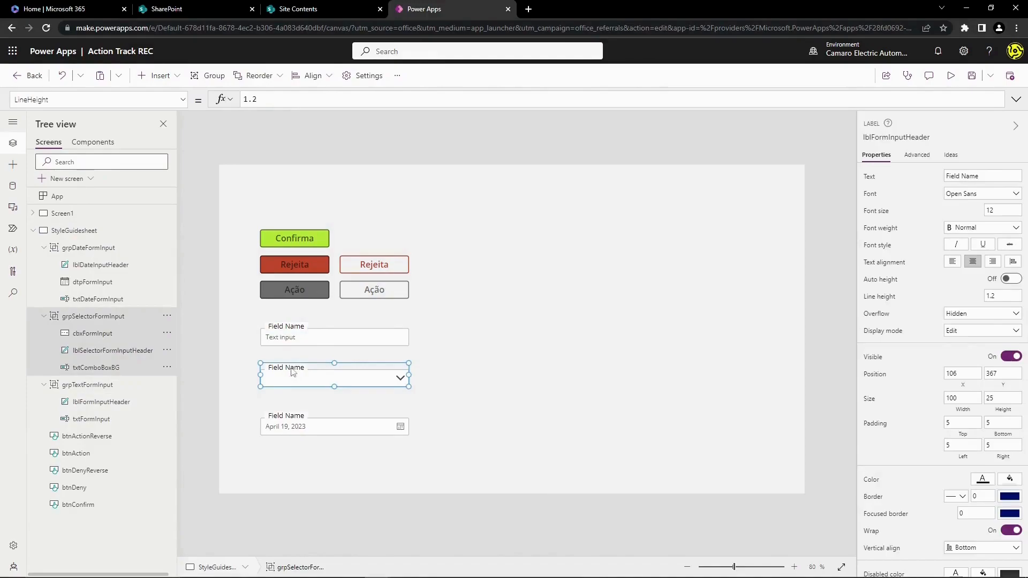
click(286, 368)
click(295, 423)
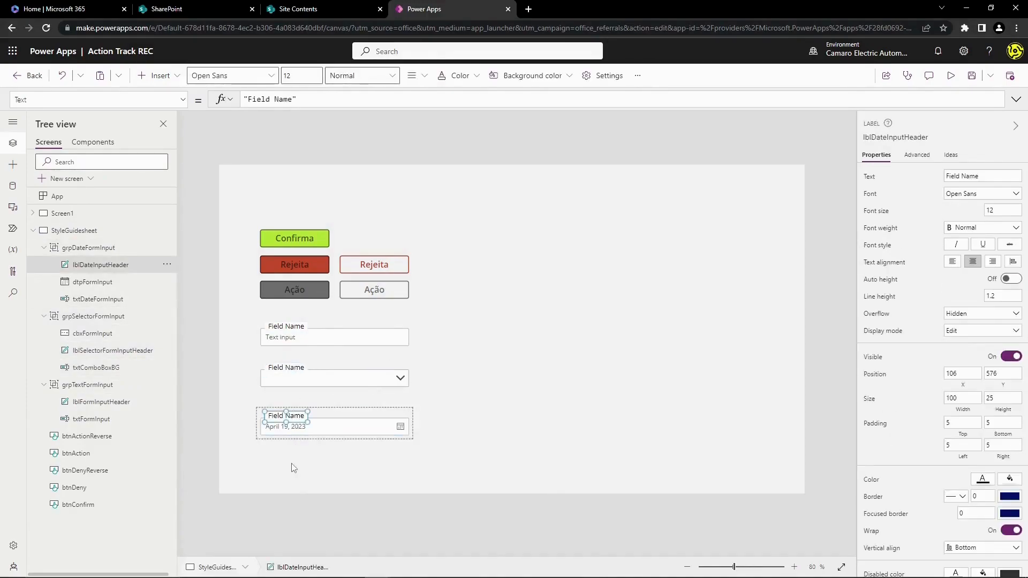
click(284, 496)
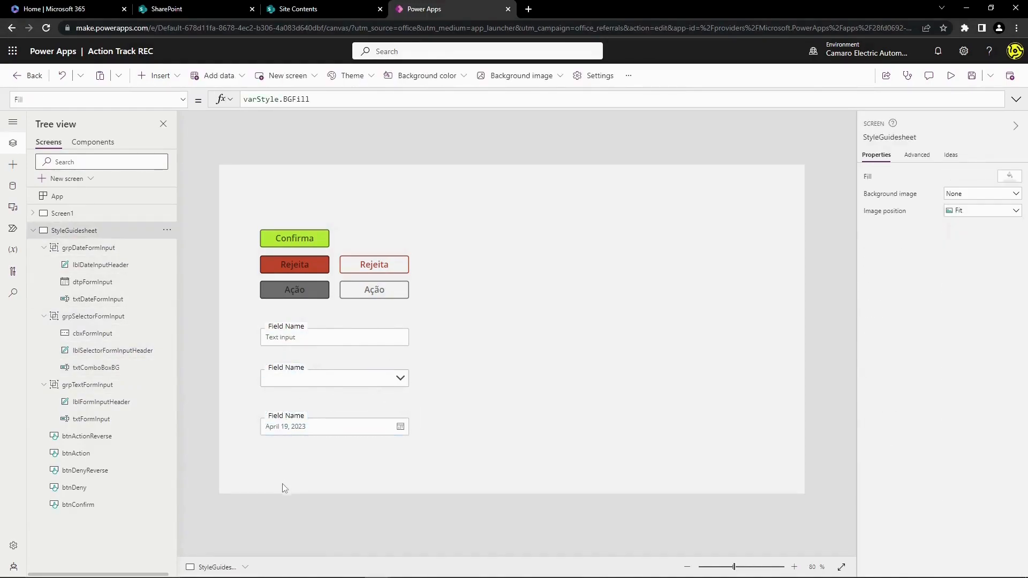
drag(523, 403, 523, 382)
drag(252, 397, 504, 360)
click(448, 361)
drag(263, 317, 471, 353)
drag(471, 349, 233, 313)
click(394, 355)
- Insert a new button and place it above the Confirma button at X 96, Y 53
click(174, 76)
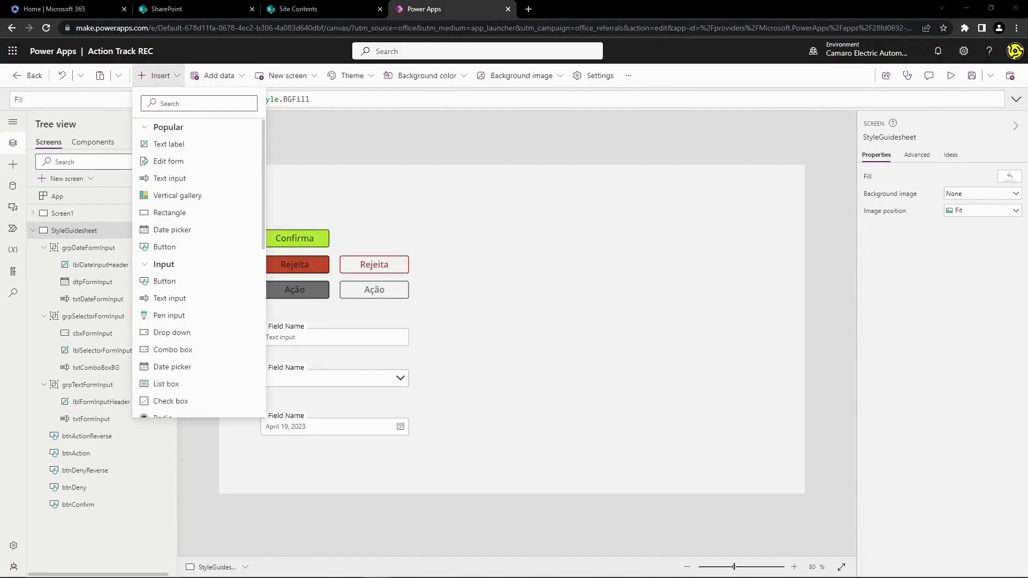
click(482, 200)
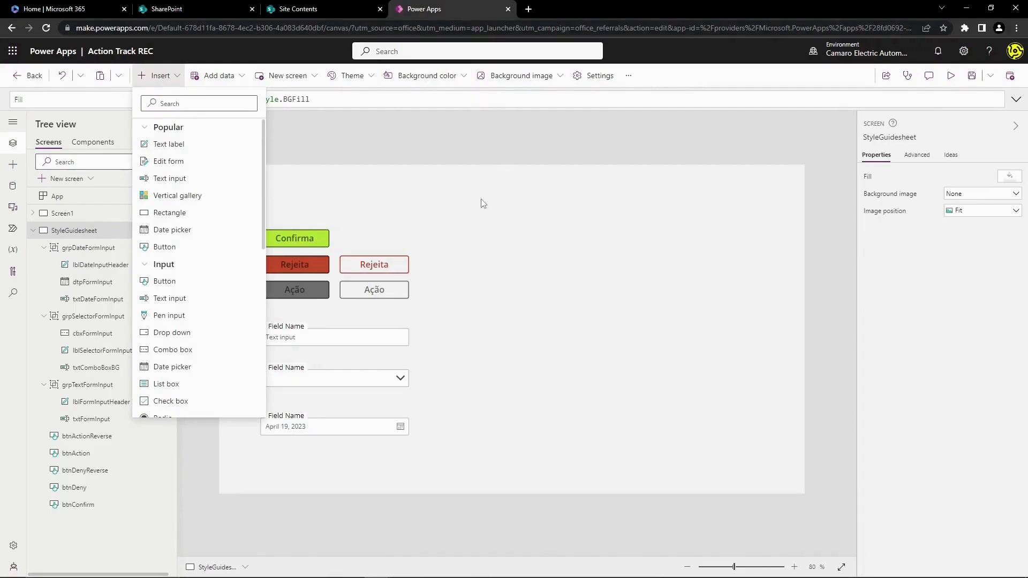
click(175, 80)
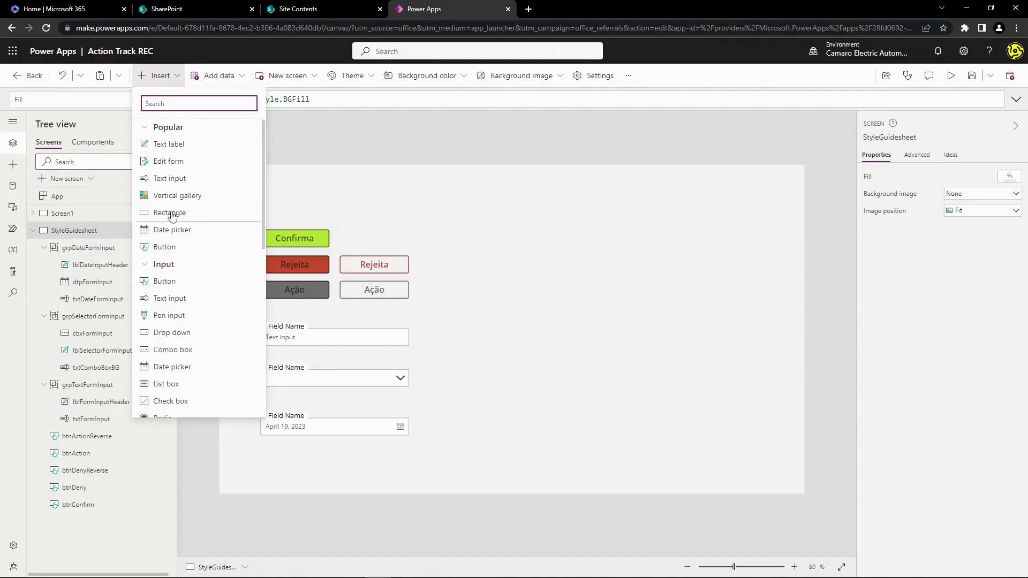
scroll(192, 284, down, 1)
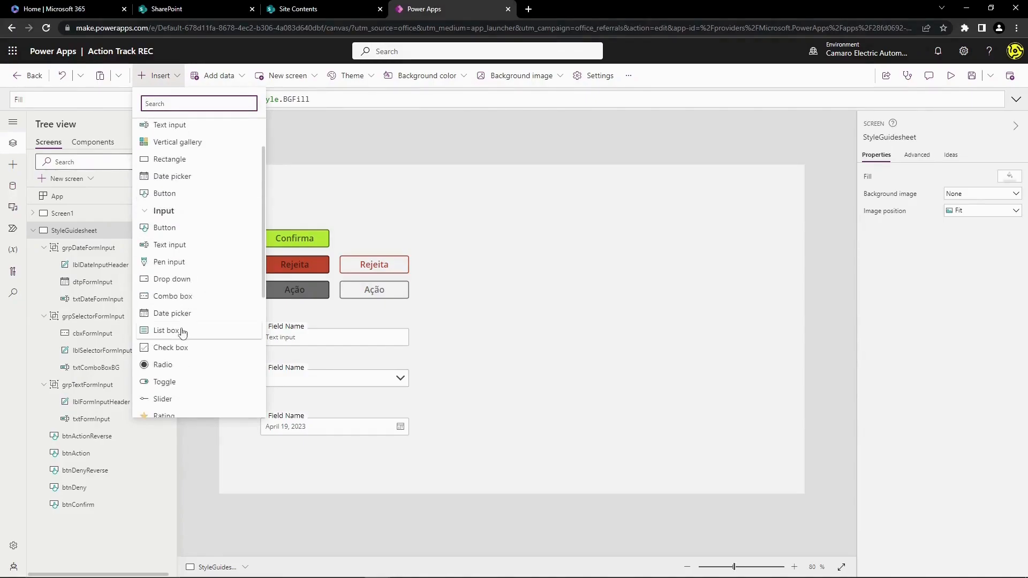
scroll(187, 335, up, 1)
click(142, 129)
click(147, 143)
click(147, 130)
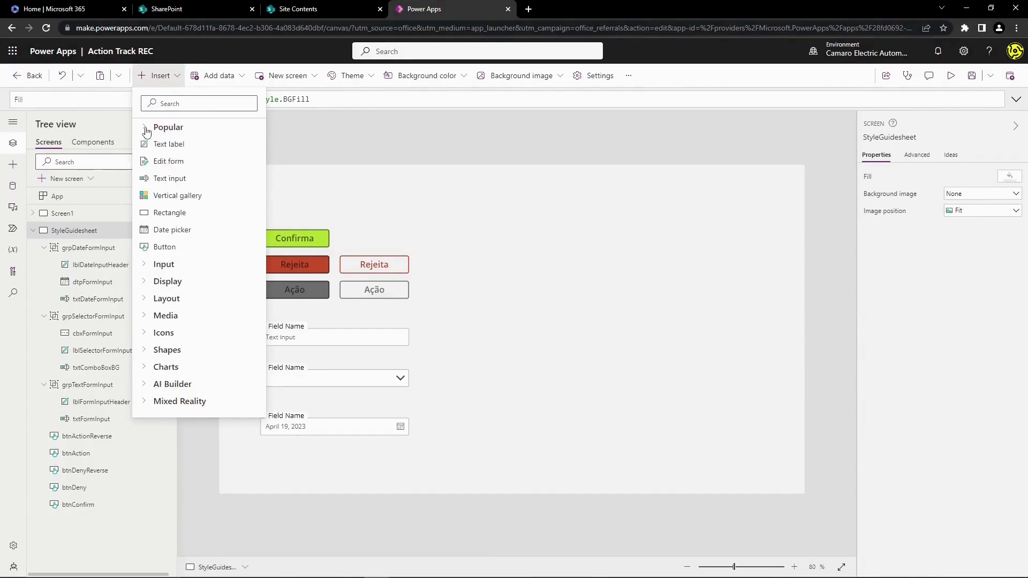
click(195, 249)
drag(271, 187, 600, 240)
drag(626, 350, 356, 173)
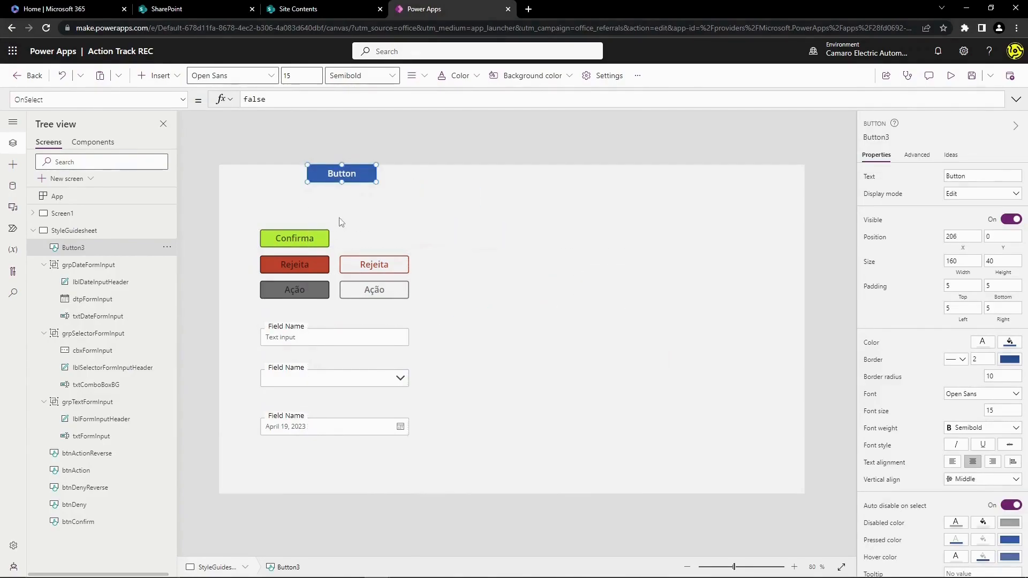
drag(364, 170, 262, 194)
- Set both the X and Y properties of the new button to 0
click(73, 99)
text(X)
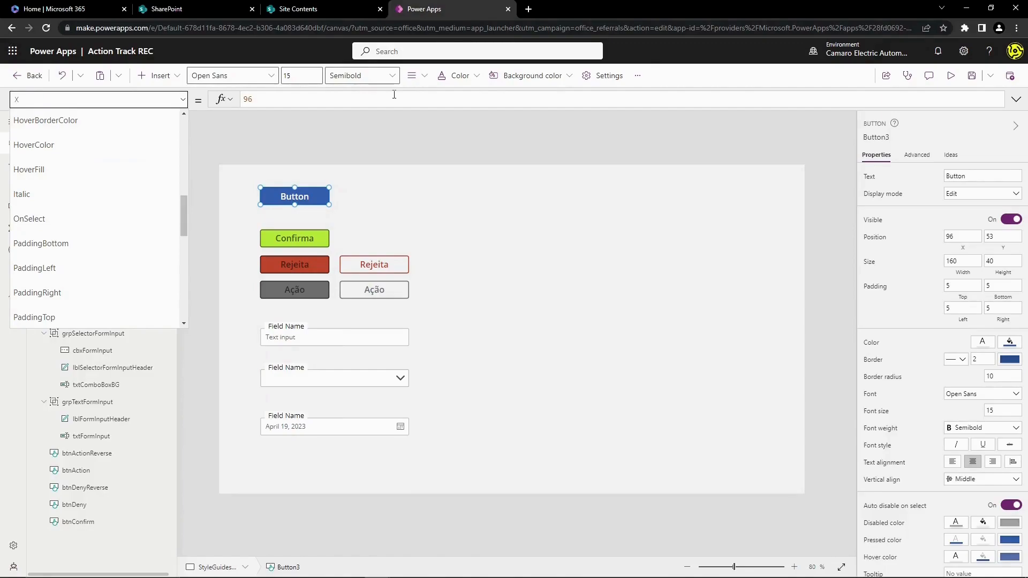
key(Return)
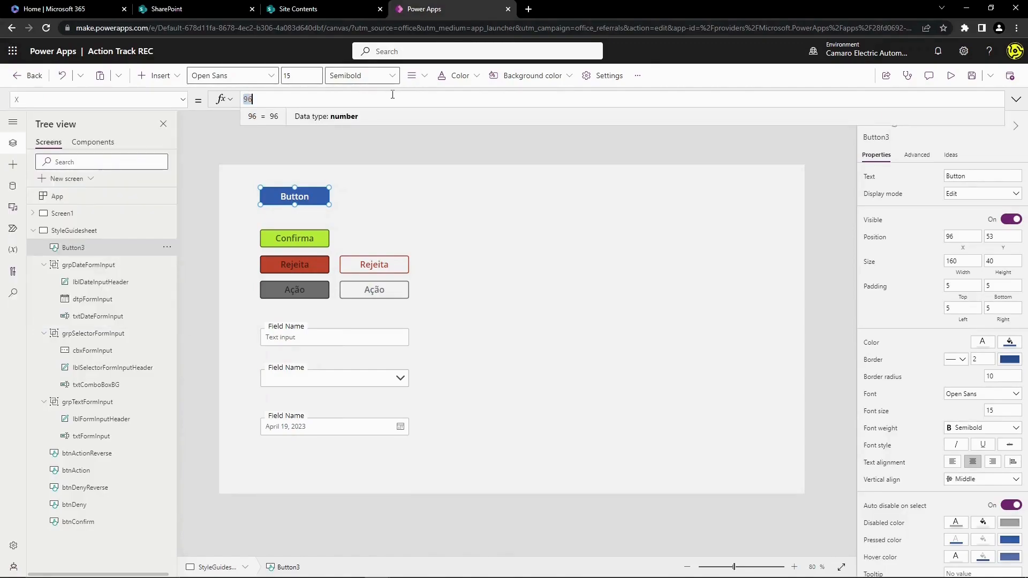
text(0)
click(183, 99)
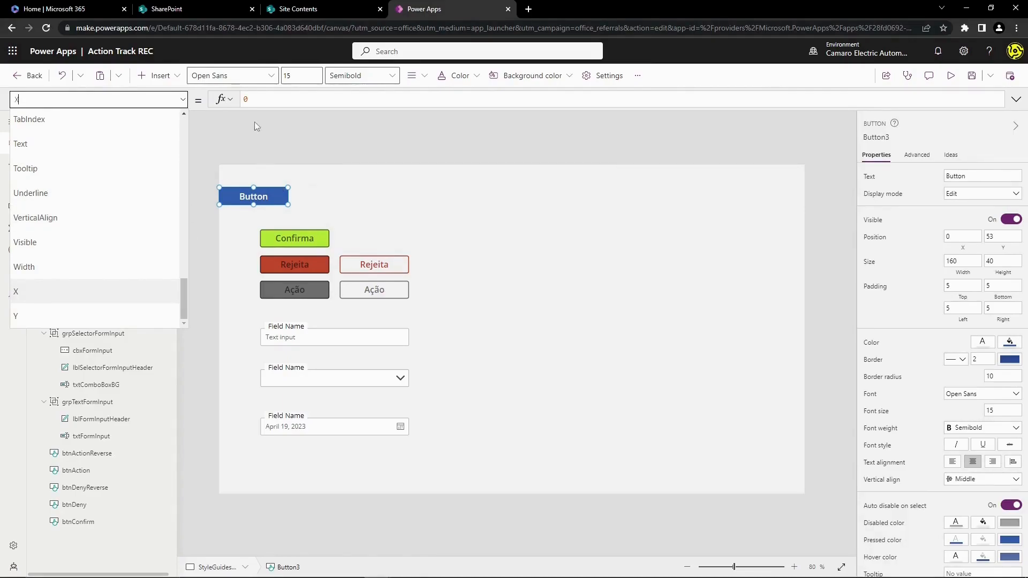
click(69, 316)
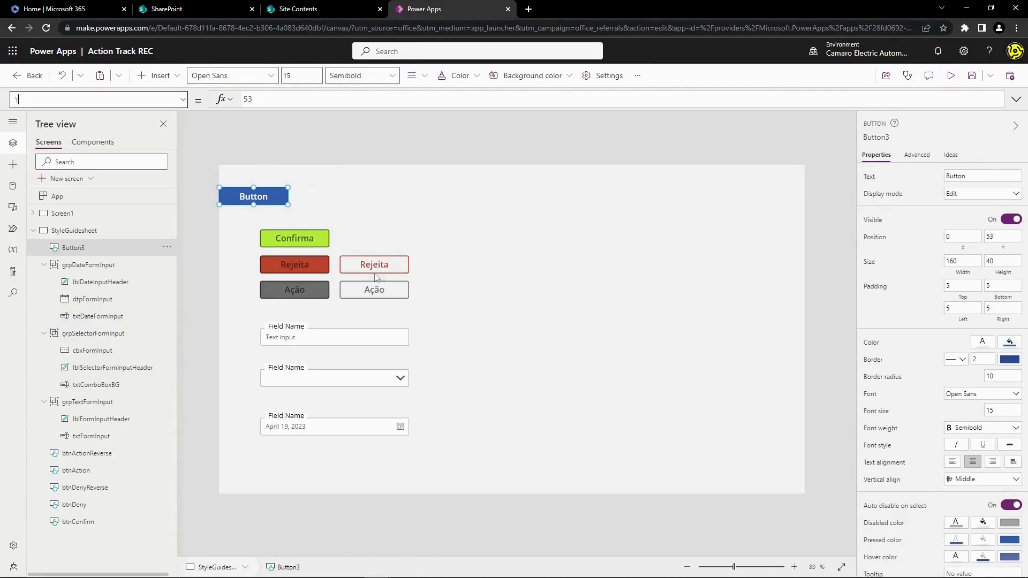
double_click(295, 99)
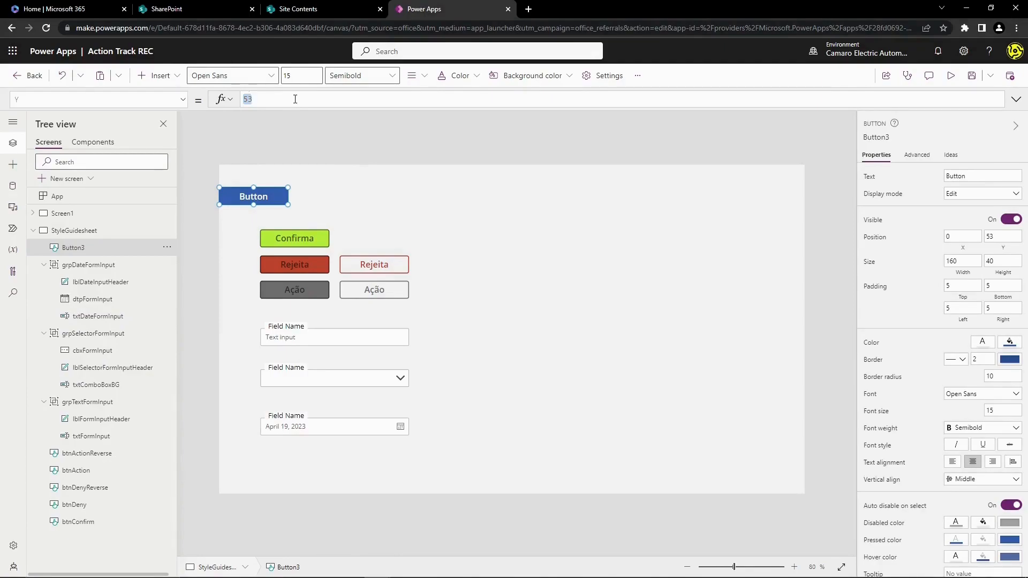
text(0)
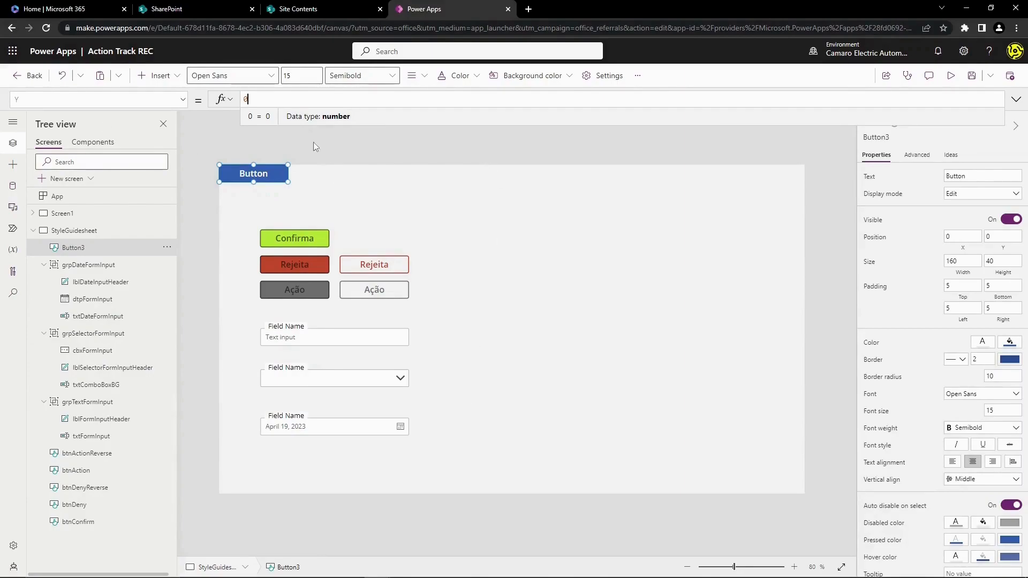
click(226, 144)
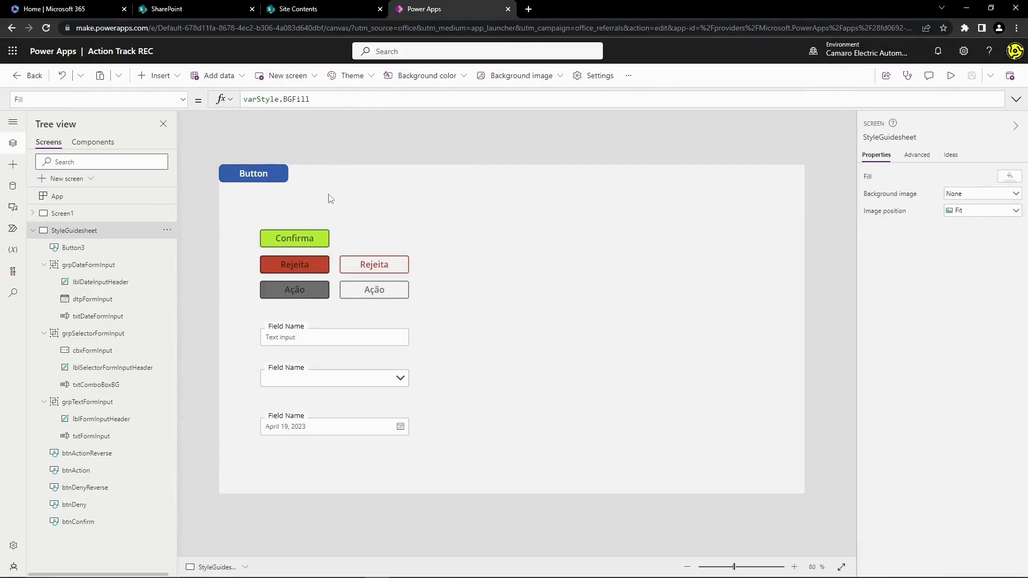
- Stretch the new button into a bar across the full screen width, to a width of 1366
click(251, 175)
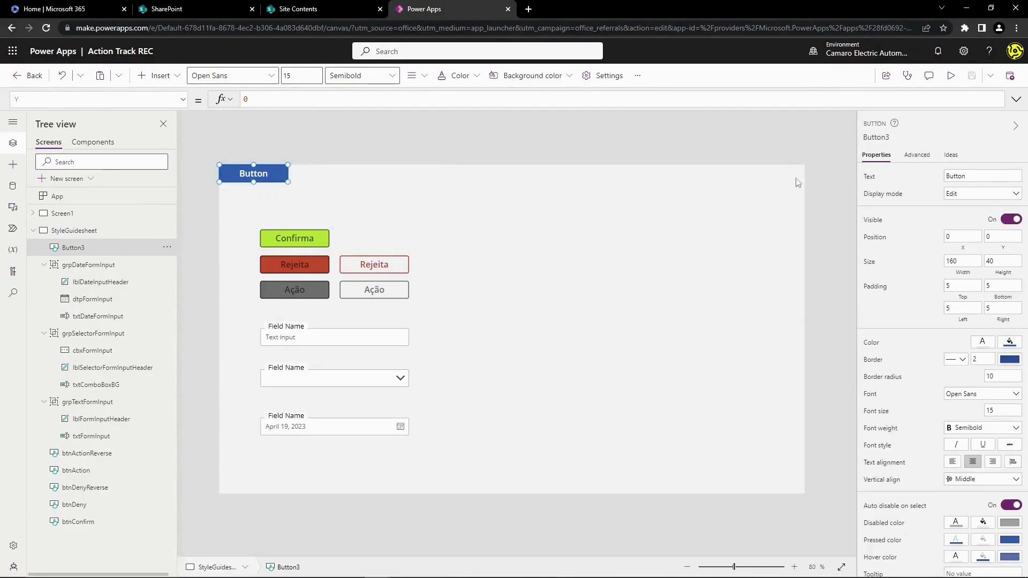
drag(288, 182, 804, 177)
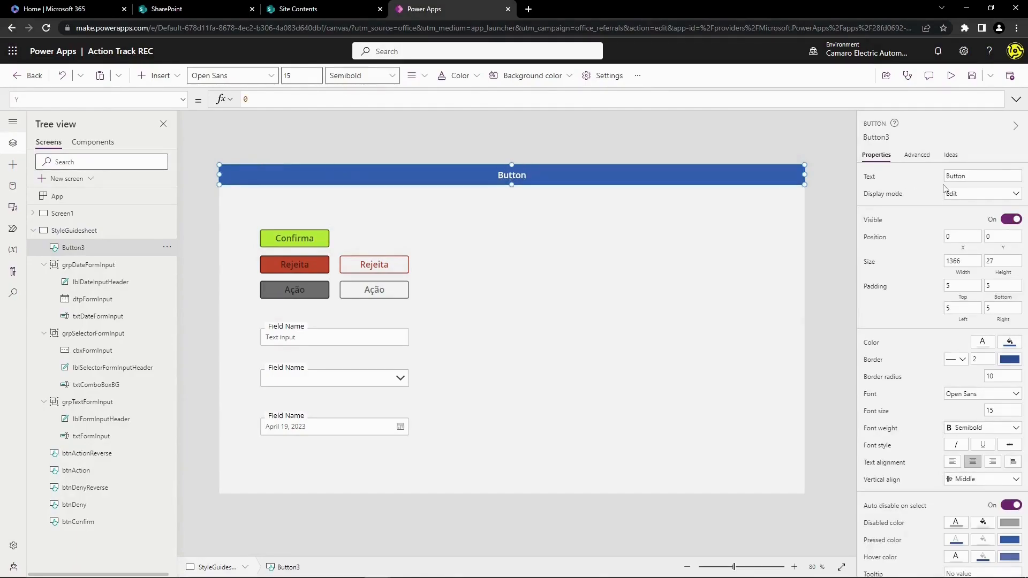
- Examine the header bar's fixed Width value and preview how the bar spans the screen in the running app
click(833, 240)
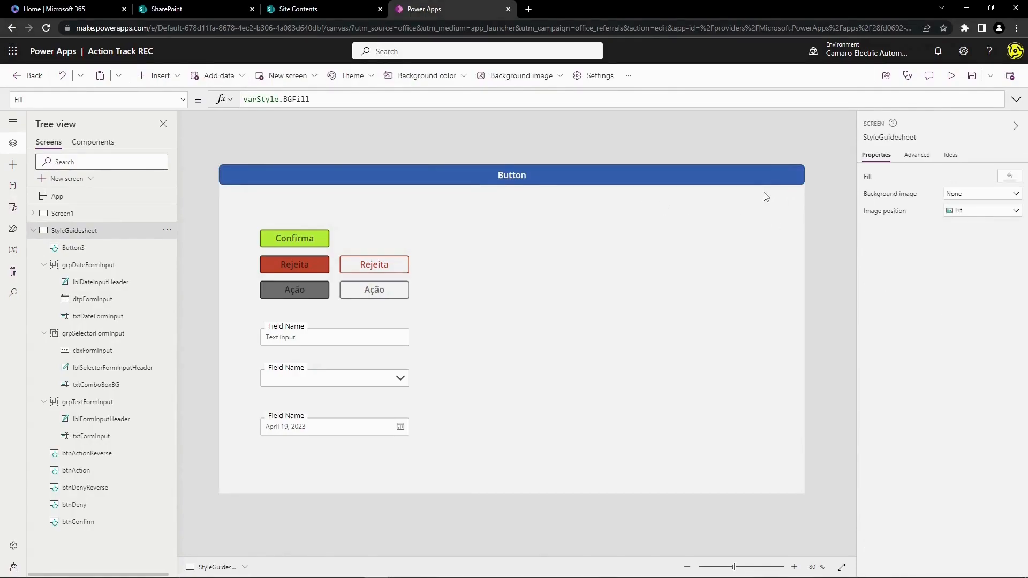
click(760, 177)
click(141, 97)
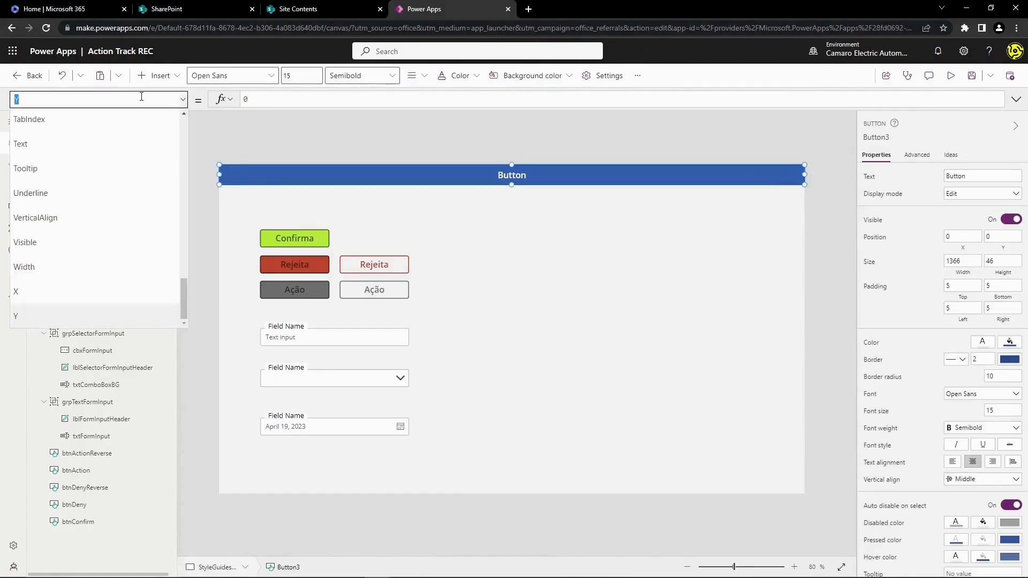
text(w)
key(Tab)
click(287, 104)
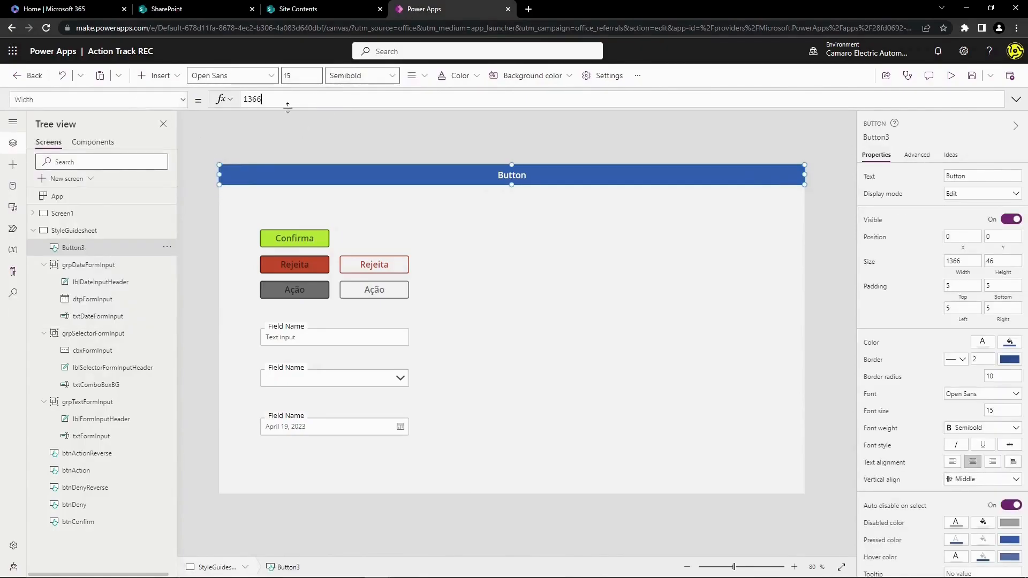
drag(277, 100, 239, 102)
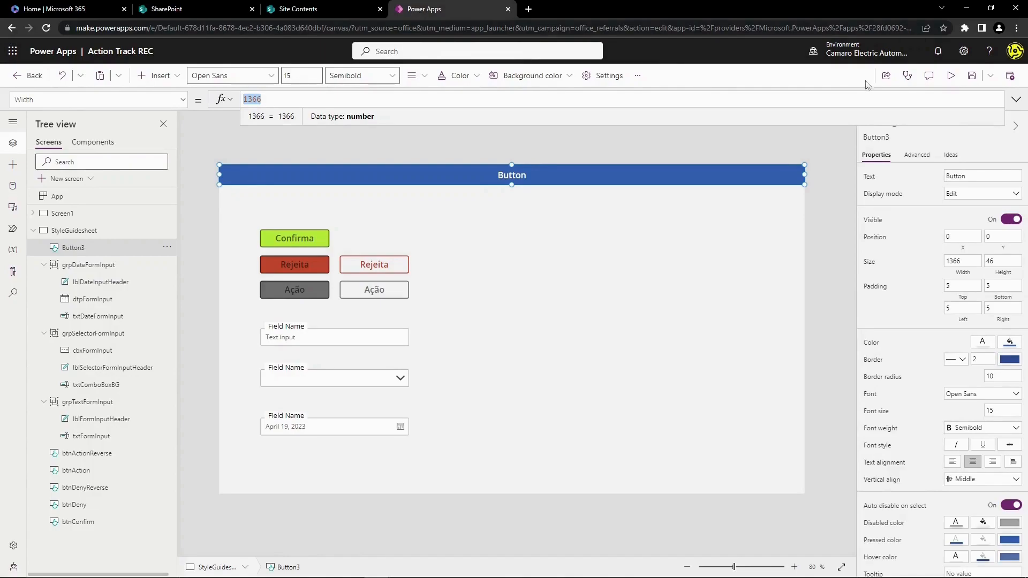
click(951, 76)
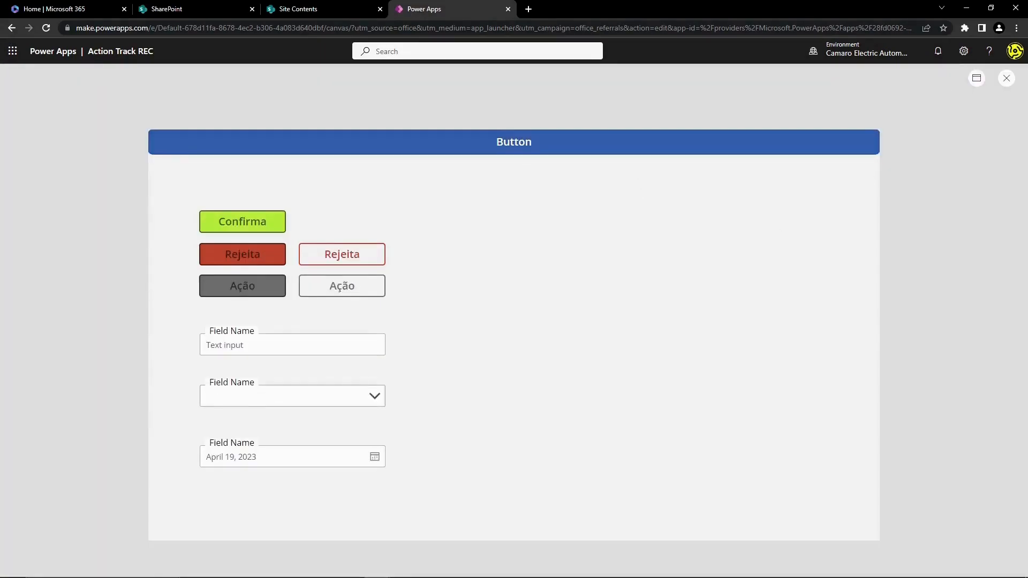
click(1006, 78)
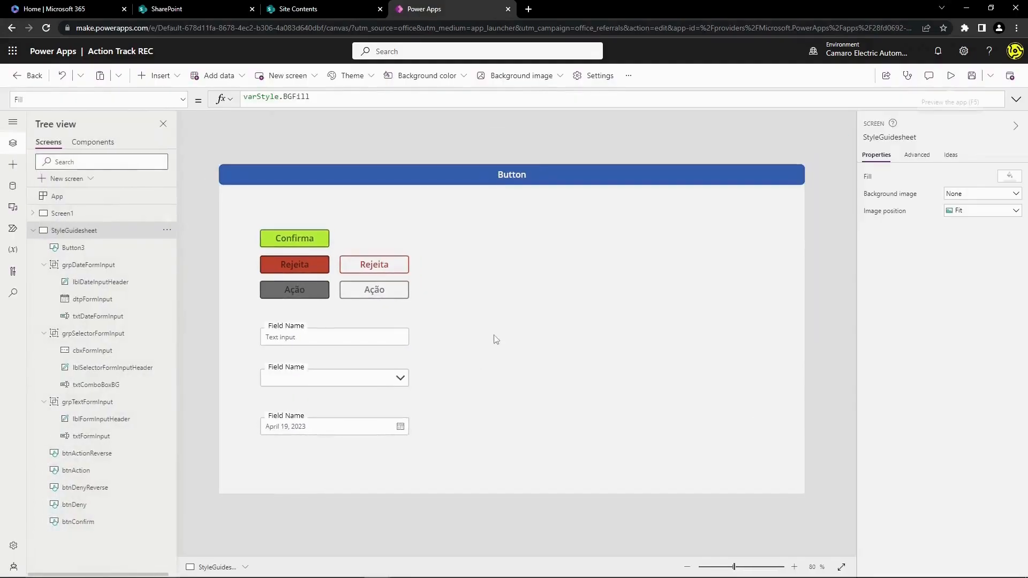
- Set the header bar's Width property to the formula Parent.Width
click(678, 181)
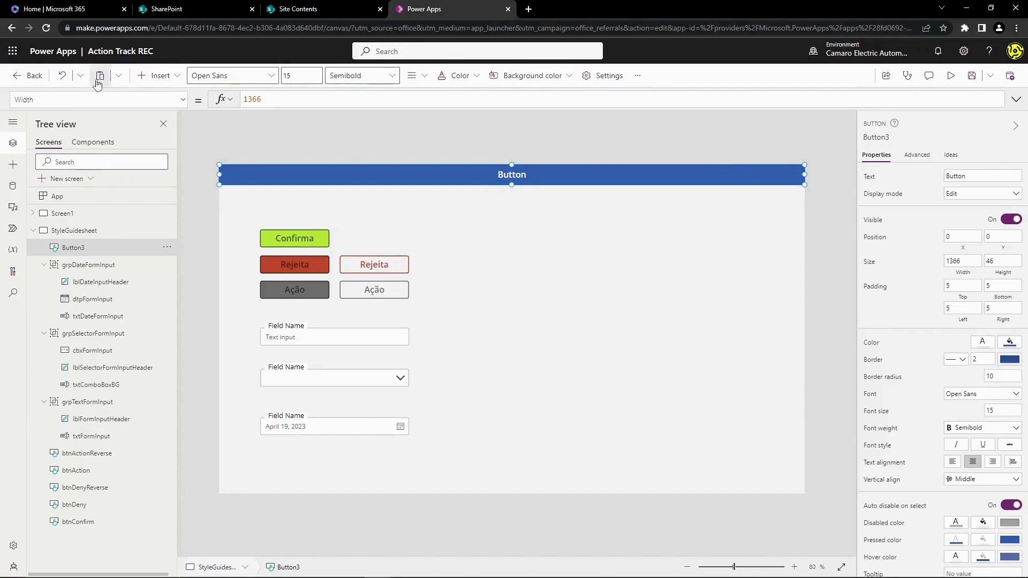
click(182, 100)
double_click(271, 102)
text(Parent.)
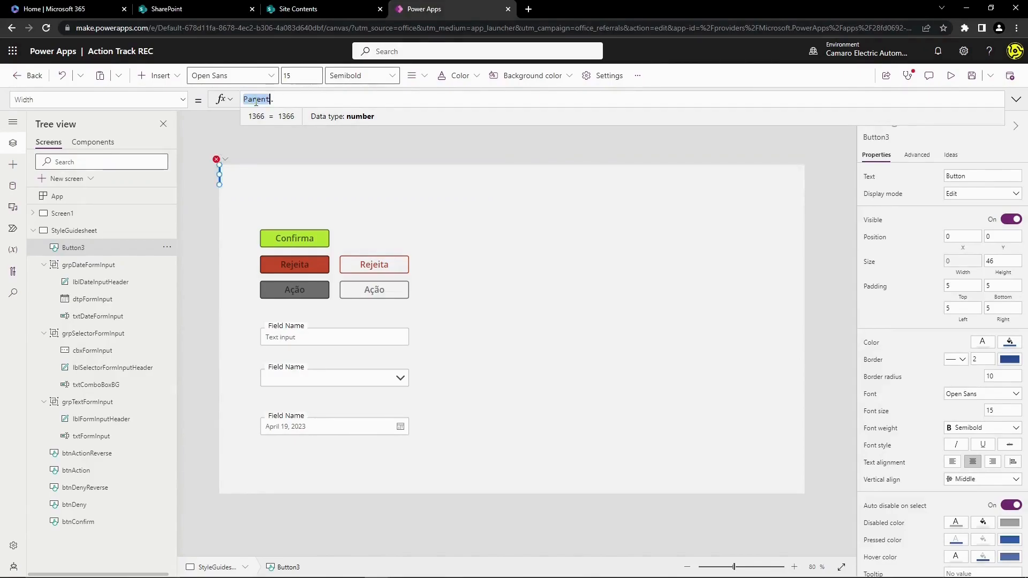
double_click(259, 100)
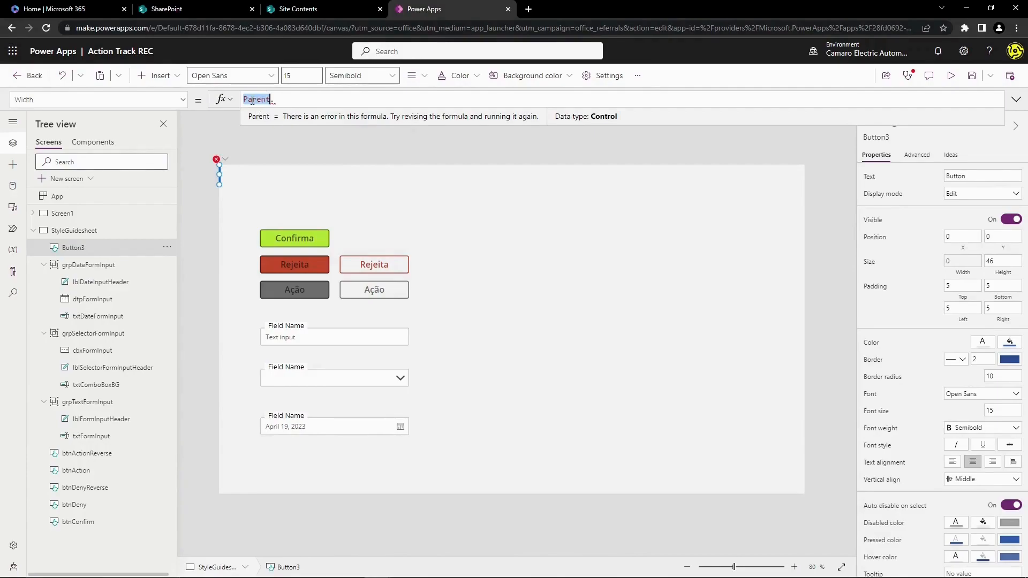
key(End)
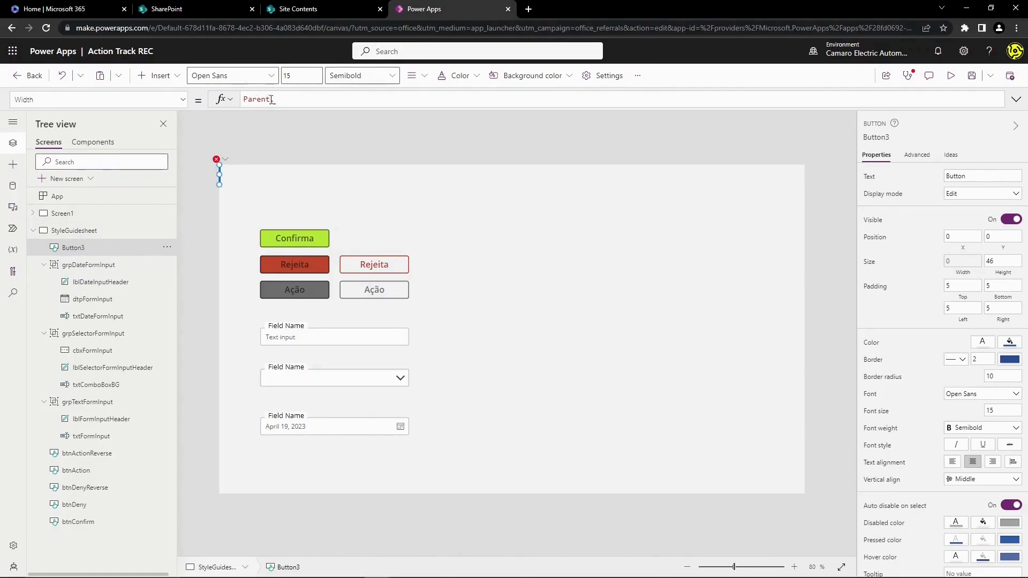
text(Wid)
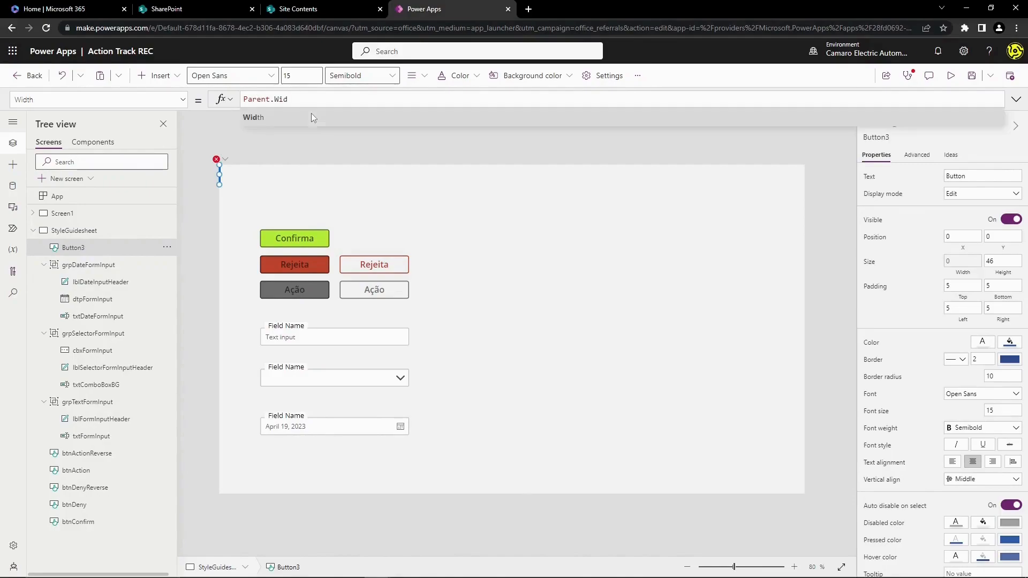
text(th)
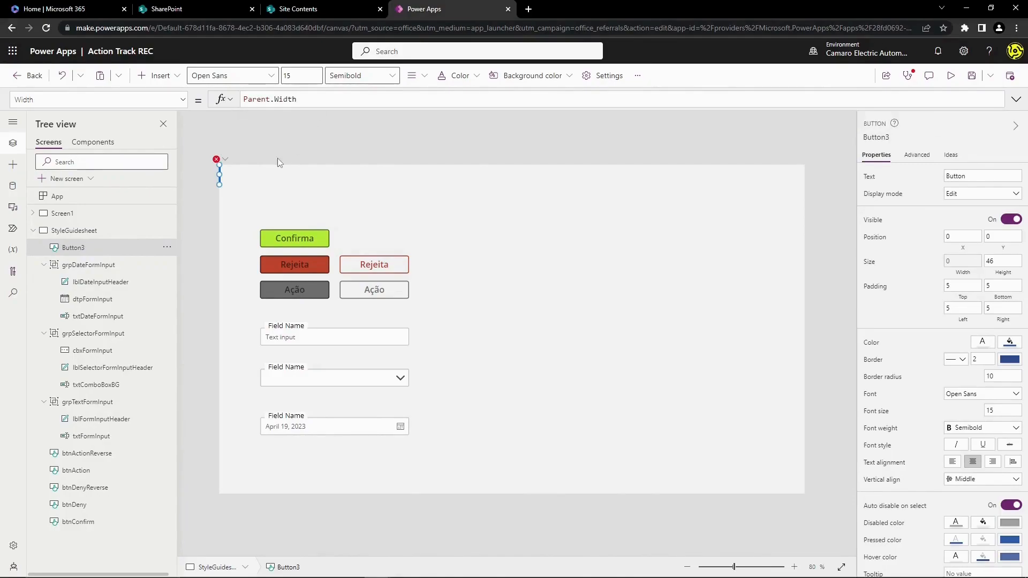
click(432, 269)
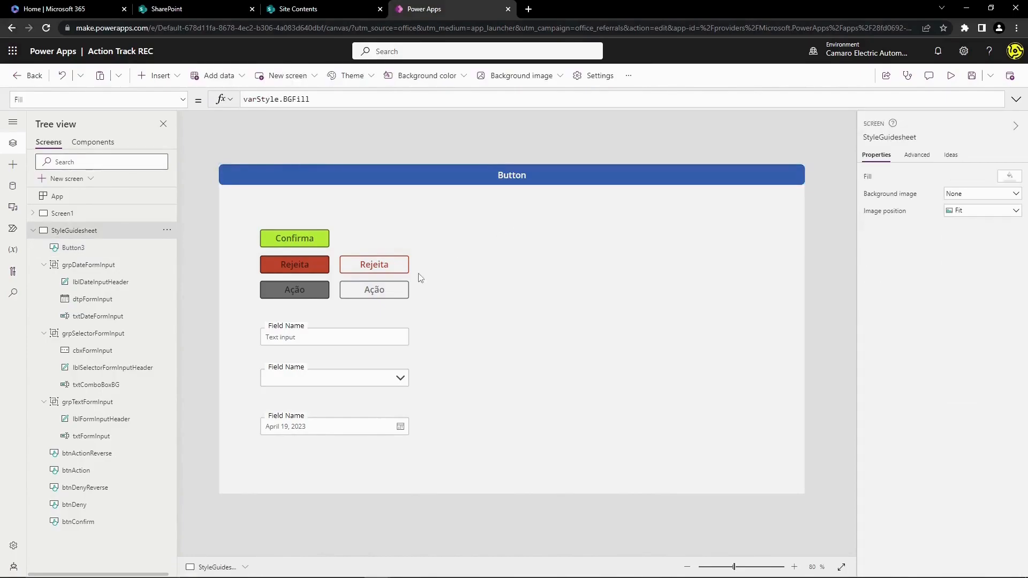
click(459, 169)
click(330, 95)
key(ctrl+shift+Left)
key(ctrl+shift+Left)
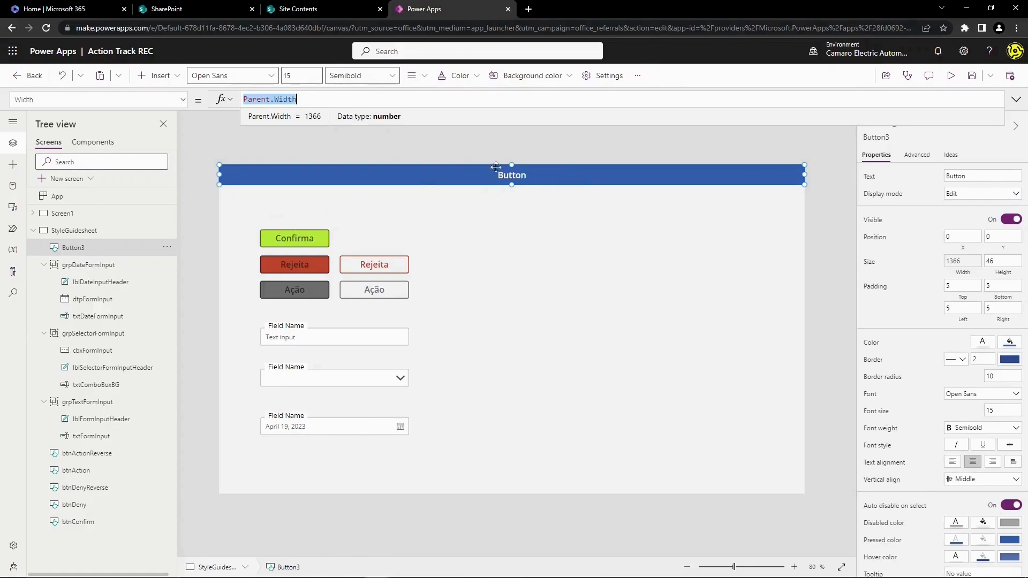
click(593, 144)
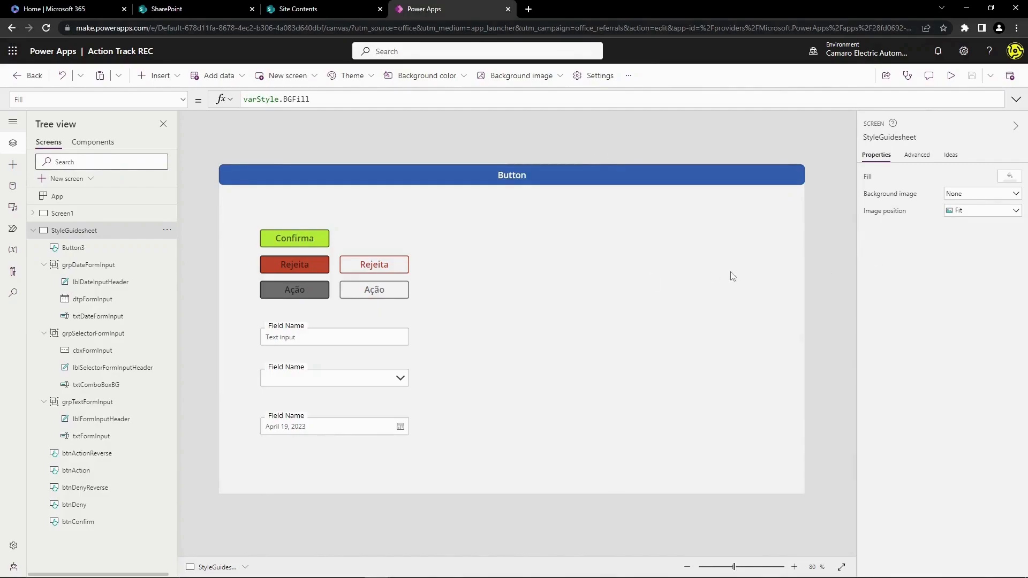
- Set the header bar's border radius to 0 for square corners
click(759, 175)
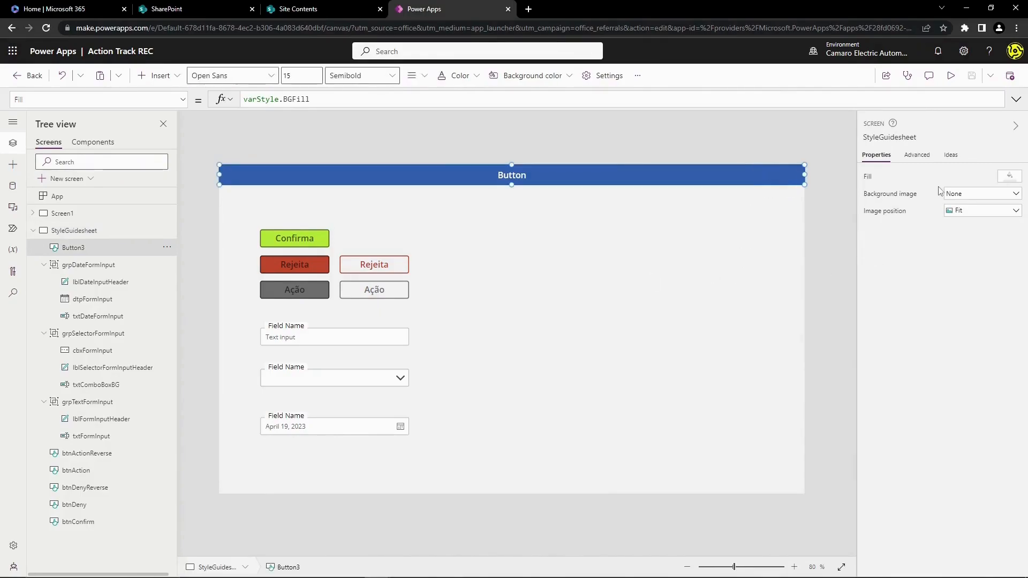
click(916, 155)
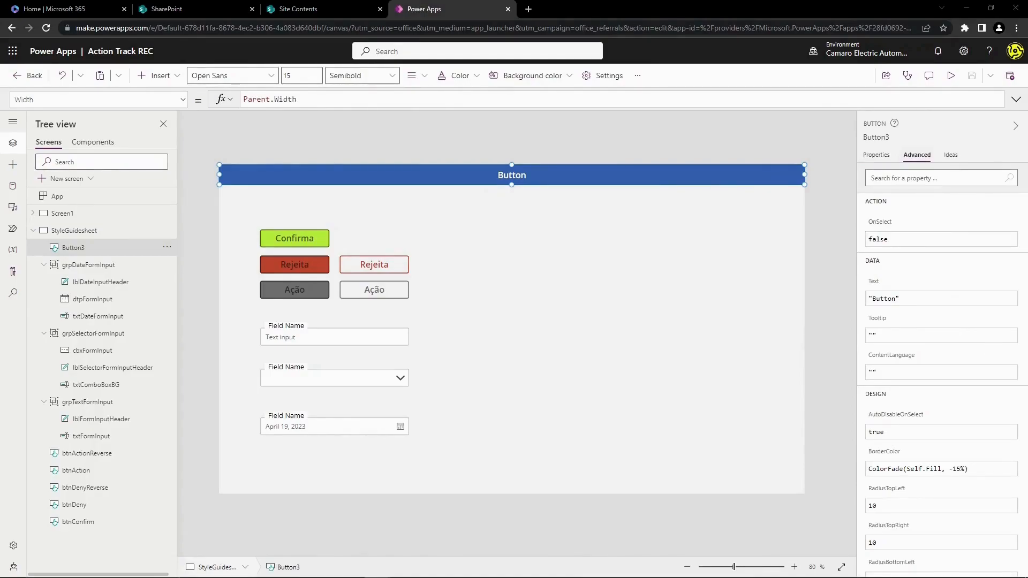
click(873, 155)
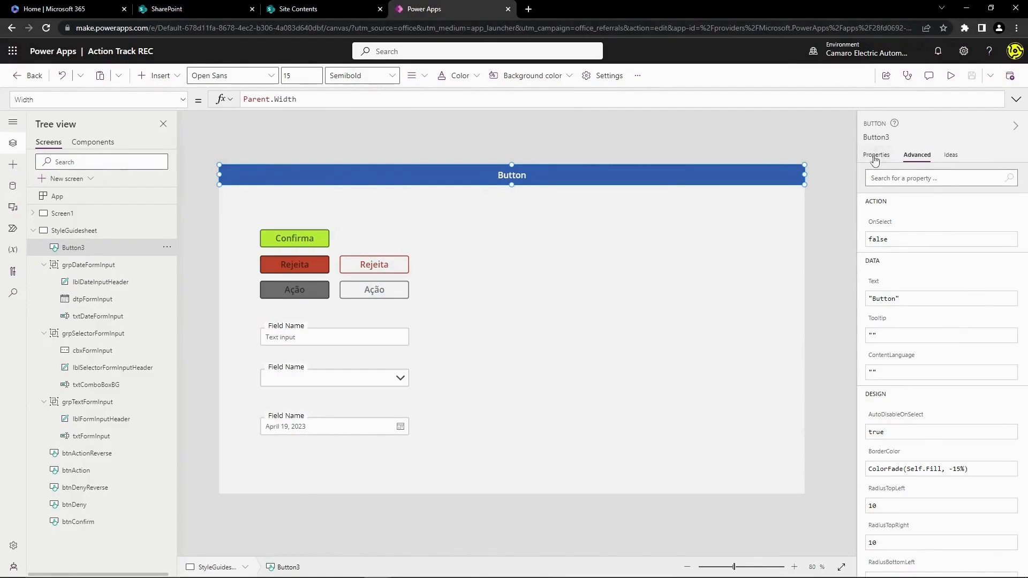
click(876, 155)
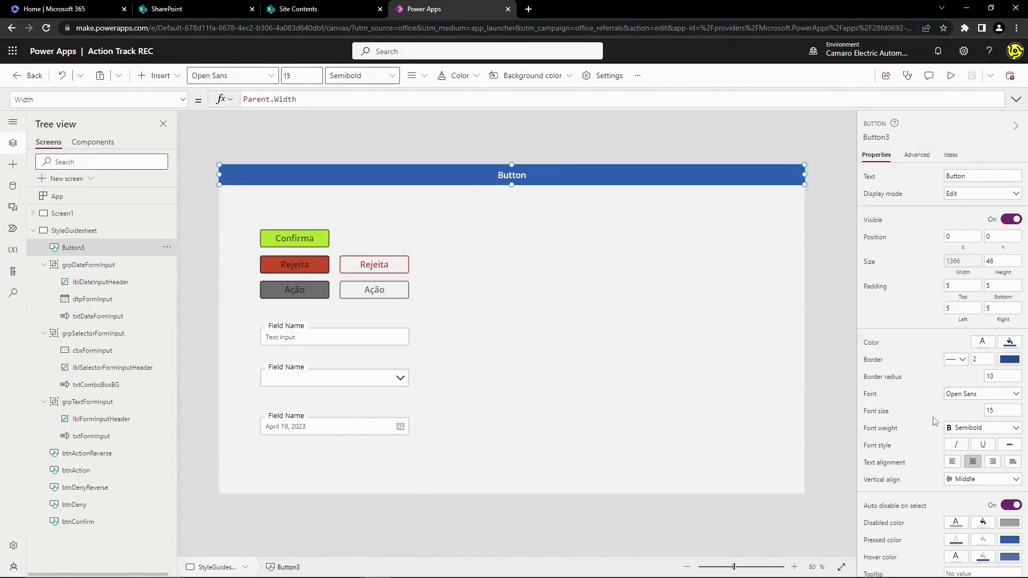
click(1007, 376)
text(0)
click(724, 403)
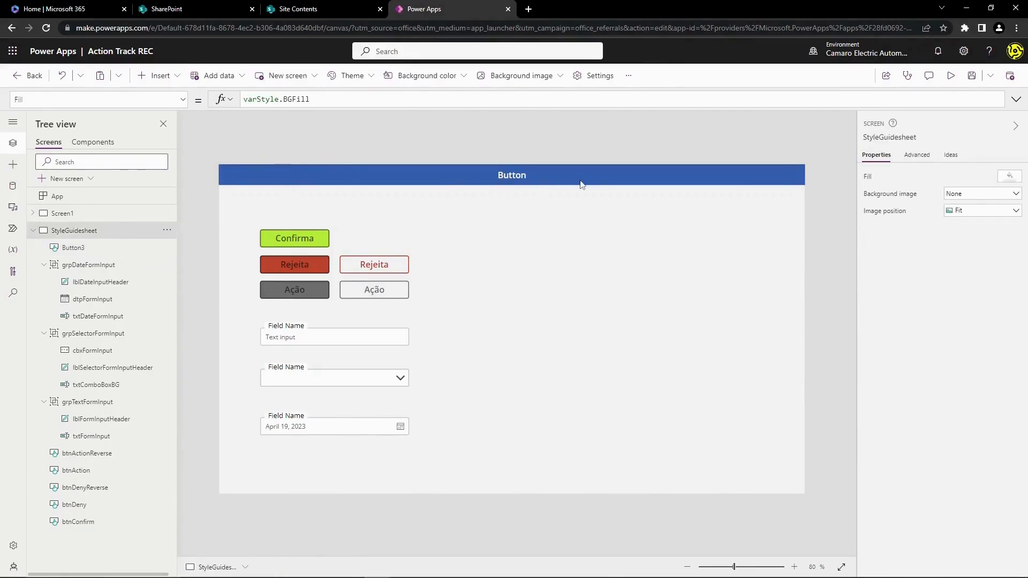
- Replace the blue header button with a blank white disabled button spanning the full screen width, 50 high
click(681, 181)
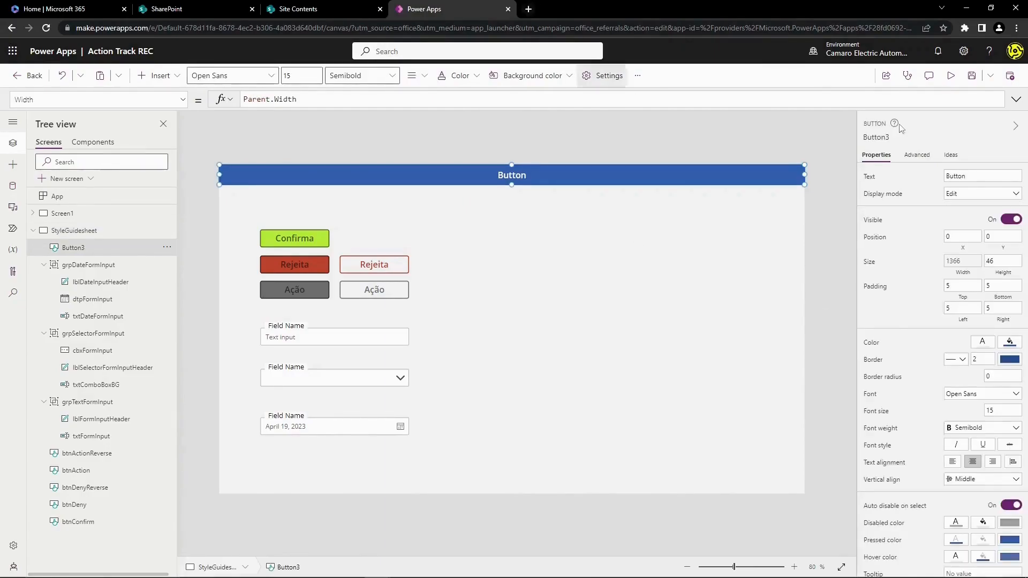
click(428, 235)
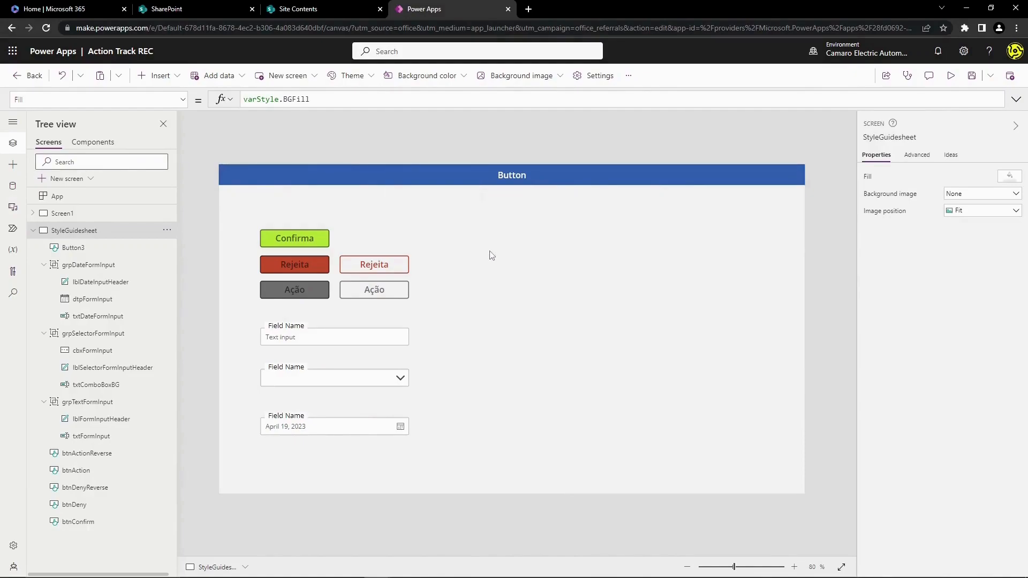
click(538, 182)
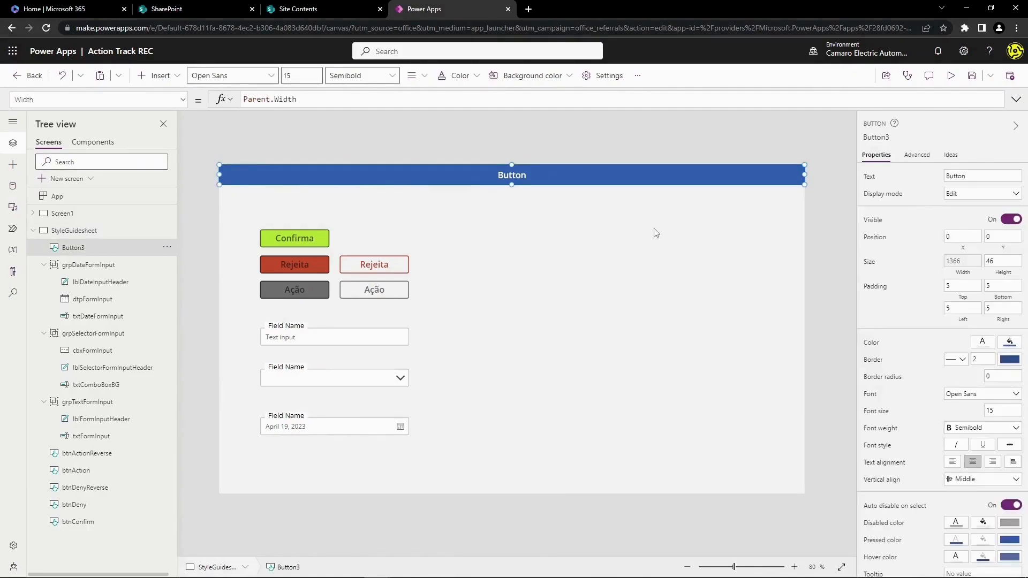
click(916, 155)
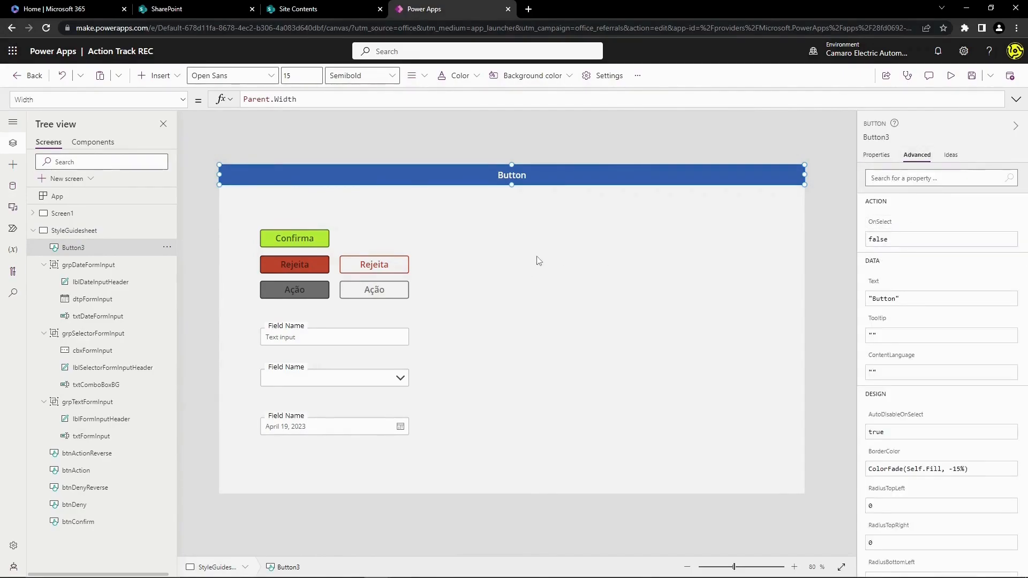
key(Delete)
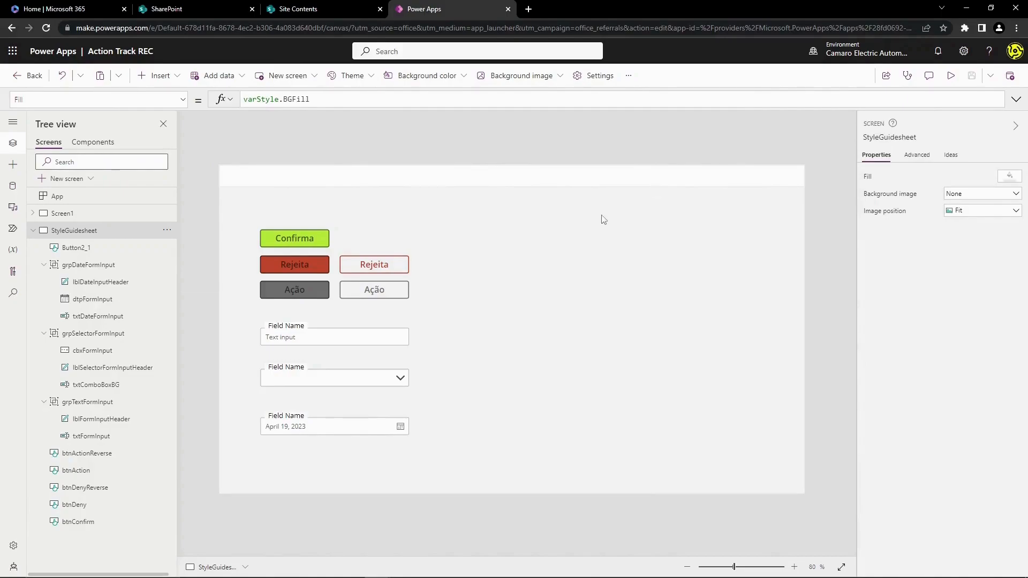
- Insert a text label and place it above the Confirma button at X 68, Y 81
click(72, 248)
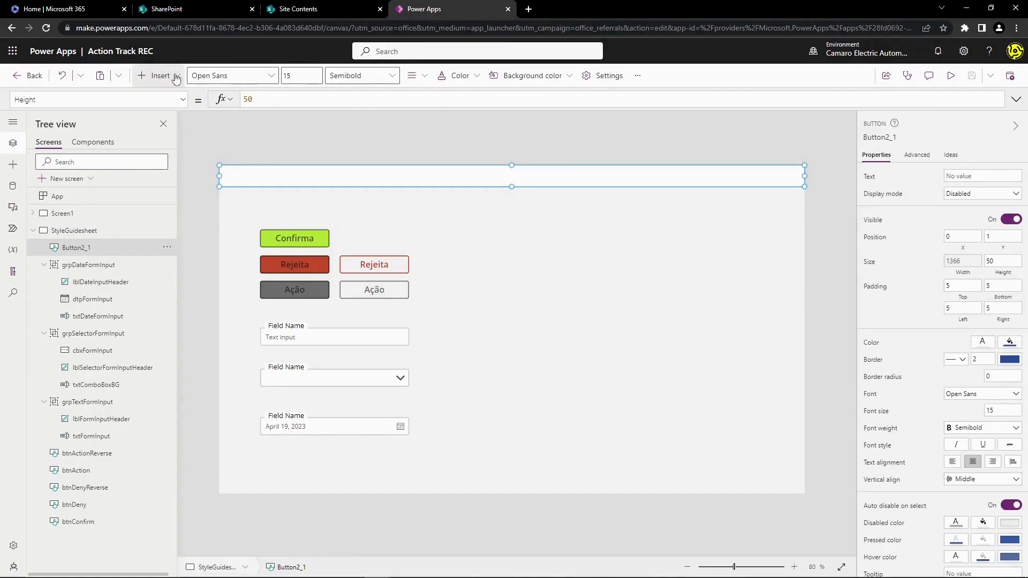
click(156, 76)
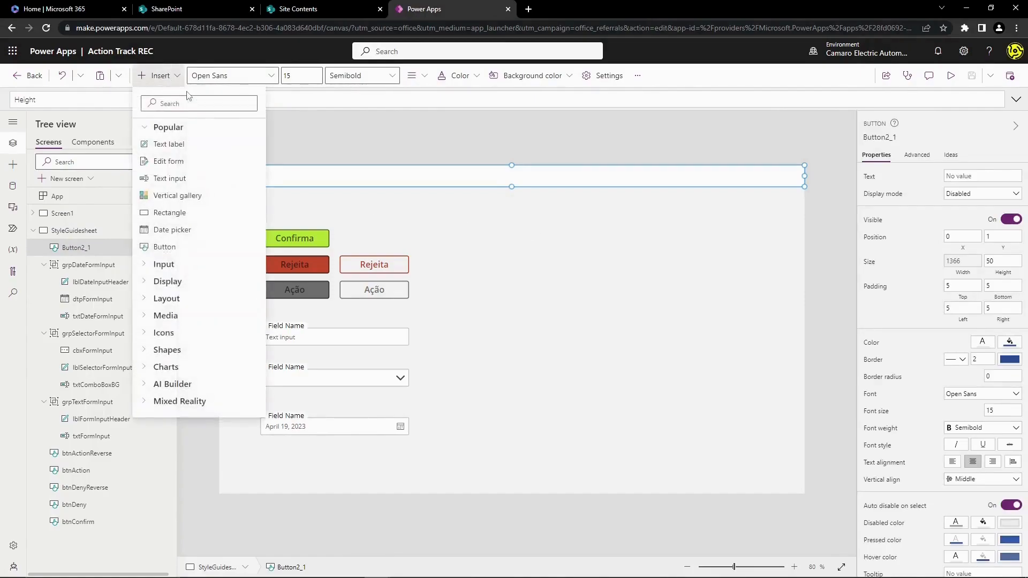
click(206, 148)
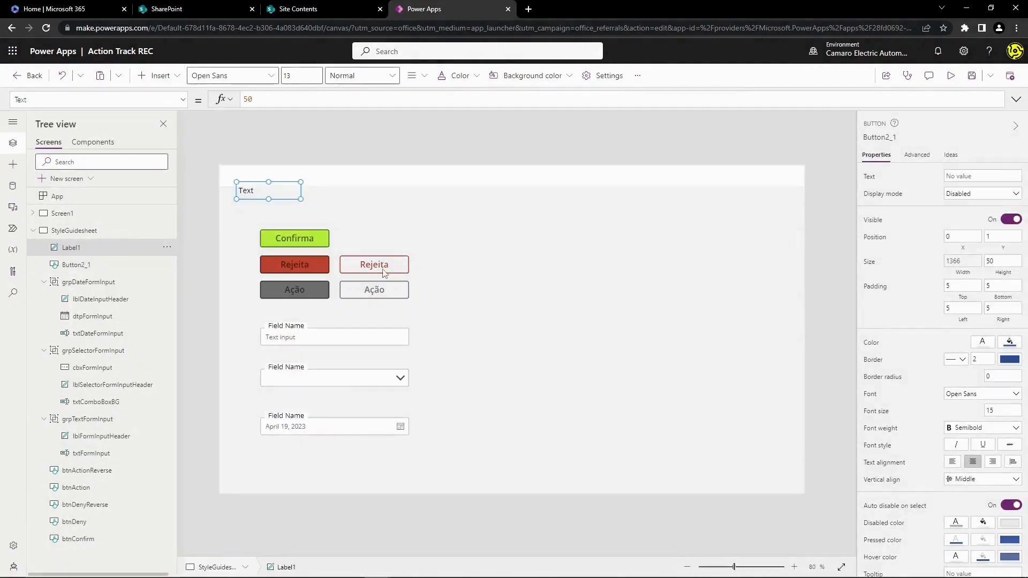
drag(344, 207, 361, 209)
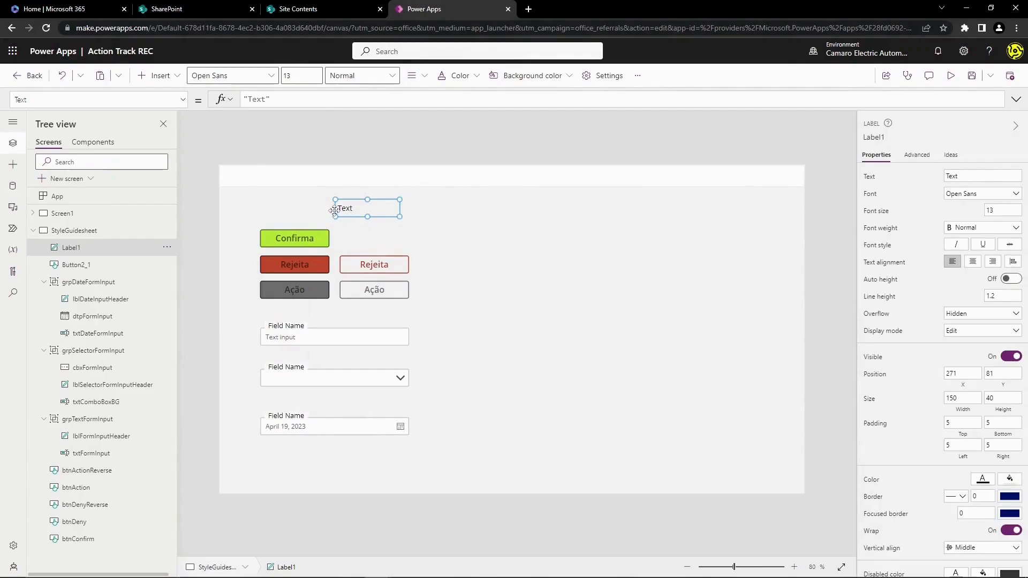
drag(374, 216, 279, 206)
- Set the Y property of the new text label to 0 so it sits in the header bar
click(131, 100)
text(y)
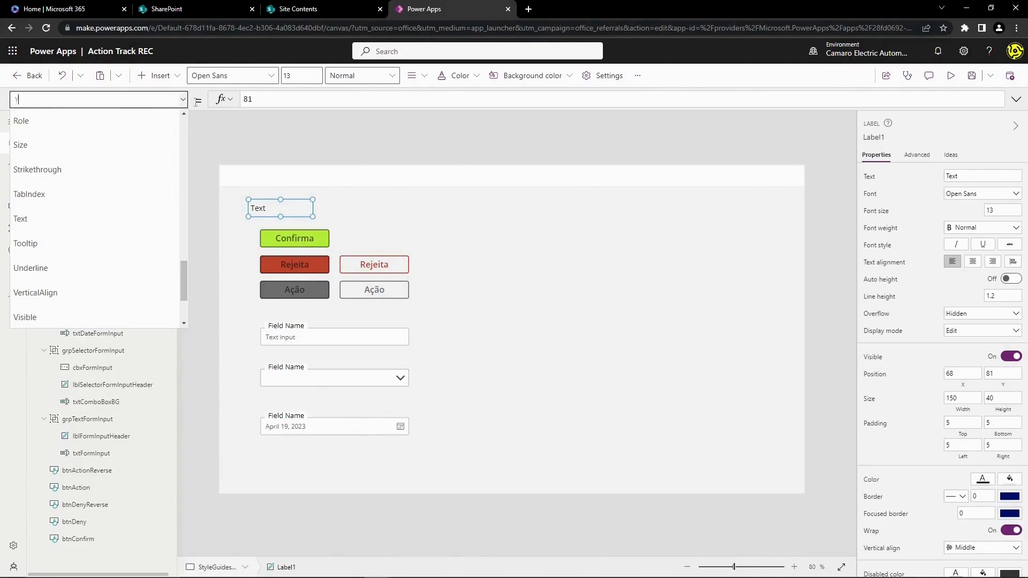
key(Return)
text(,)
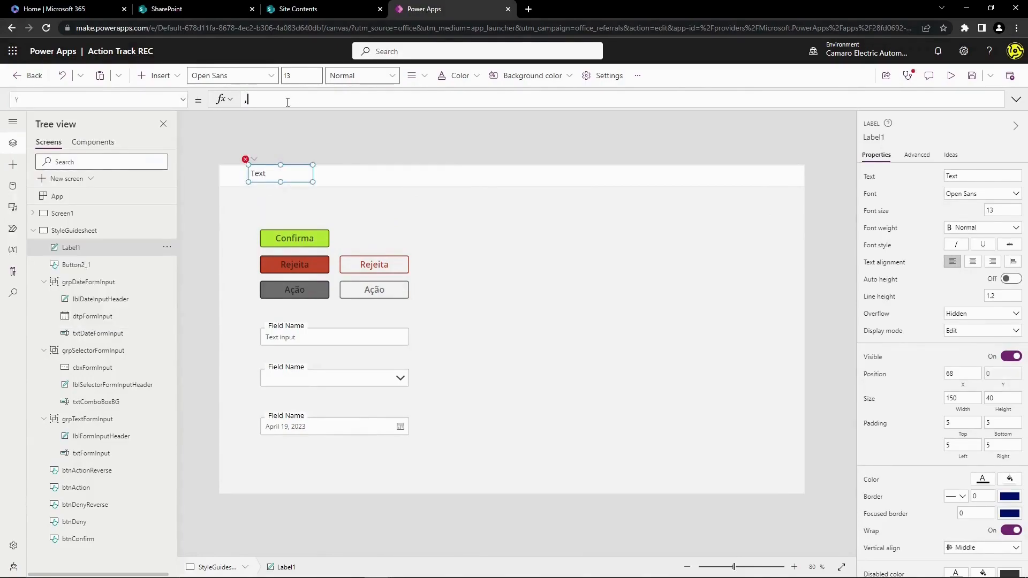
key(ctrl+a)
- Set the header text label's X property to 70
click(104, 98)
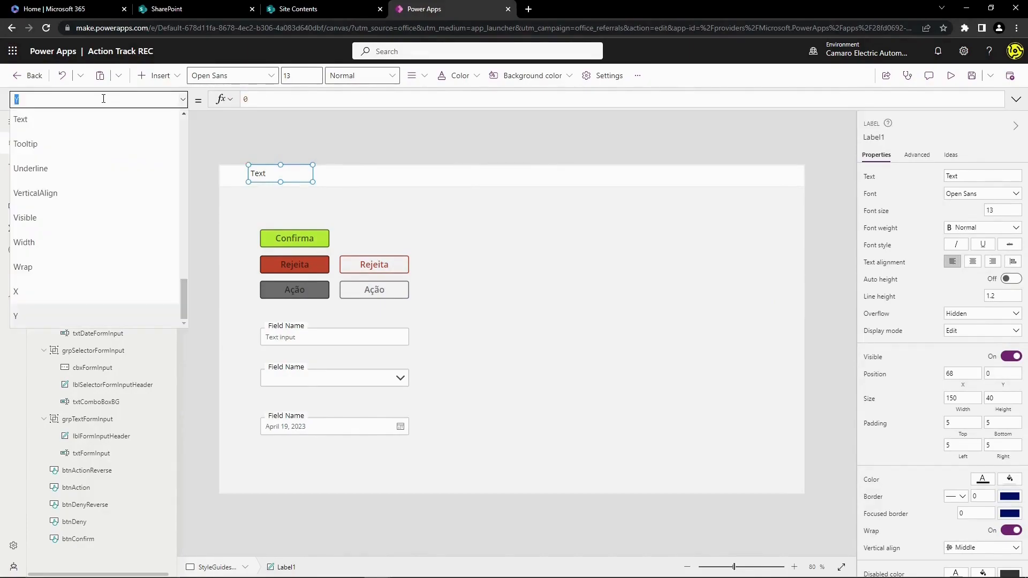
key(Up)
key(Return)
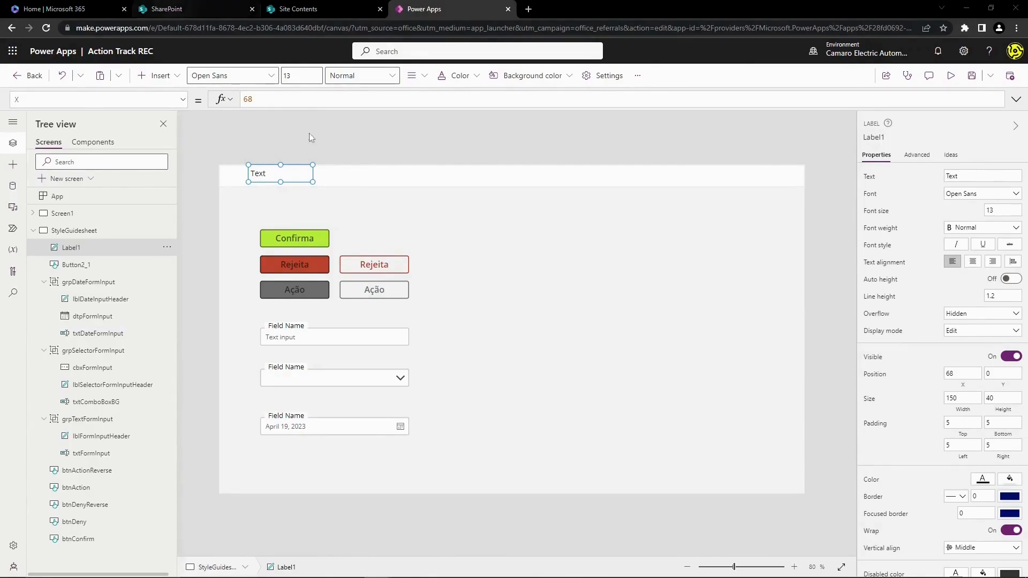
click(259, 177)
double_click(263, 98)
text(70)
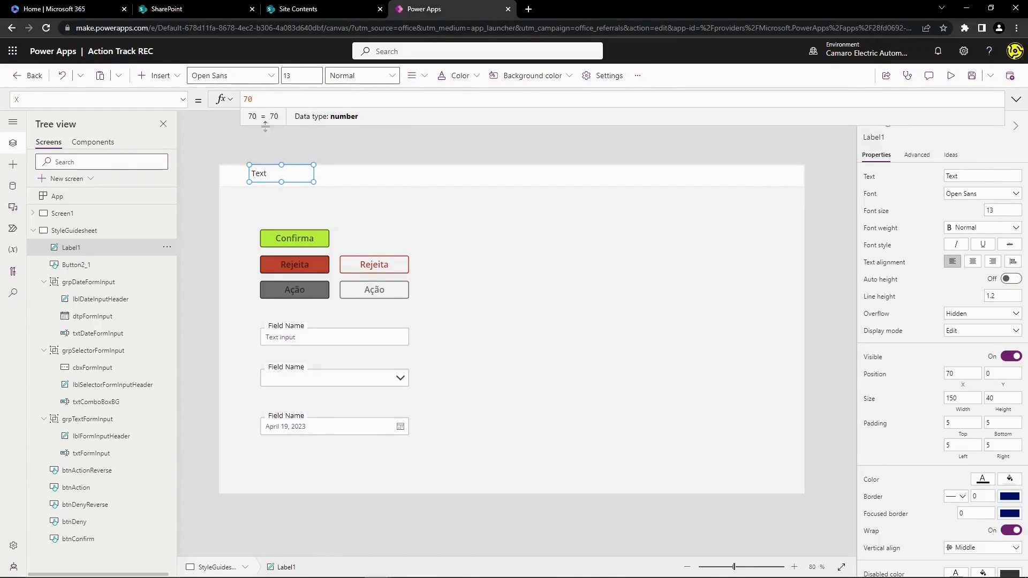
click(275, 193)
click(271, 181)
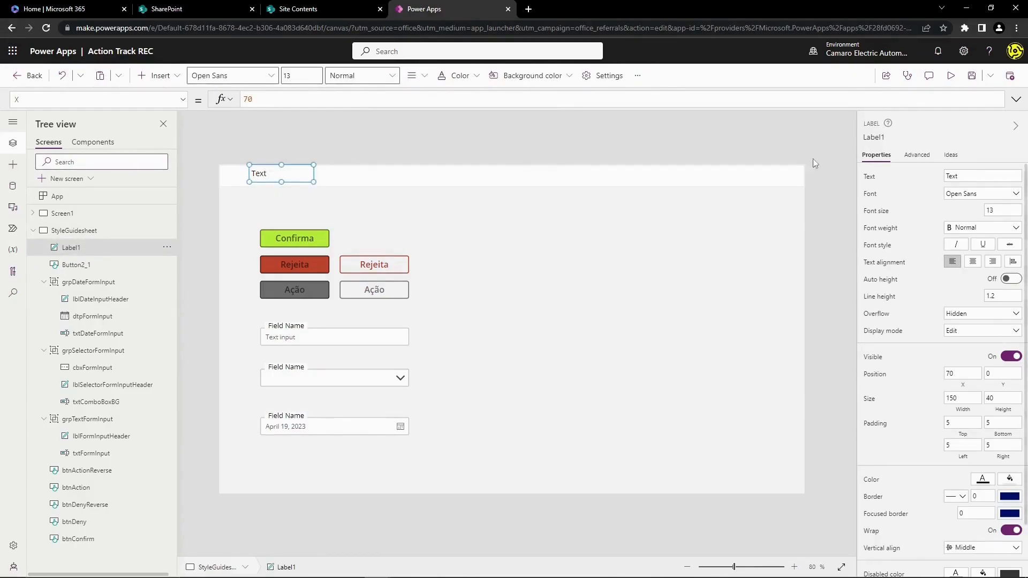
- Bring up the header label's Height property and copy the control name of the white header bar button
click(67, 99)
text(Height)
key(Return)
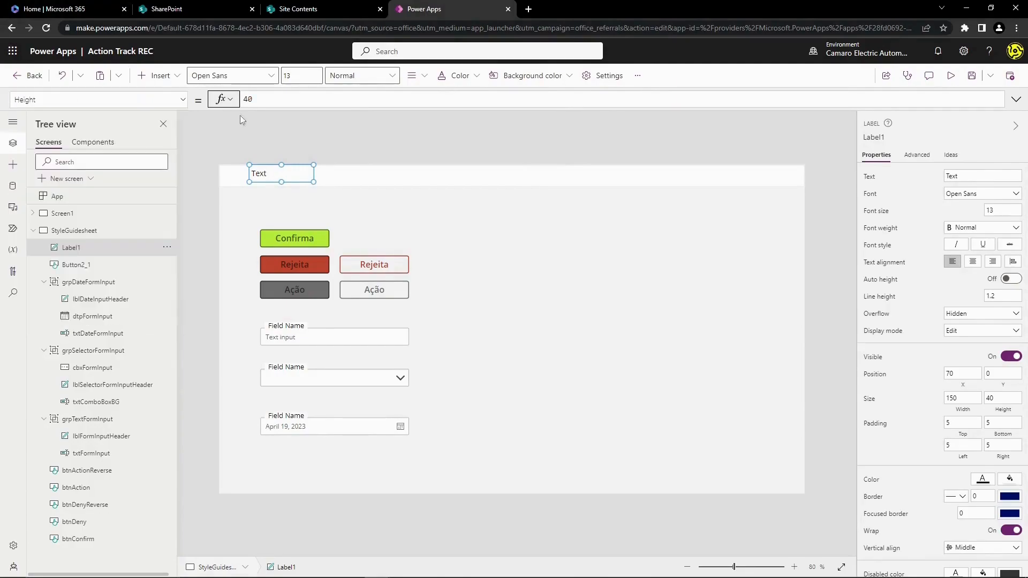
double_click(281, 99)
click(544, 181)
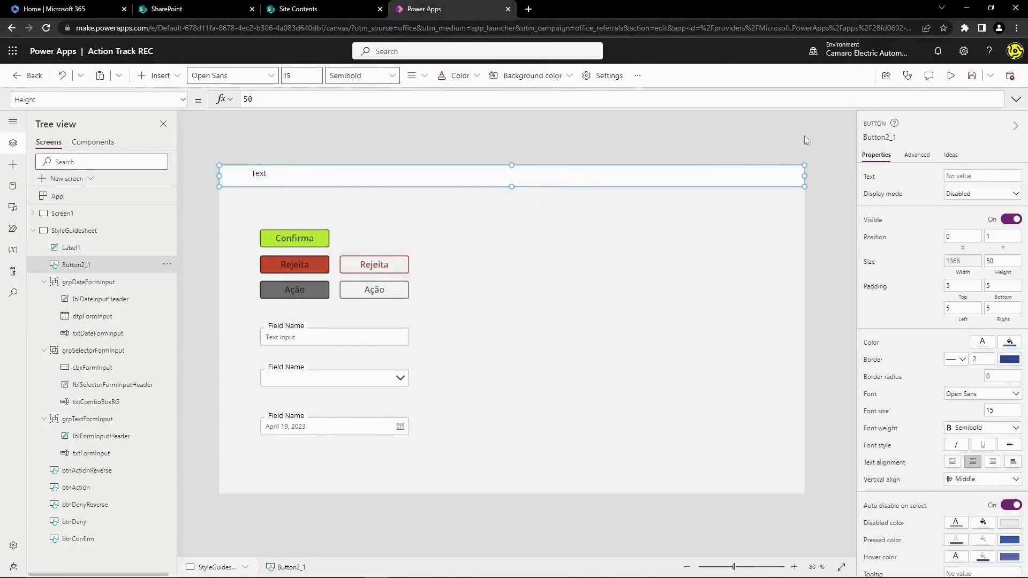
click(877, 137)
key(ctrl+c)
click(577, 241)
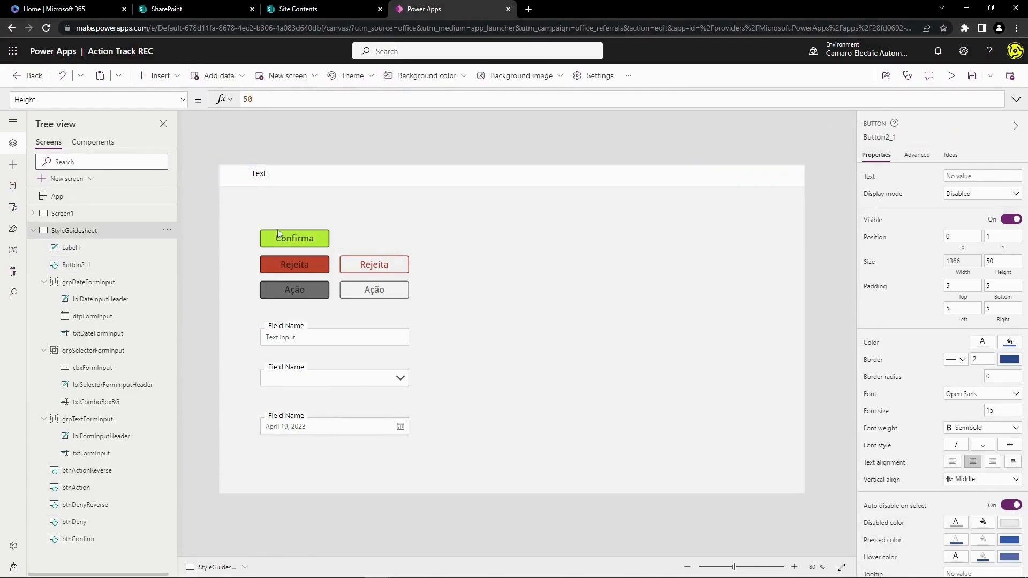
- Set the header label's Height property to 50
click(262, 176)
click(167, 100)
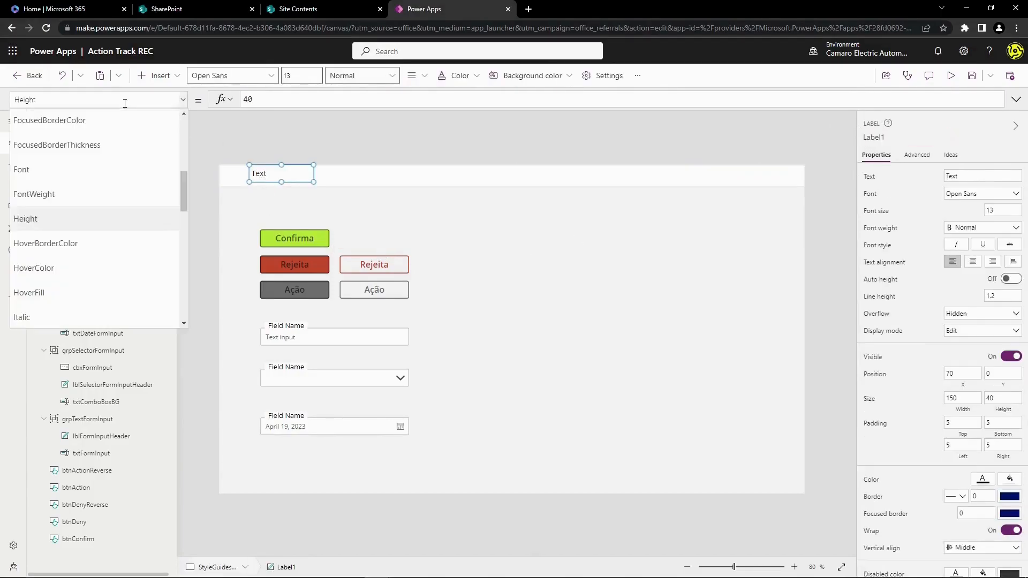
double_click(252, 98)
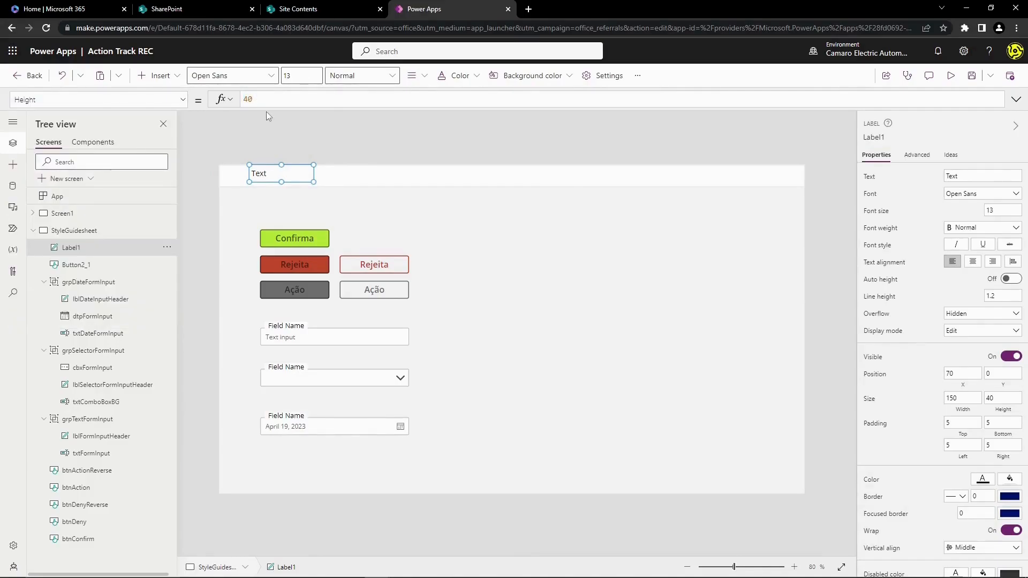
text(50)
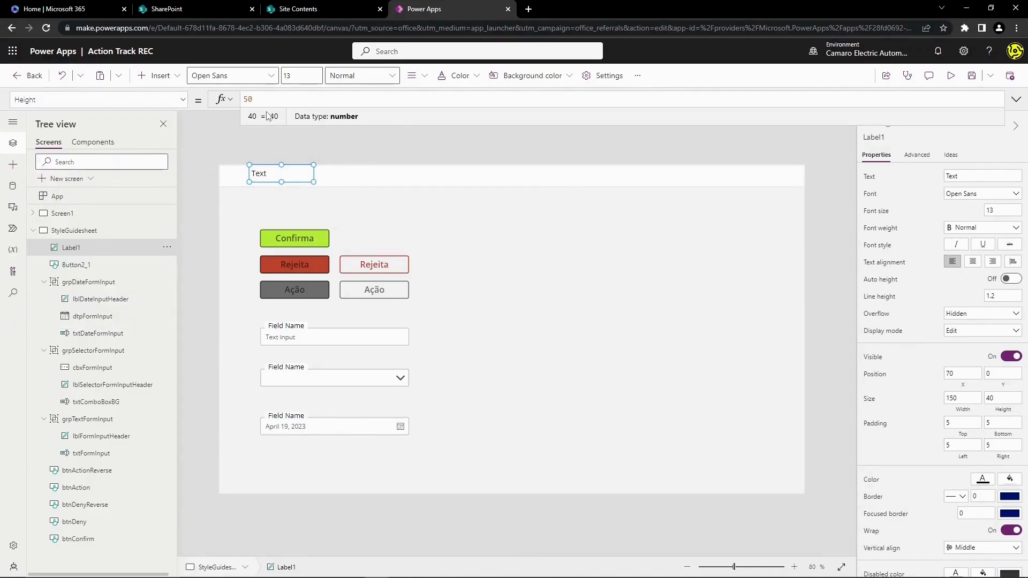
click(511, 217)
- Tie the header label's Height property to the header bar with the formula Button2_1.Height
click(275, 176)
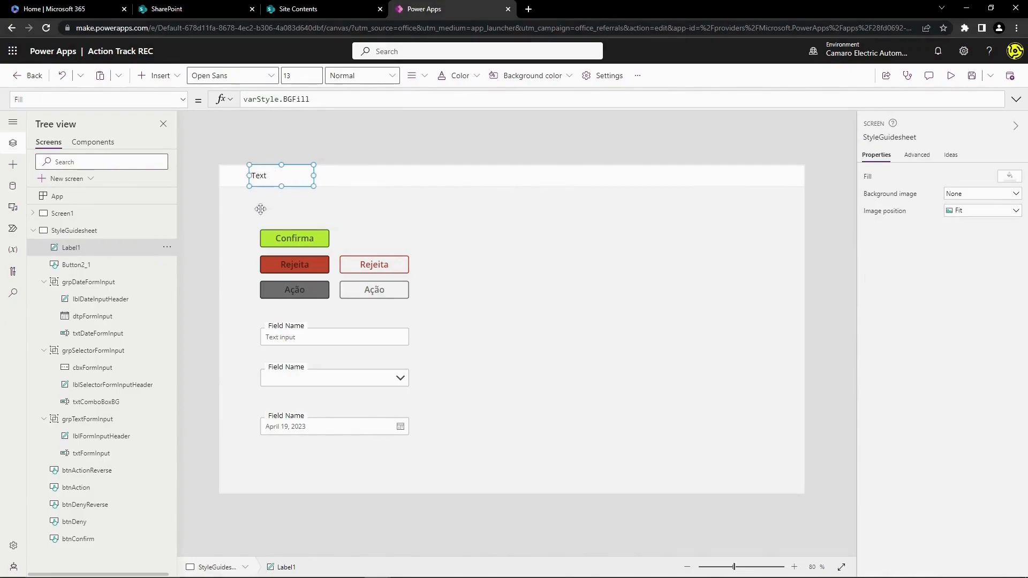
click(167, 100)
click(316, 101)
key(ctrl+a)
key(BackSpace)
key(ctrl+v)
text(.Height)
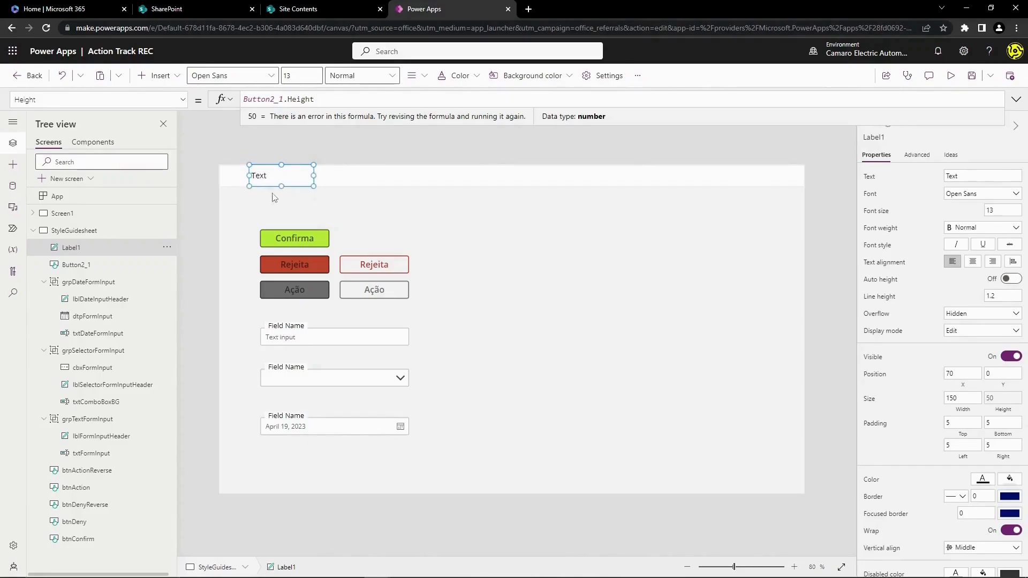
click(548, 275)
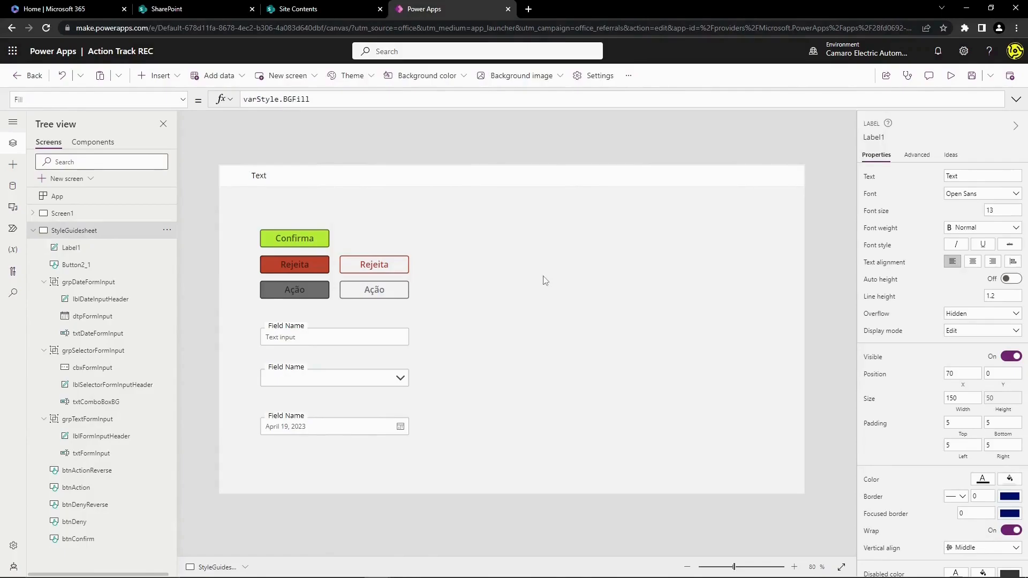
click(259, 178)
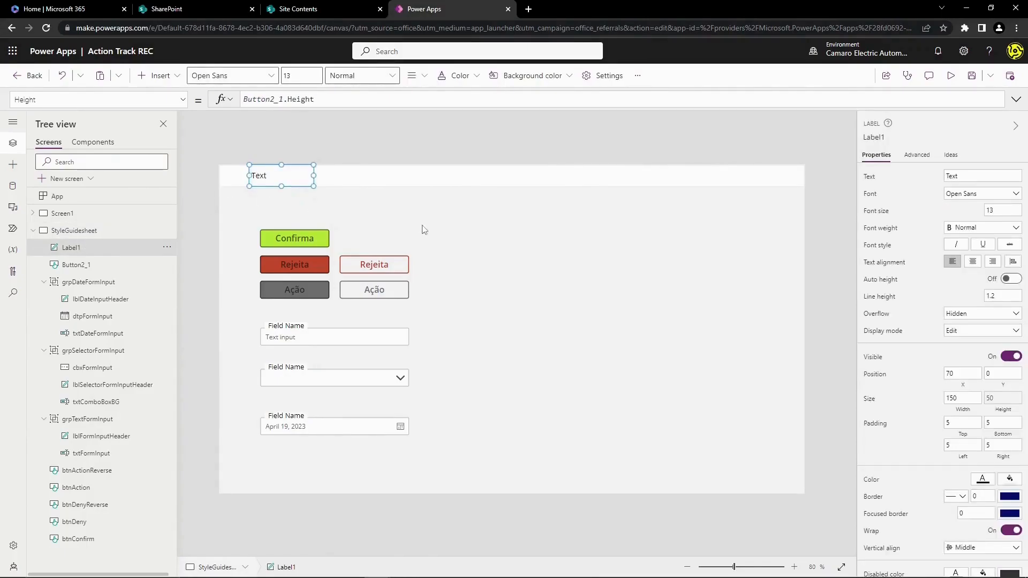
click(468, 176)
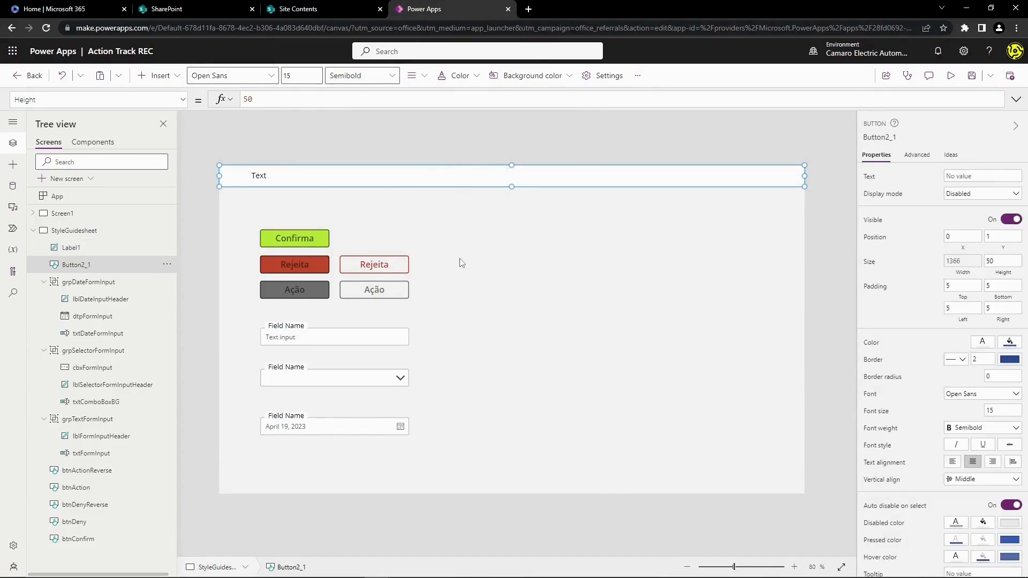
click(466, 337)
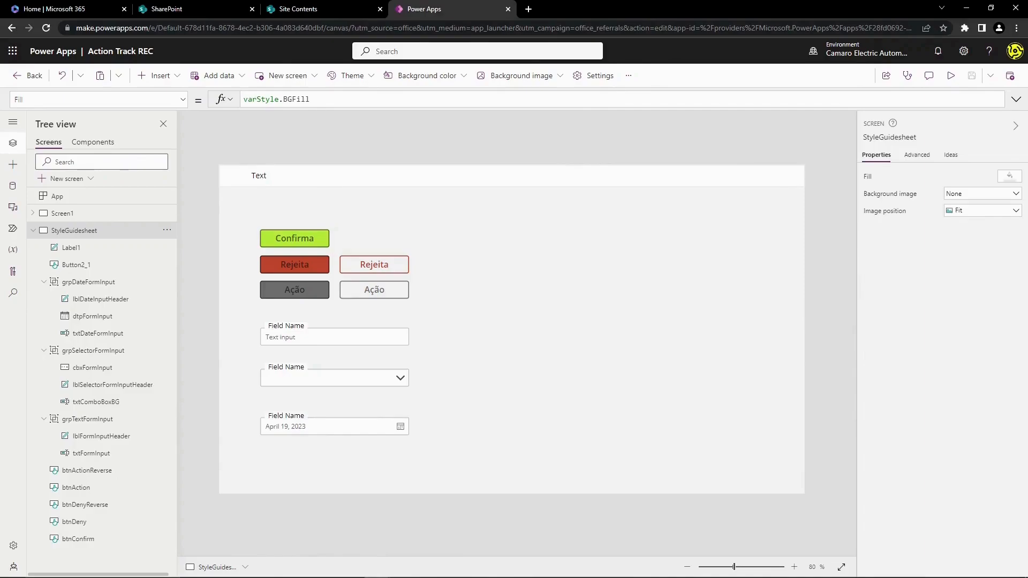
- Replace the header label with a semibold size 14 "Screen Name" label, 300 wide, at X 40, Y 0
click(258, 181)
click(263, 179)
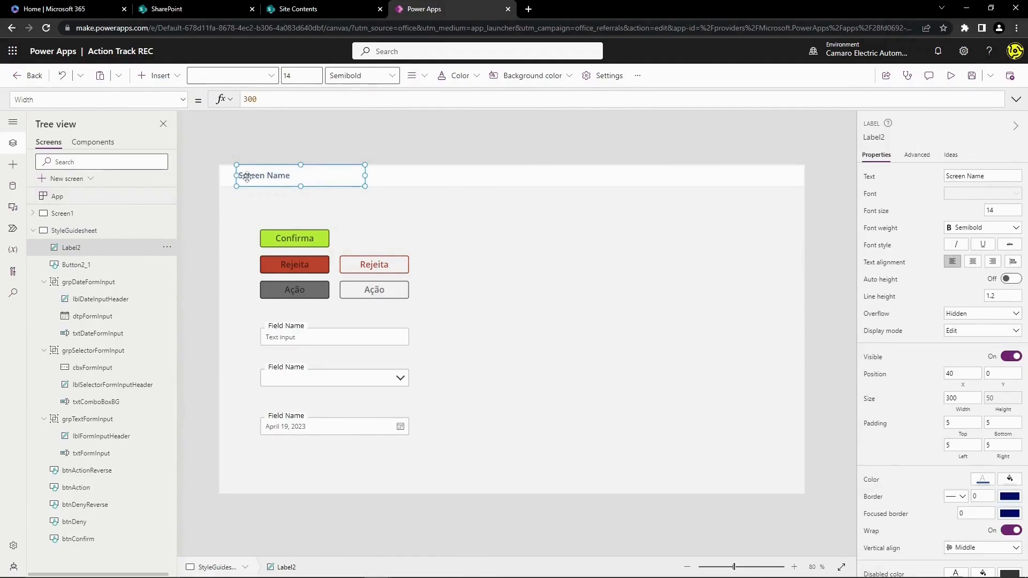
click(582, 235)
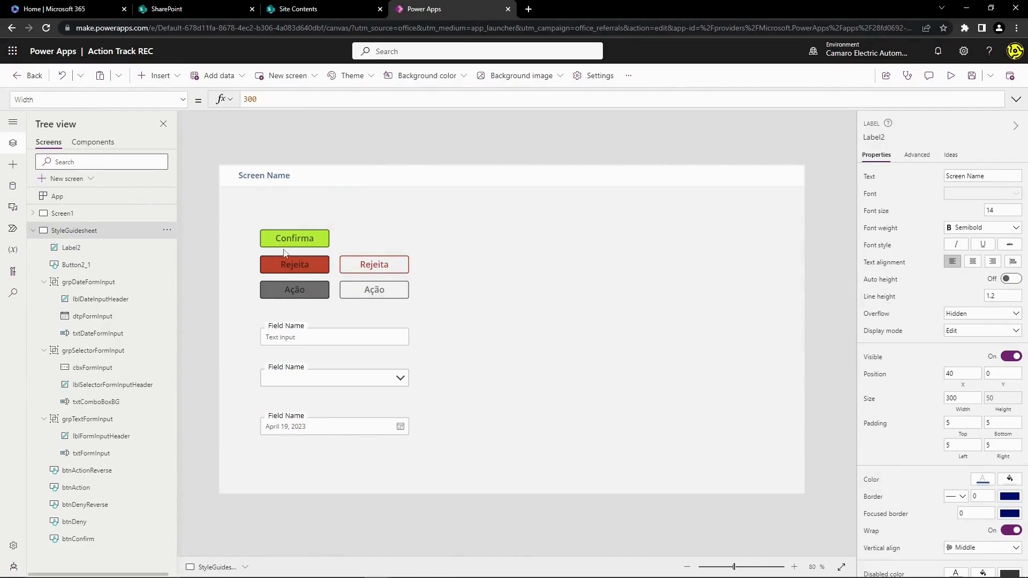
- Set the text of the header title label to "Nome Tela"
click(277, 181)
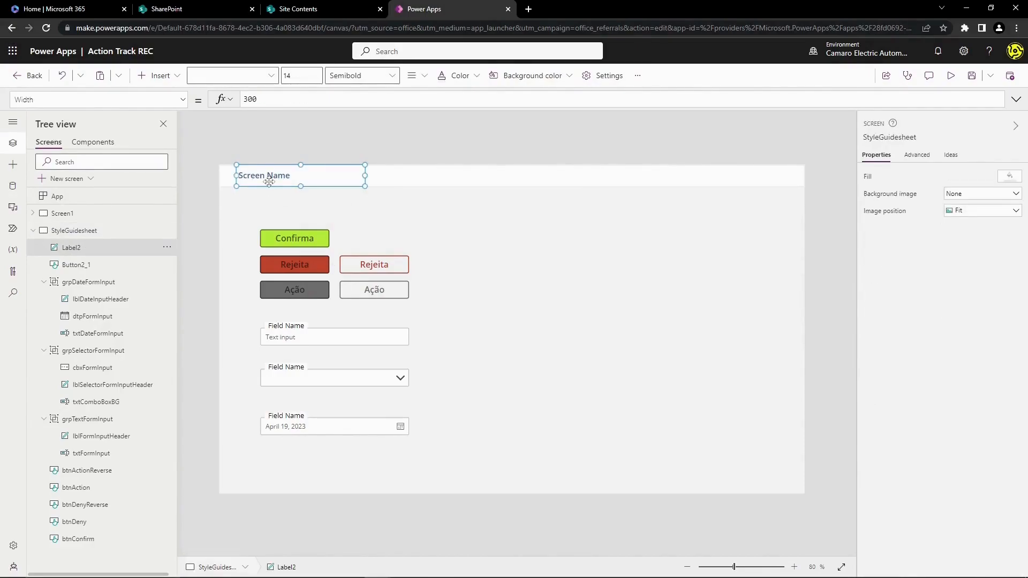
click(984, 176)
text(Nome)
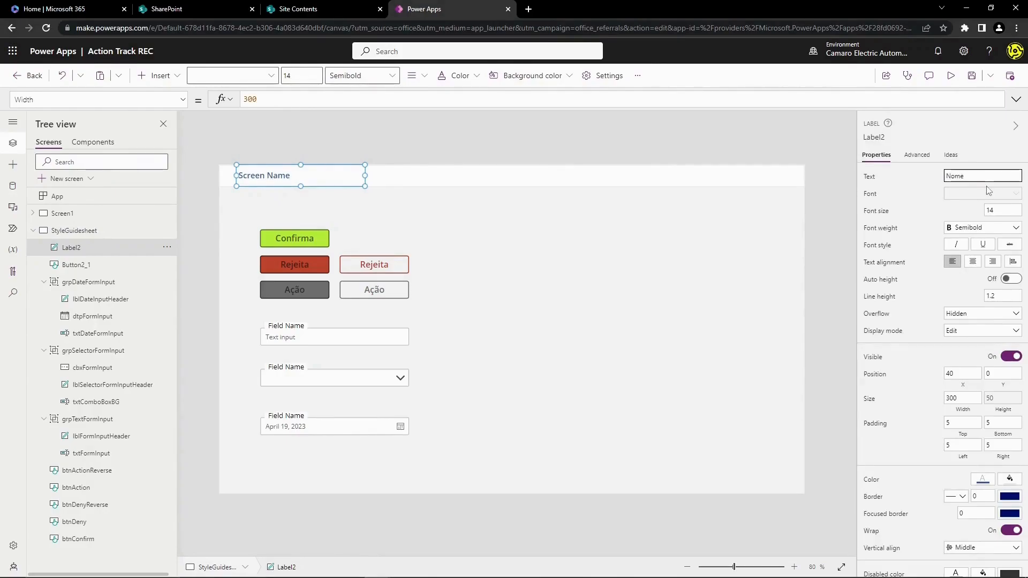
text( Tela)
click(459, 332)
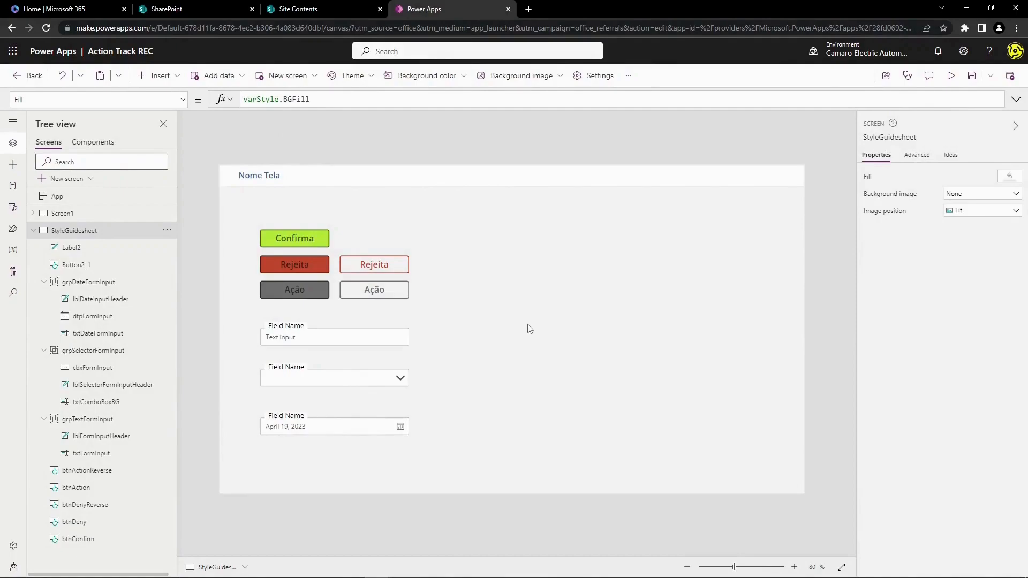
click(261, 171)
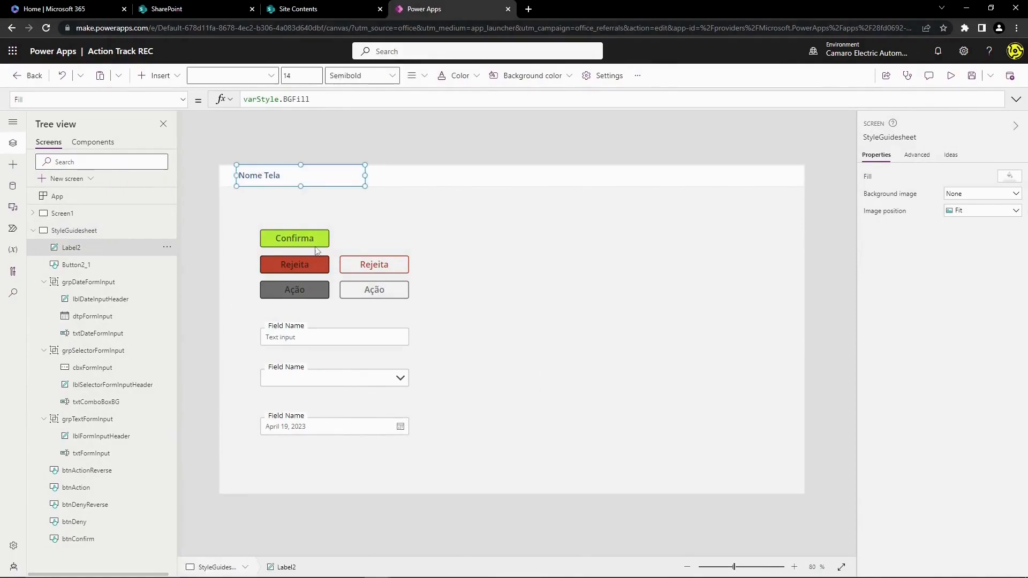
click(430, 319)
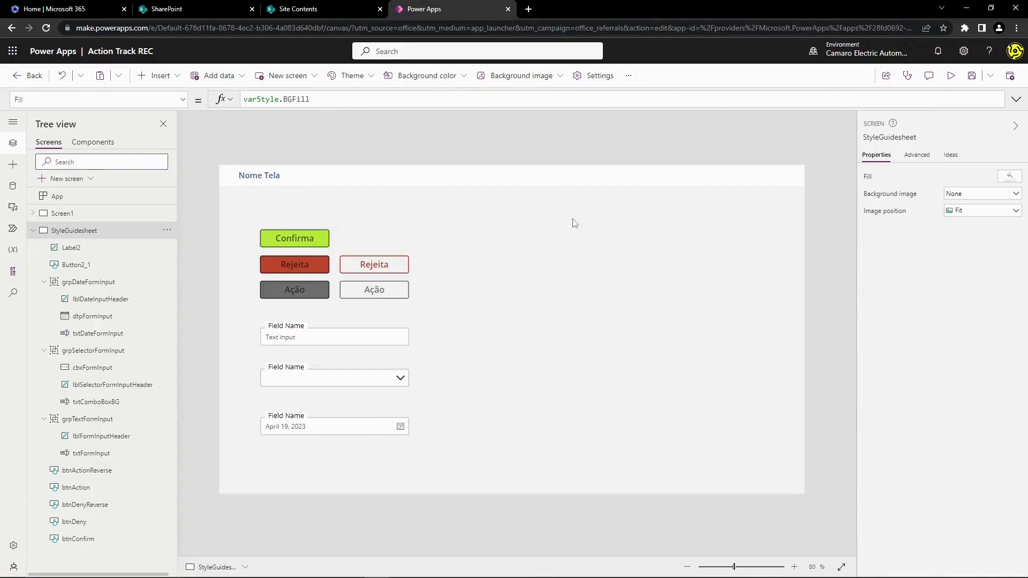
- Insert an image control and move it to the empty area beside the form fields, at about X 827, Y 322
click(154, 77)
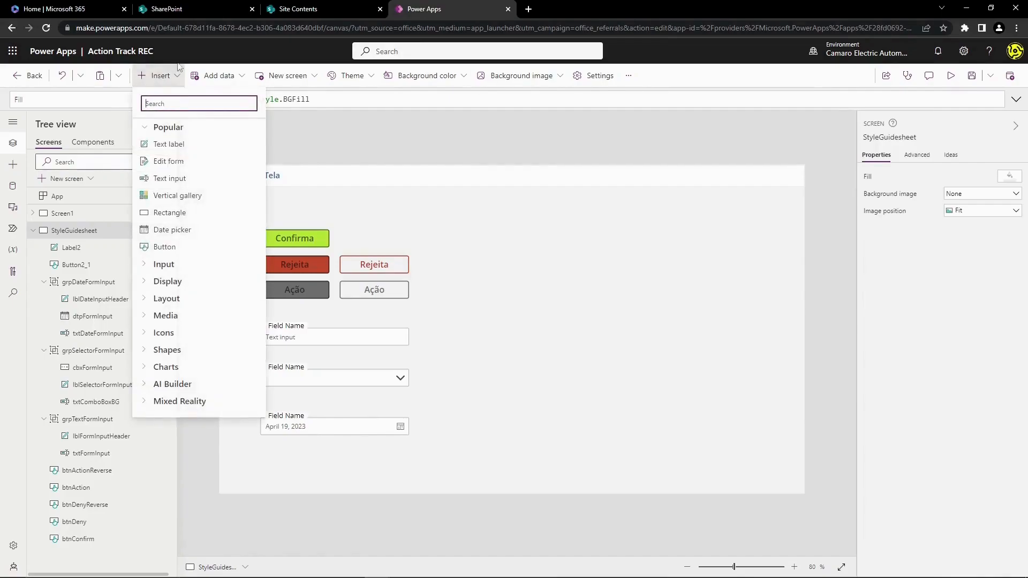
click(151, 282)
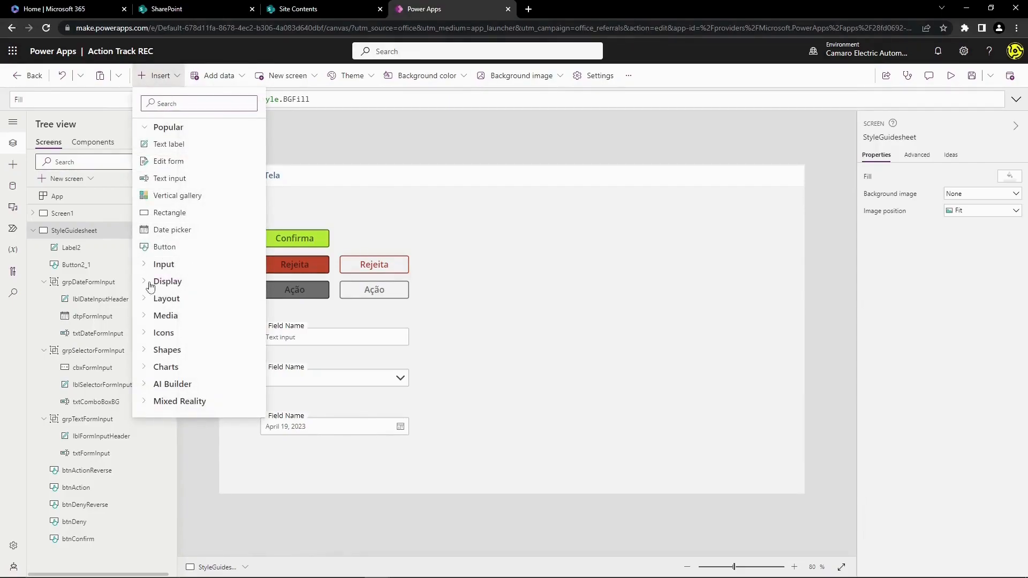
click(151, 283)
click(149, 317)
scroll(149, 317, down, 1)
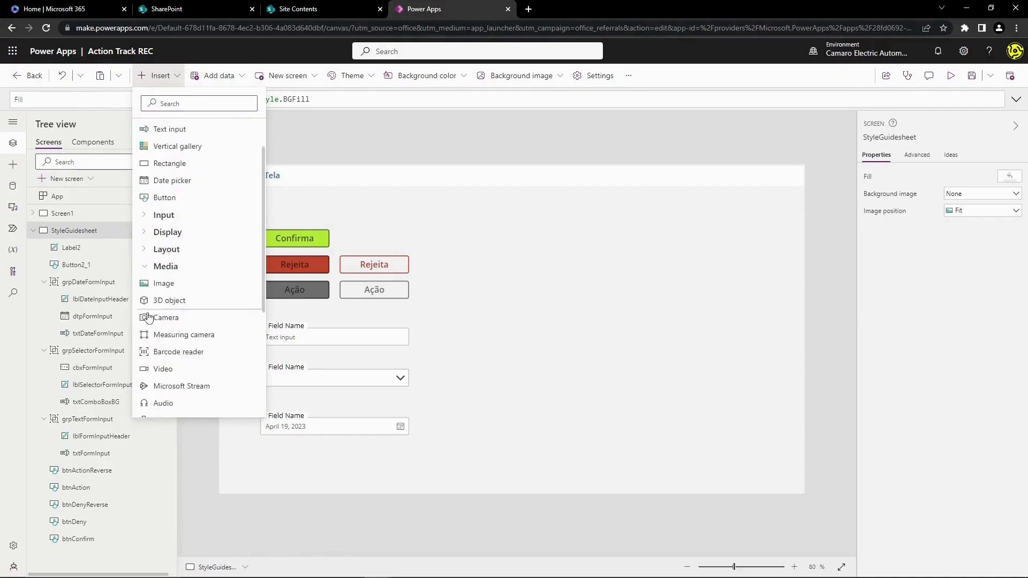
click(171, 281)
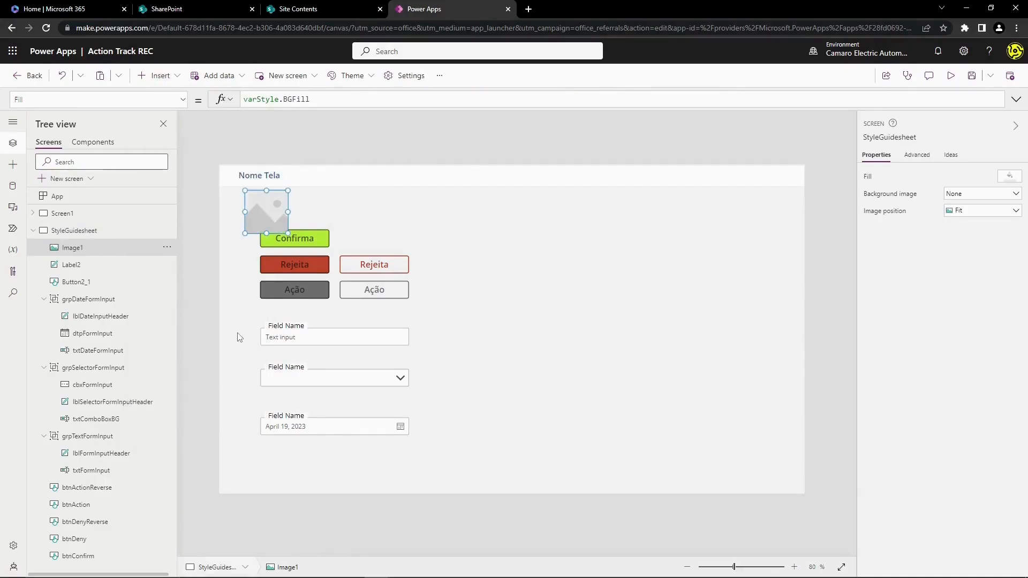
drag(263, 212, 612, 338)
click(649, 451)
click(578, 336)
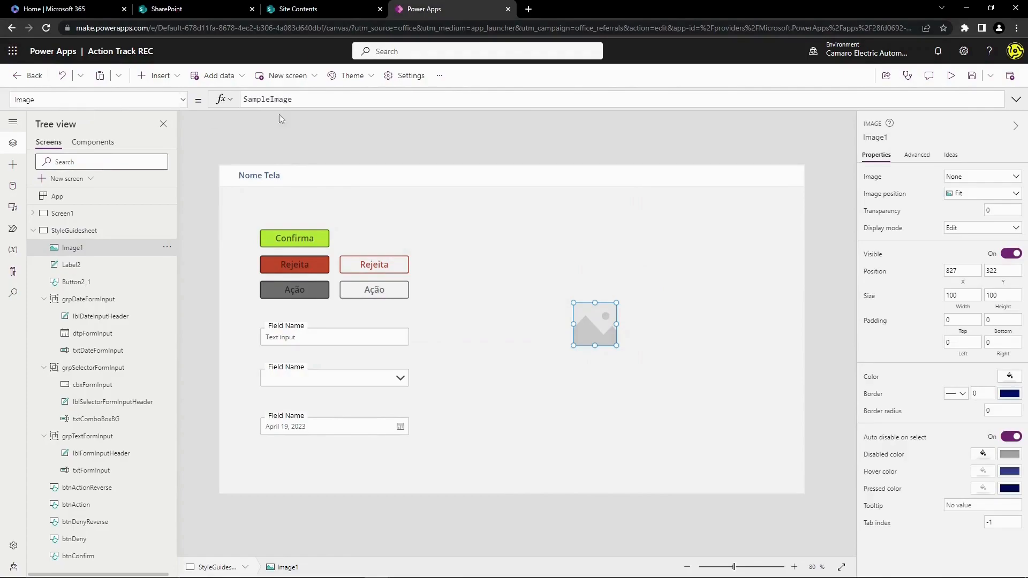
- Set the new image control's Image property to User().Image
click(311, 101)
double_click(317, 98)
click(157, 100)
double_click(332, 99)
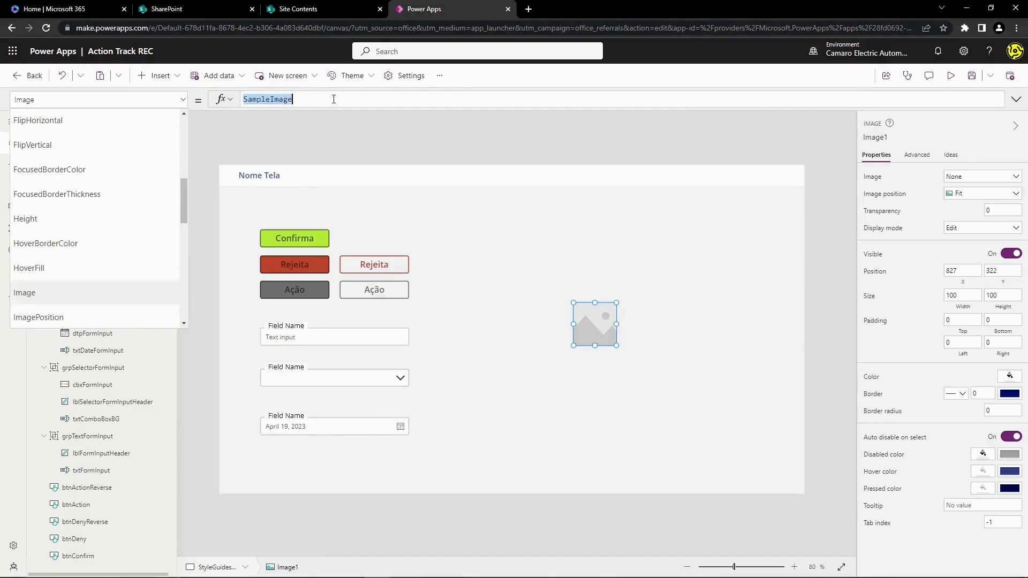
click(246, 99)
double_click(305, 100)
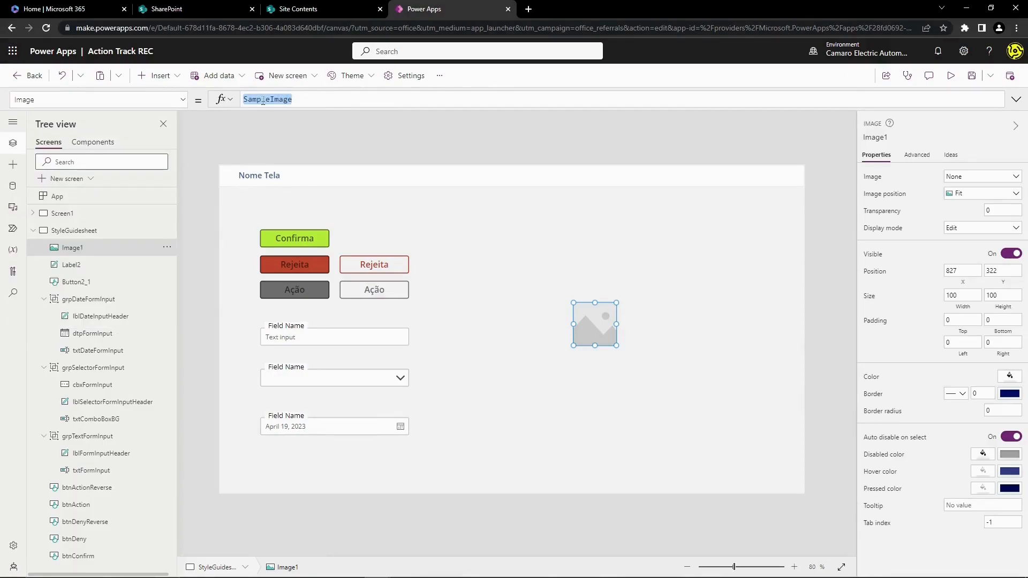
click(304, 100)
key(ctrl+a)
text(User)
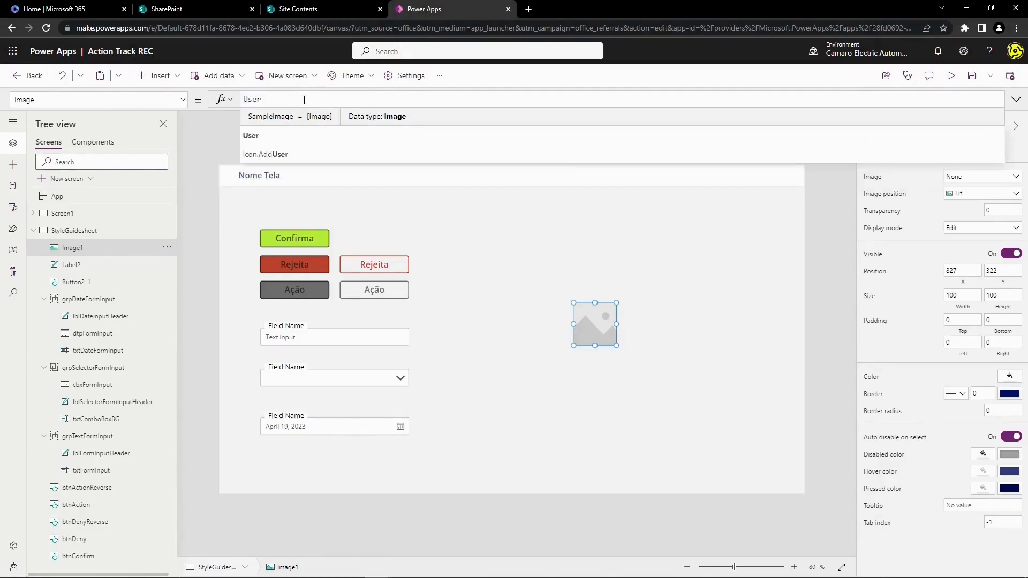
text(())
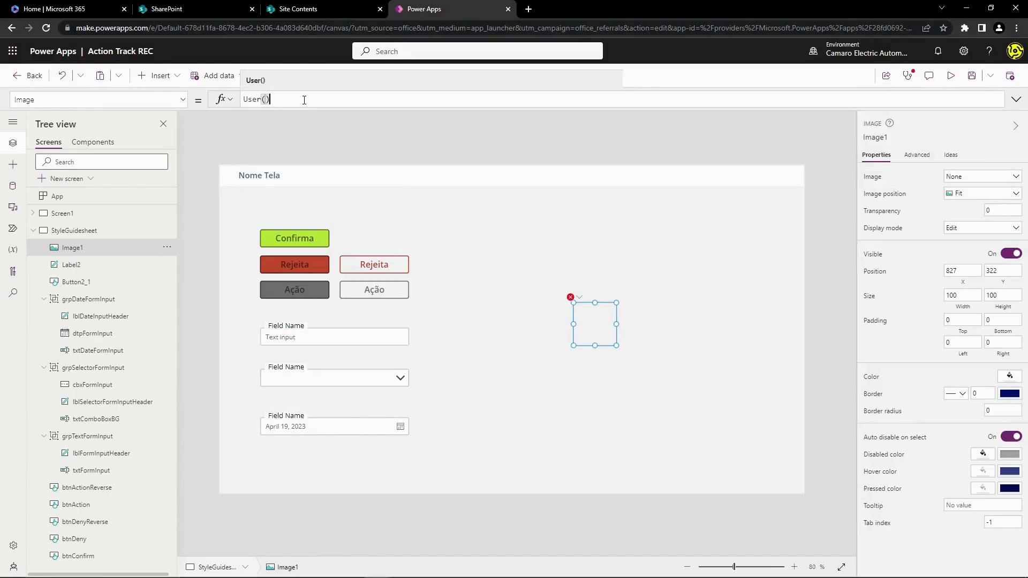
text(.)
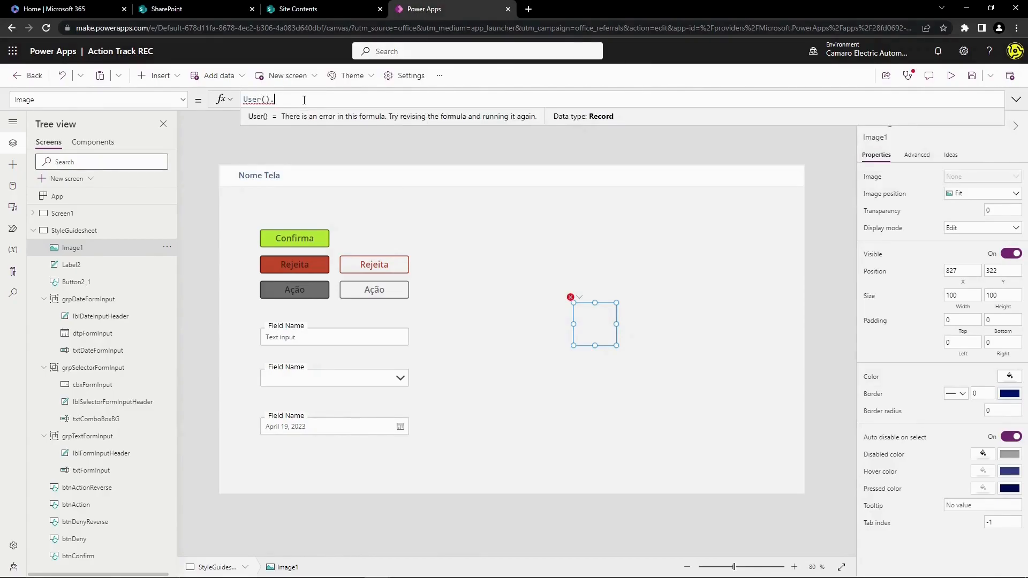
text(Image)
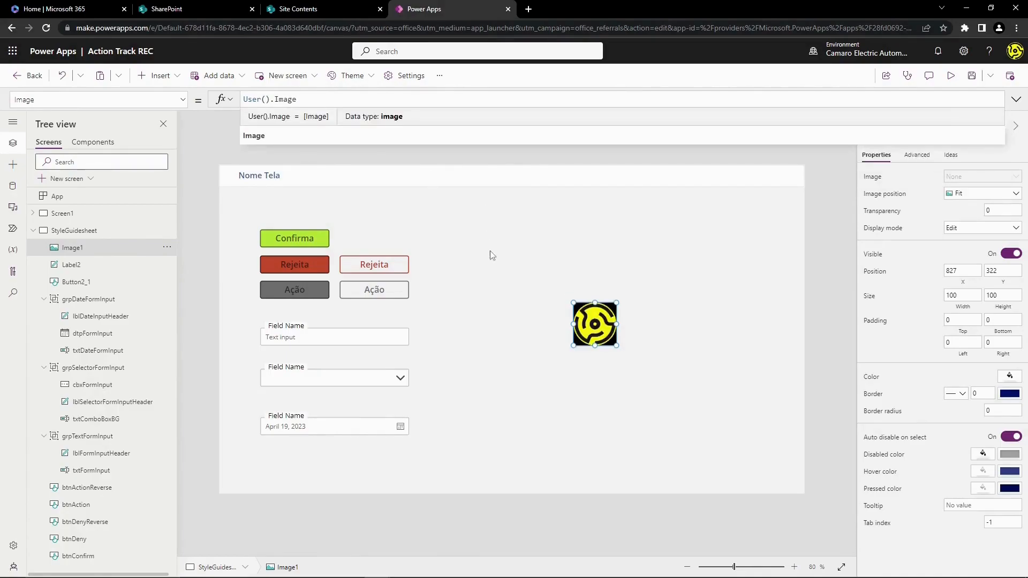
click(492, 254)
- Shrink the user picture to about 43 by 35 and place it at the header bar's far end, about X 1298, Y 7
click(610, 334)
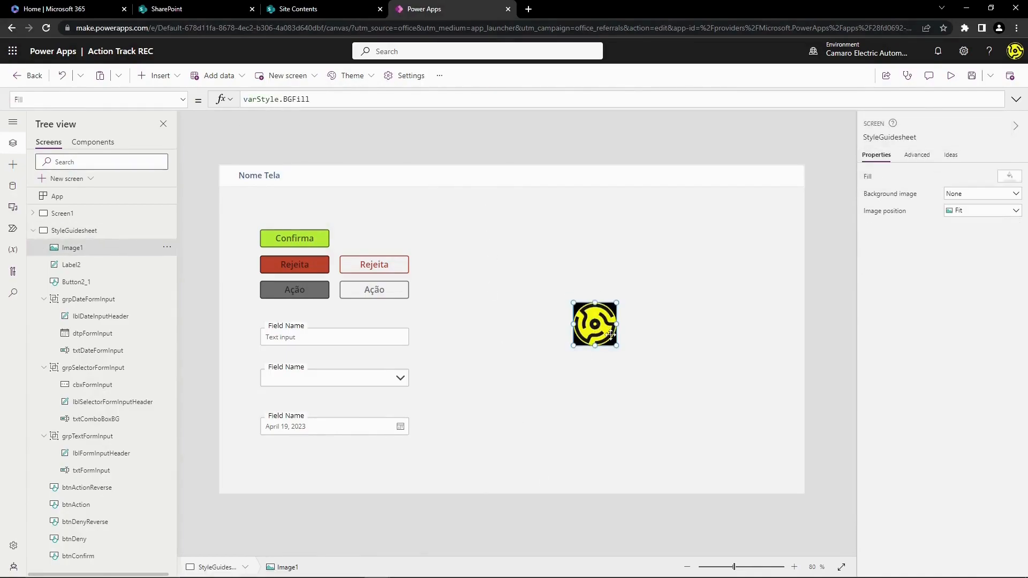
drag(610, 335, 638, 300)
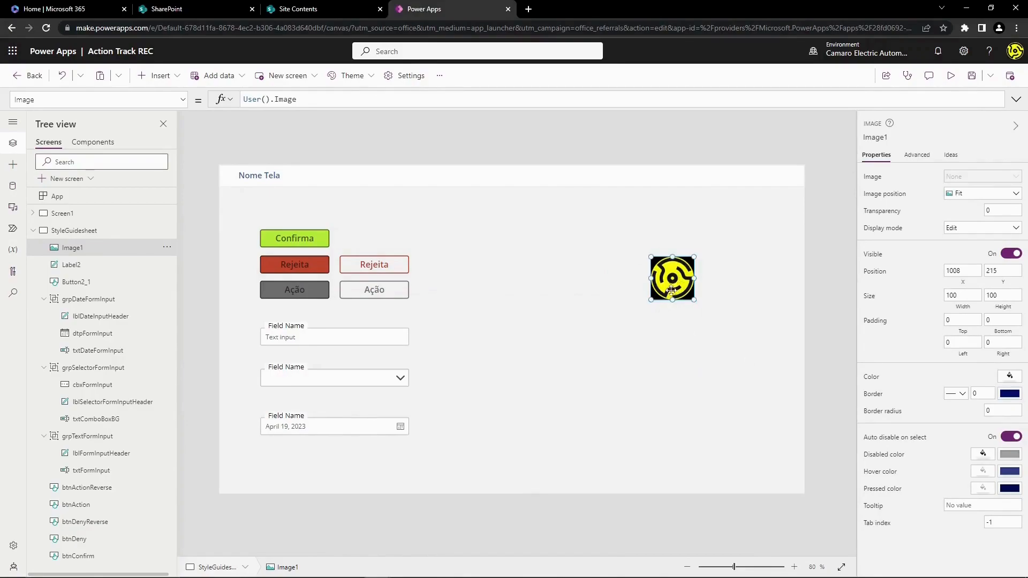
drag(683, 273, 783, 177)
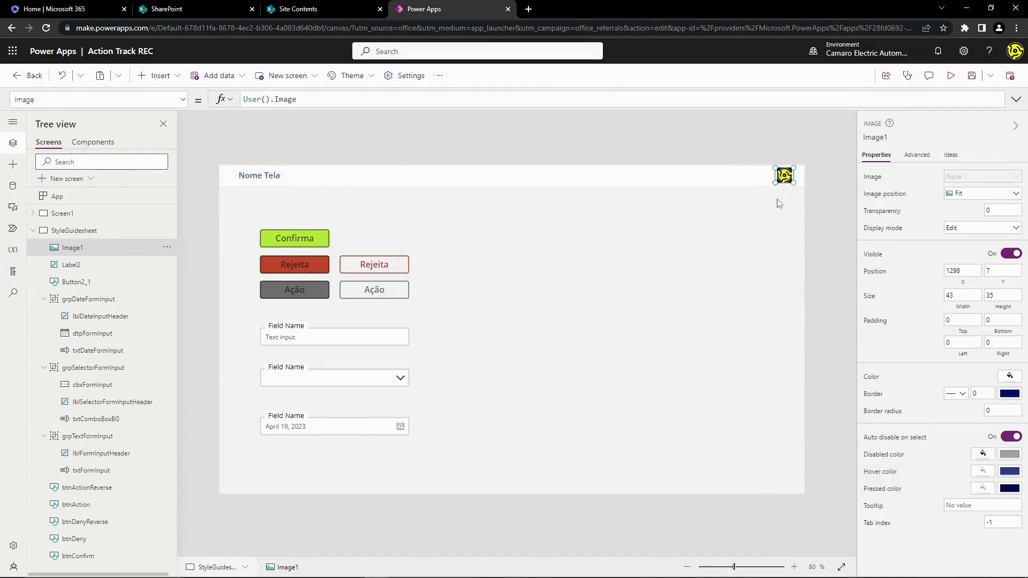
click(771, 233)
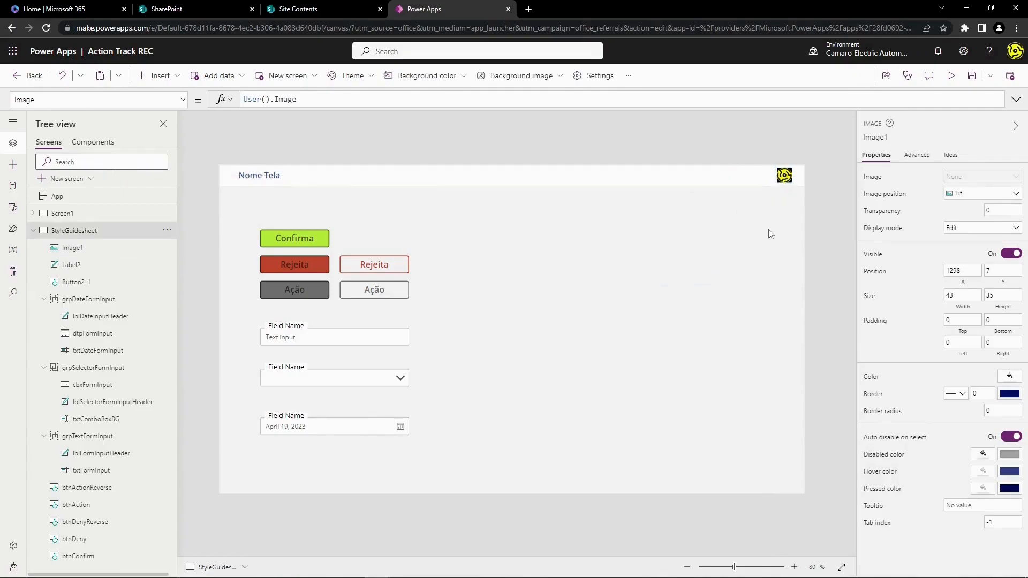
click(785, 176)
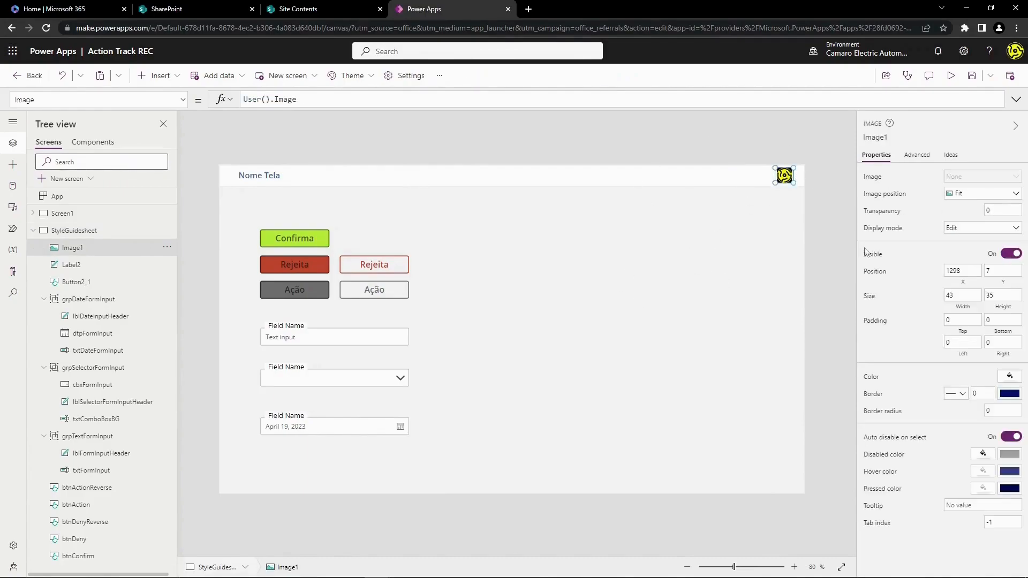
- Inspect the user picture's X formula, evaluating the header bar width reference and the picture's own width separately
click(759, 314)
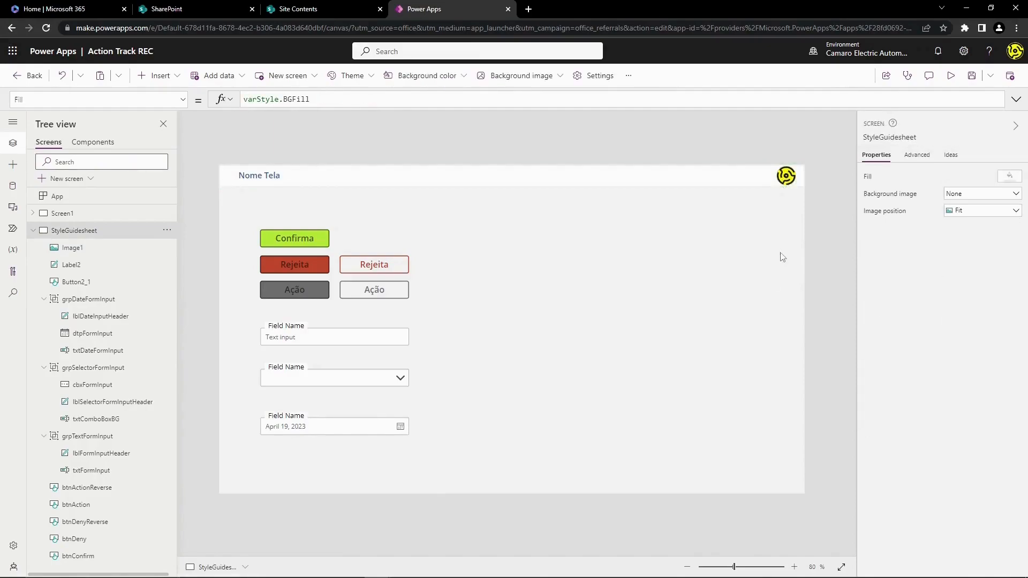
click(786, 175)
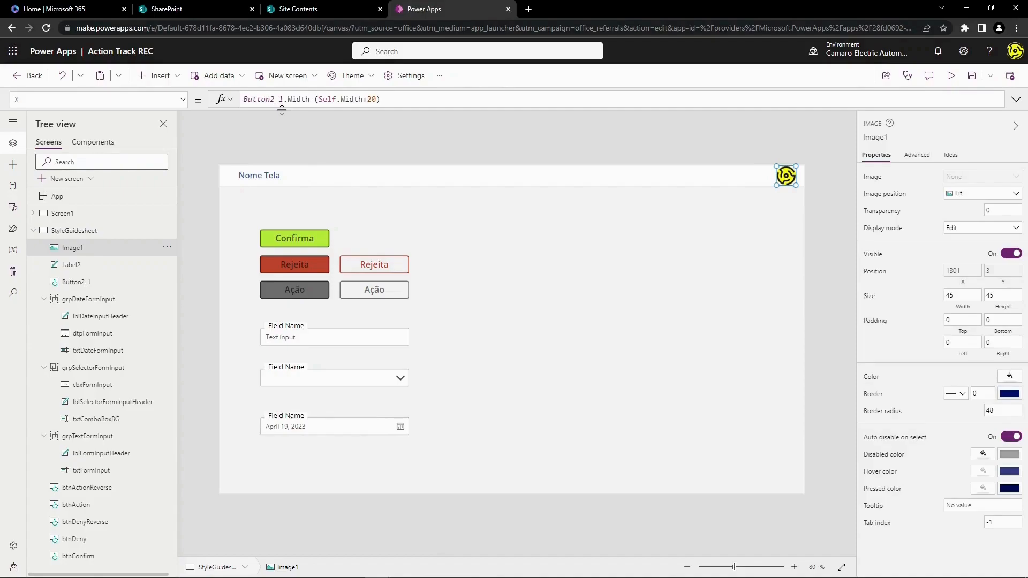
drag(314, 99, 244, 99)
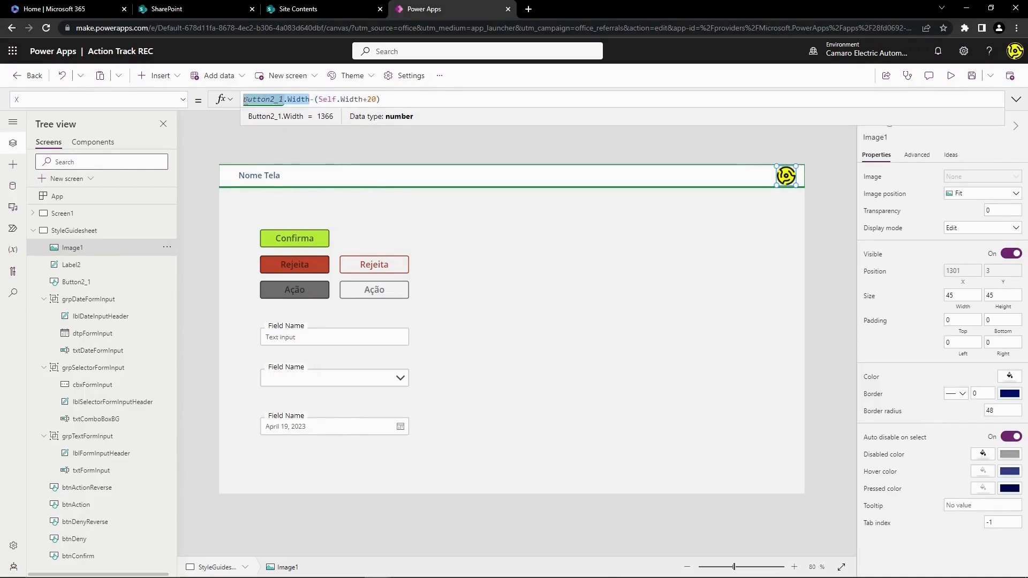
click(314, 99)
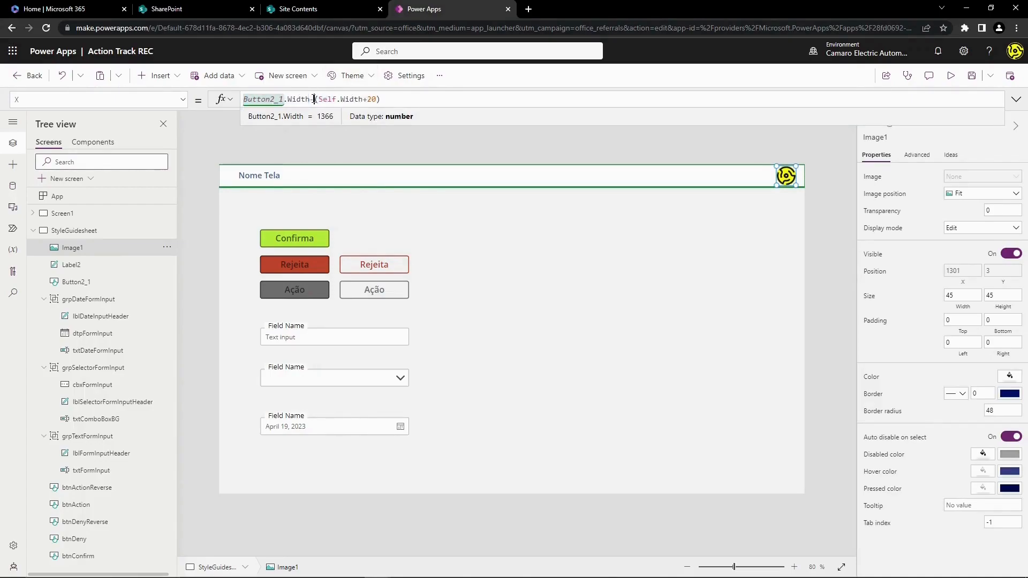
drag(320, 100, 365, 100)
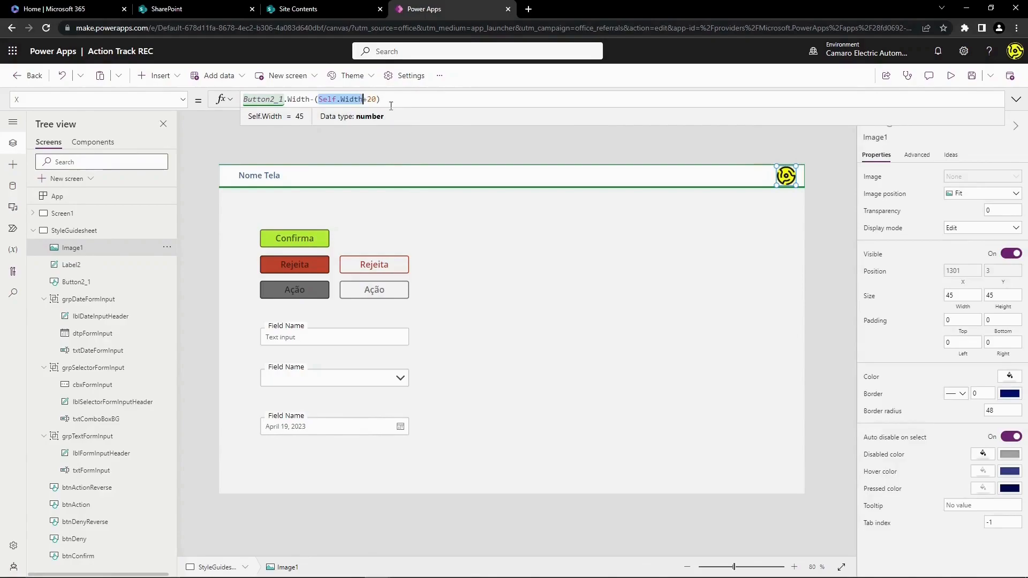
click(779, 221)
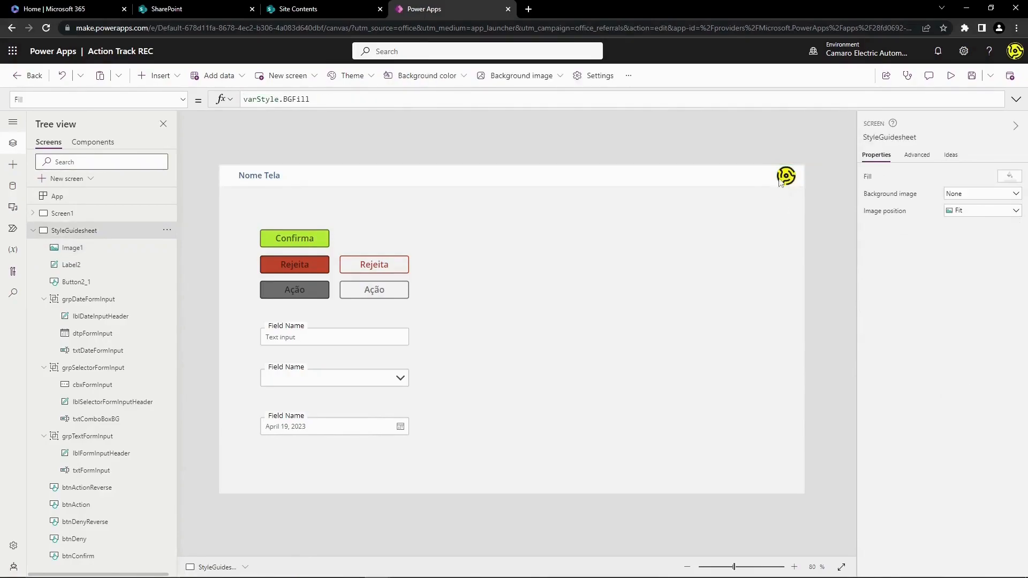
- Review the Y and Height properties of the user picture in the header bar
click(786, 183)
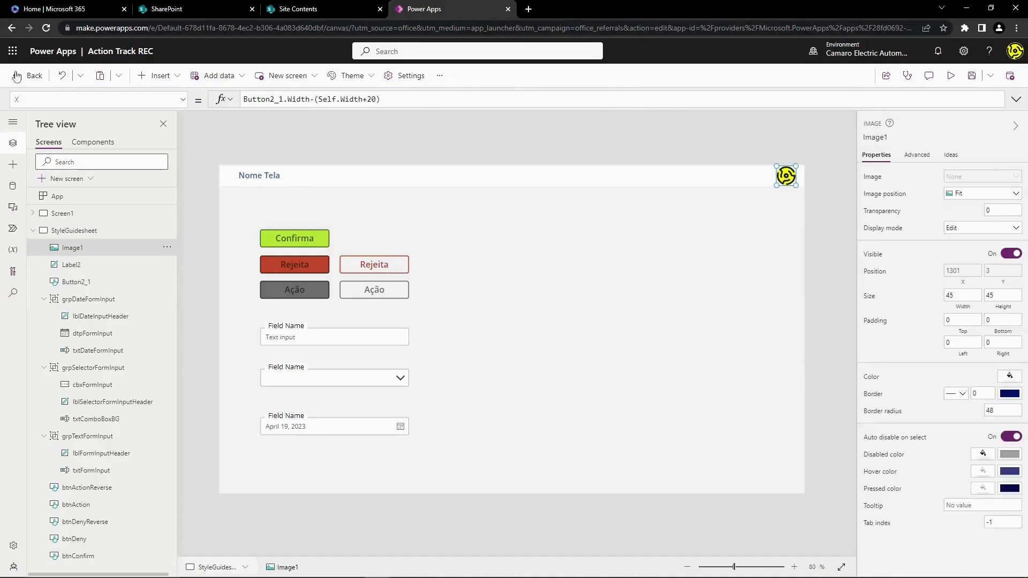
click(51, 96)
text(Y)
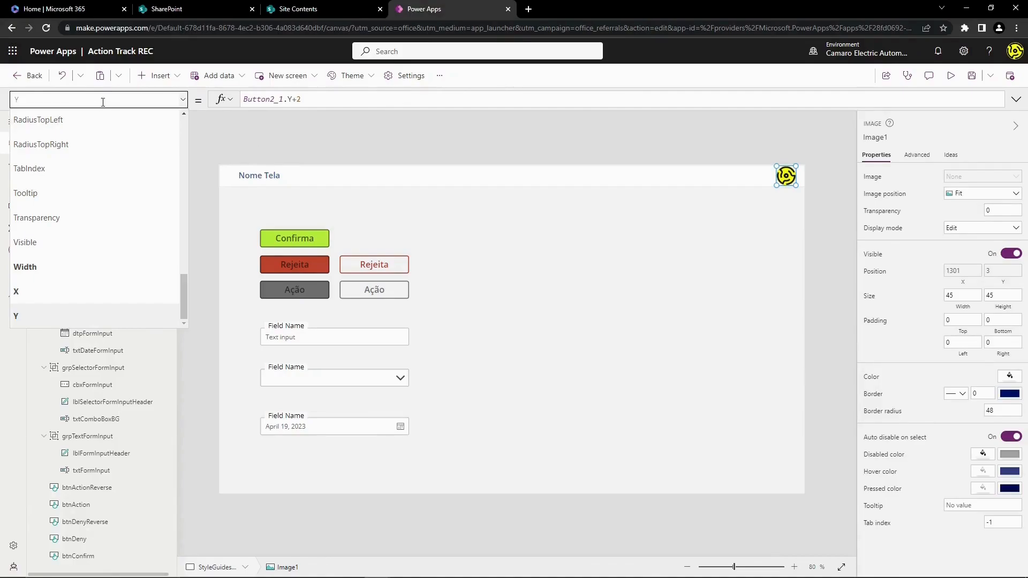
text(H)
key(Return)
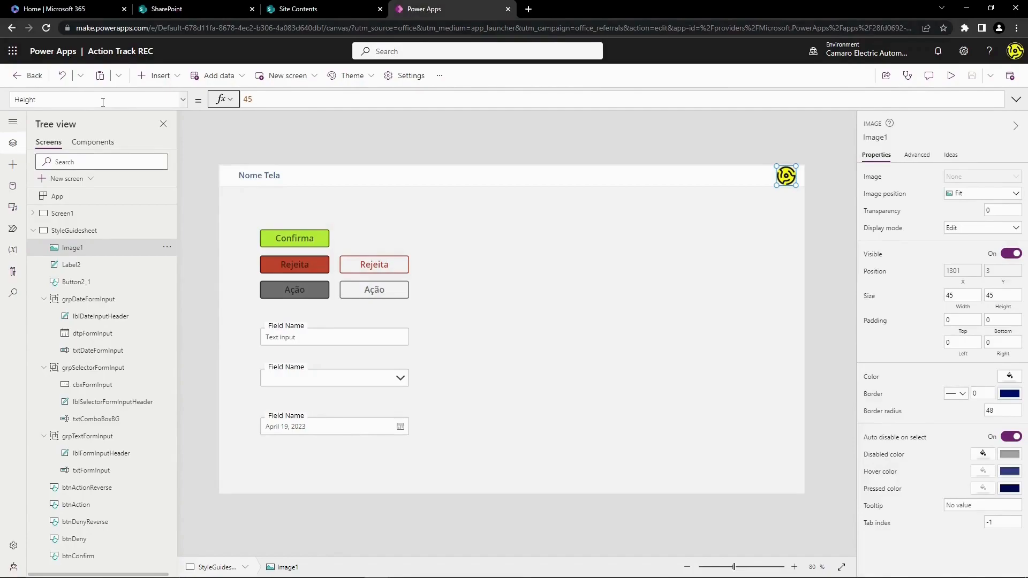
click(659, 259)
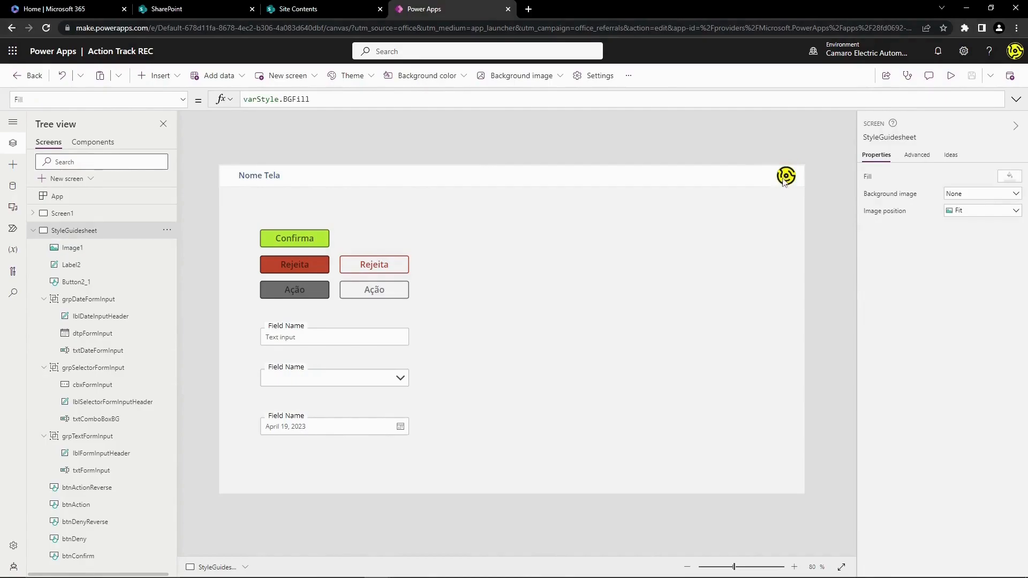